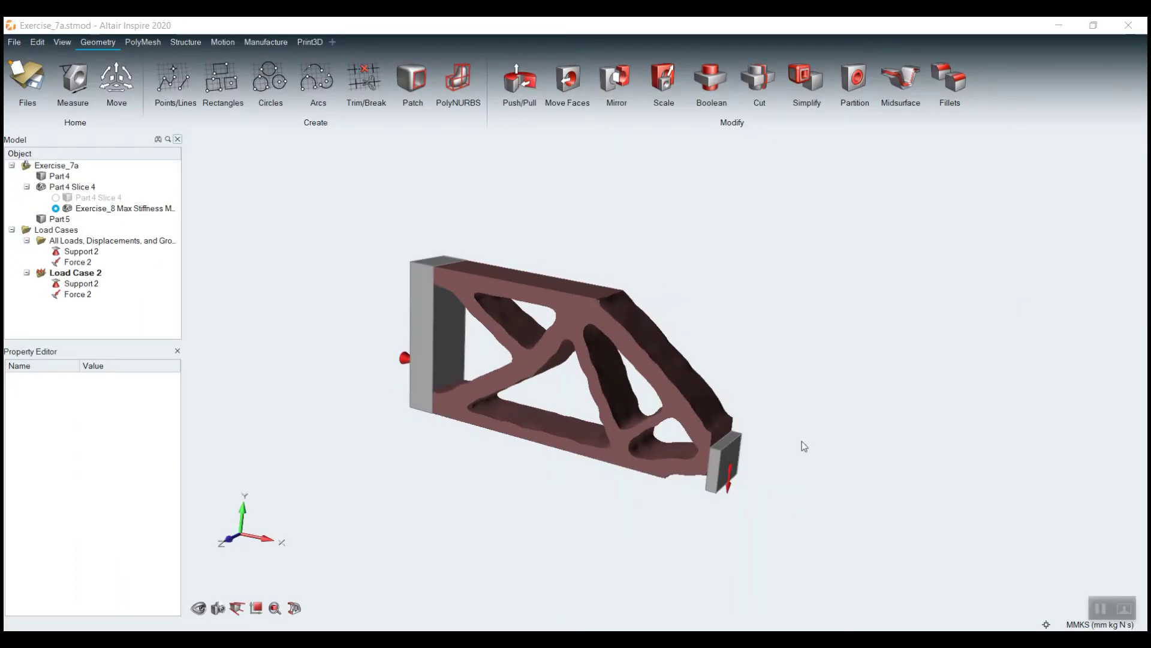
Wrap a PolyNURBS block around the long diagonal strut running from the top joint down to the bottom joint near the load end.
right_drag(697, 344, 676, 326)
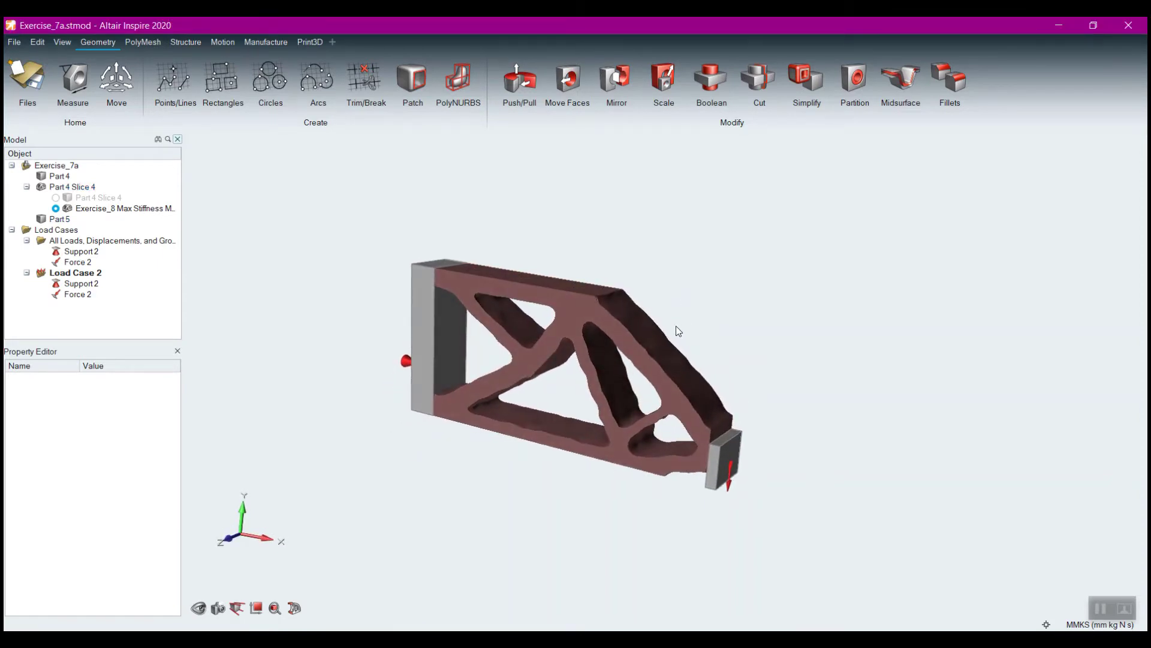
scroll(675, 326, up, 5)
middle_drag(677, 324, 741, 284)
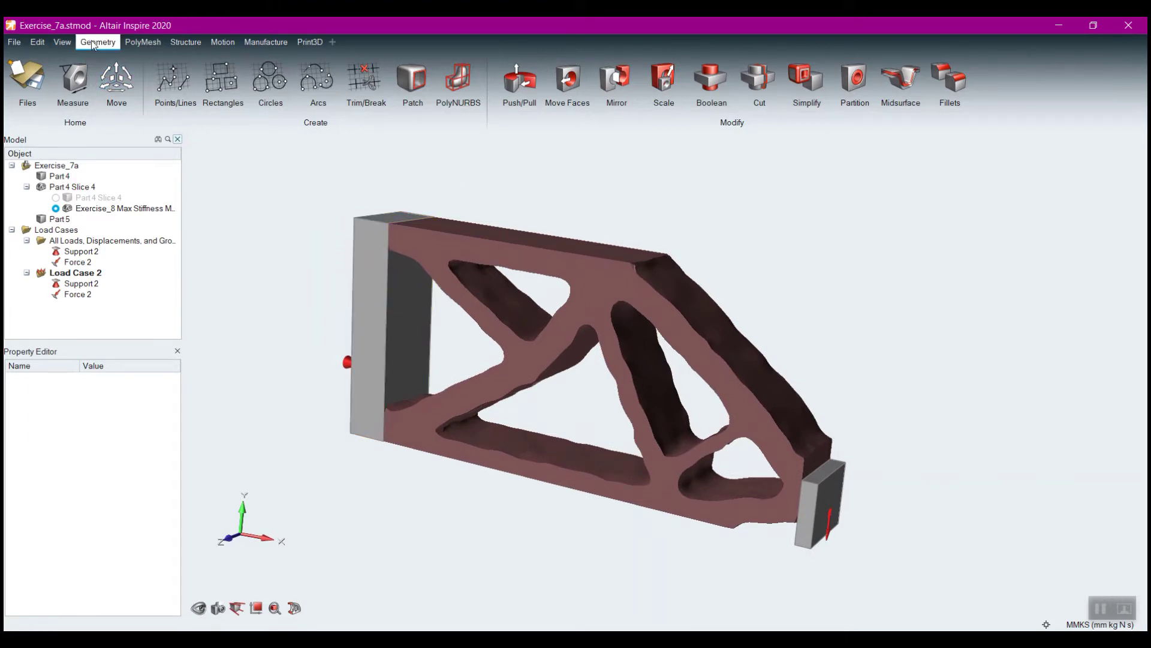
click(460, 81)
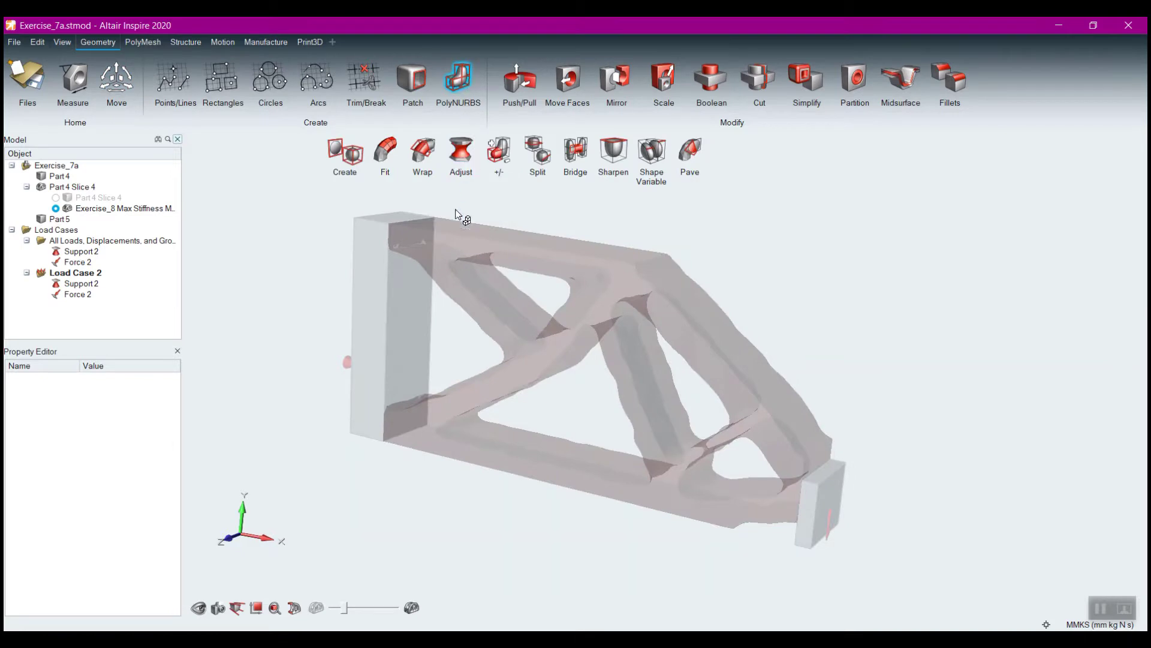
click(422, 156)
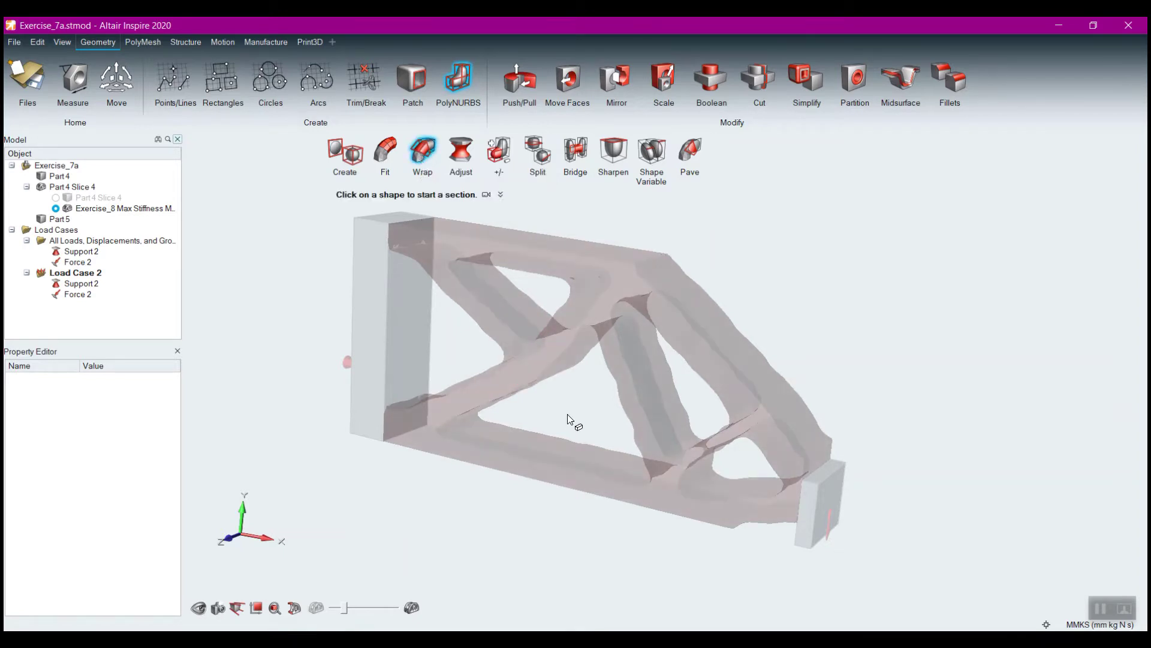
right_drag(567, 418, 638, 392)
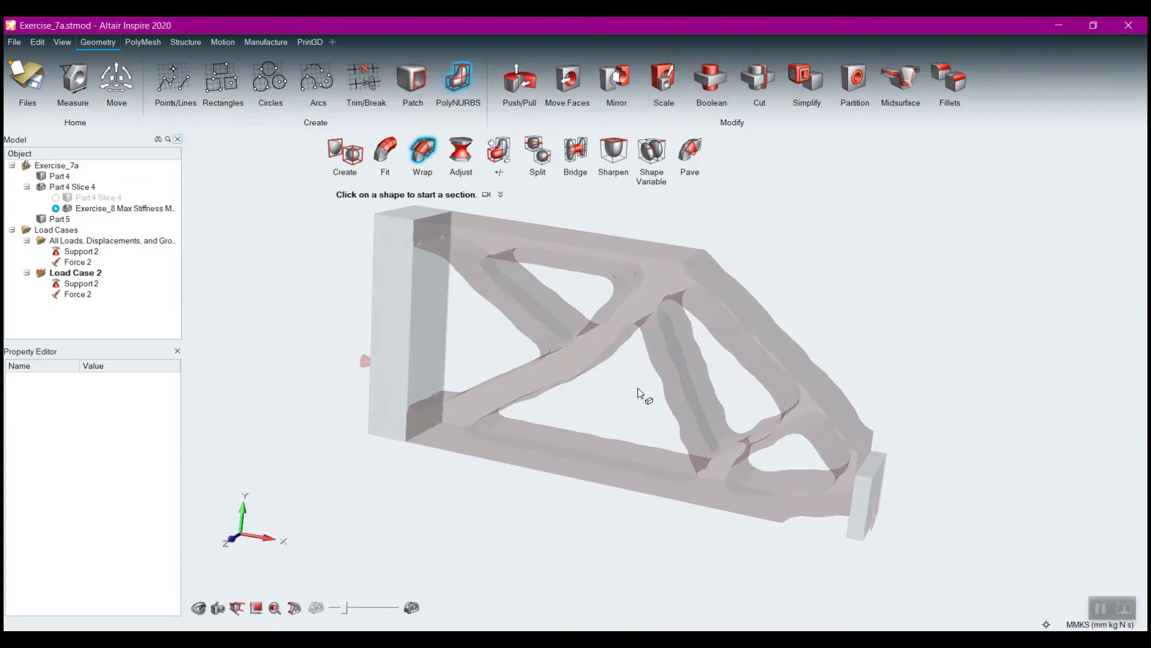
scroll(638, 393, up, 8)
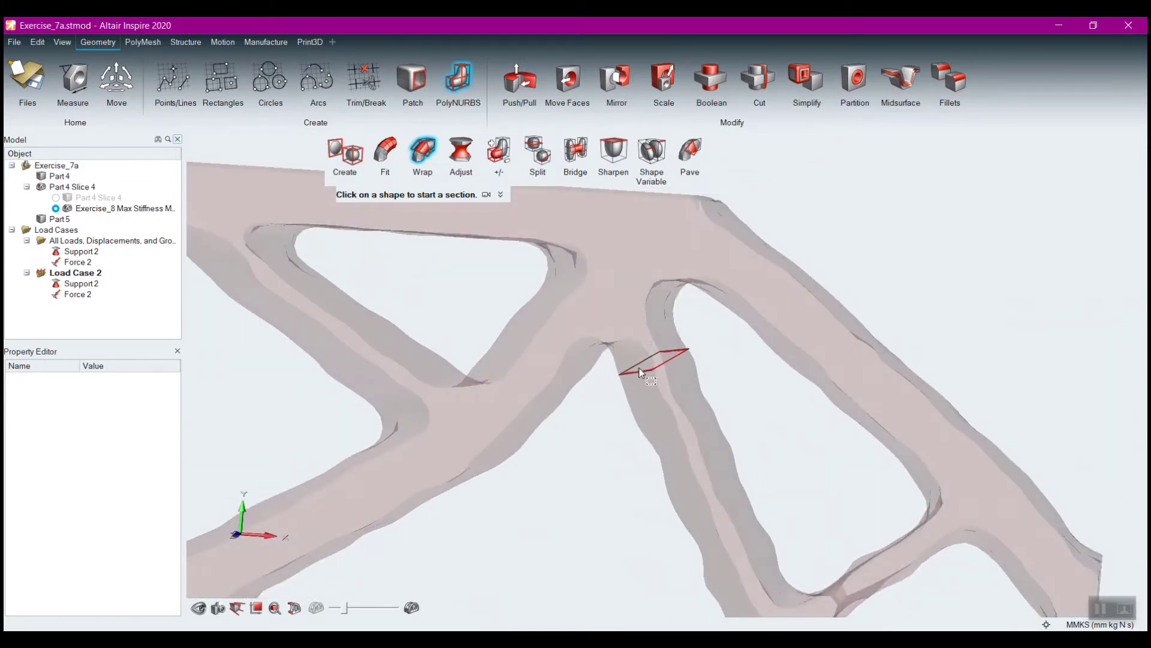
right_drag(635, 334, 615, 333)
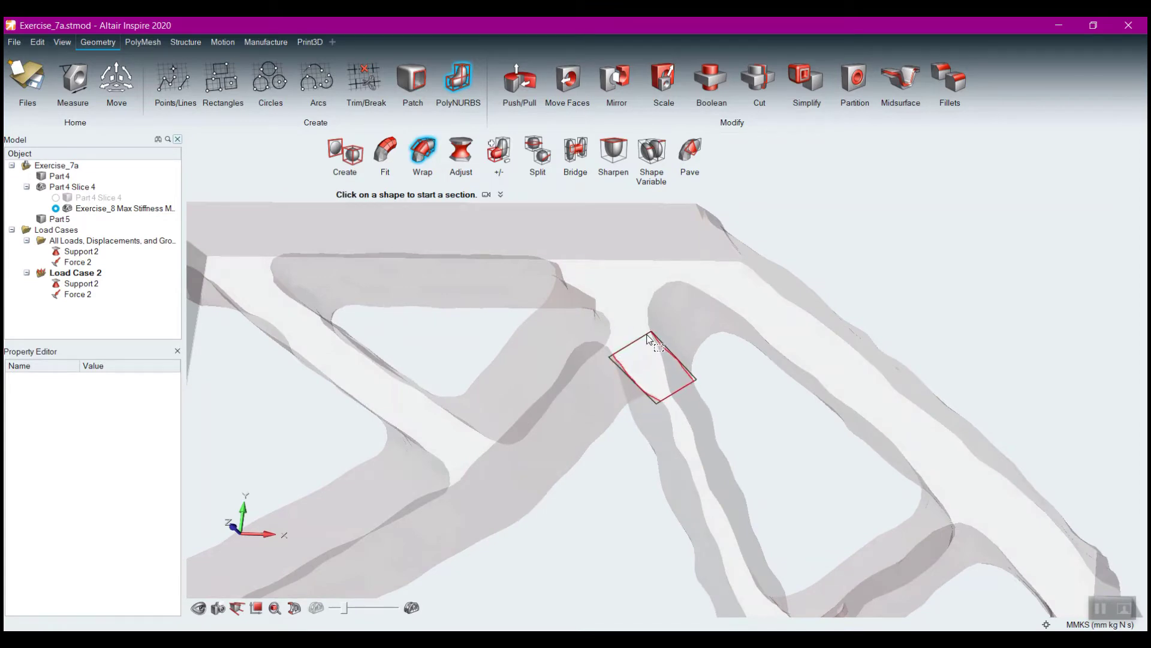
click(648, 339)
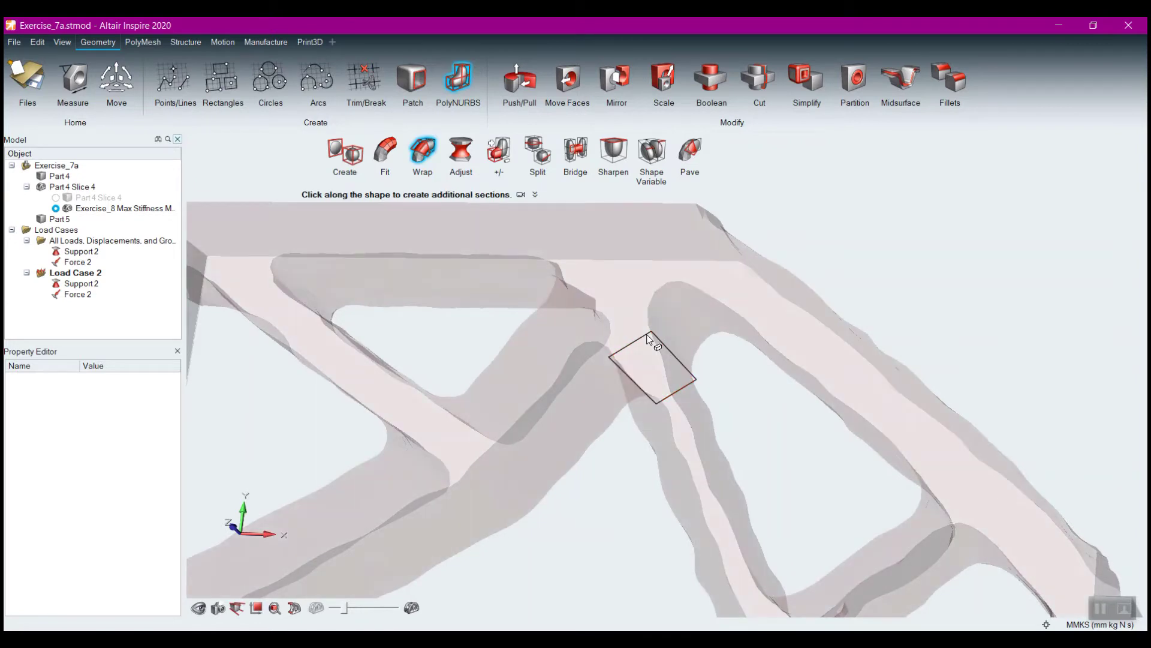
right_drag(467, 371, 743, 434)
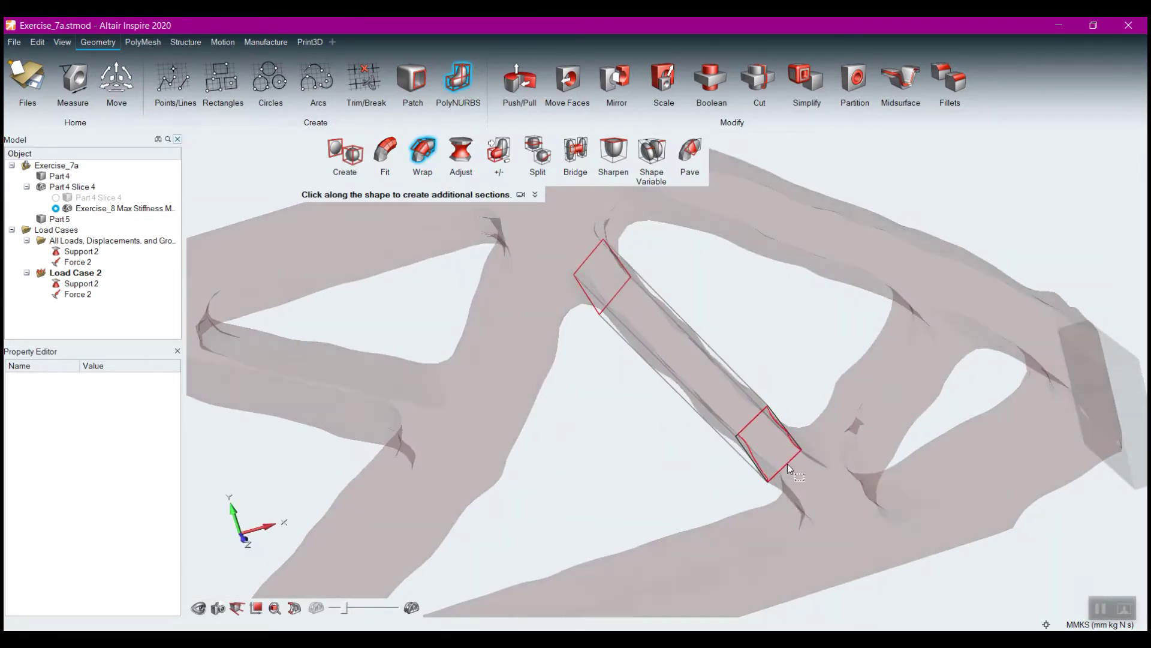
click(800, 474)
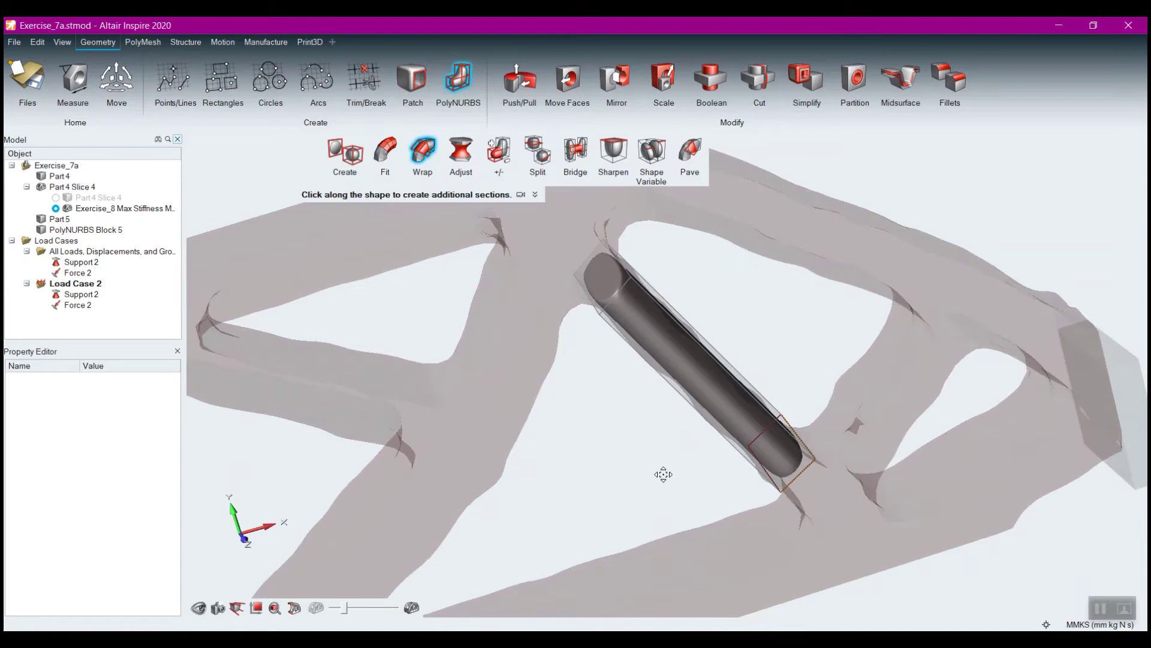
right_drag(660, 473, 487, 373)
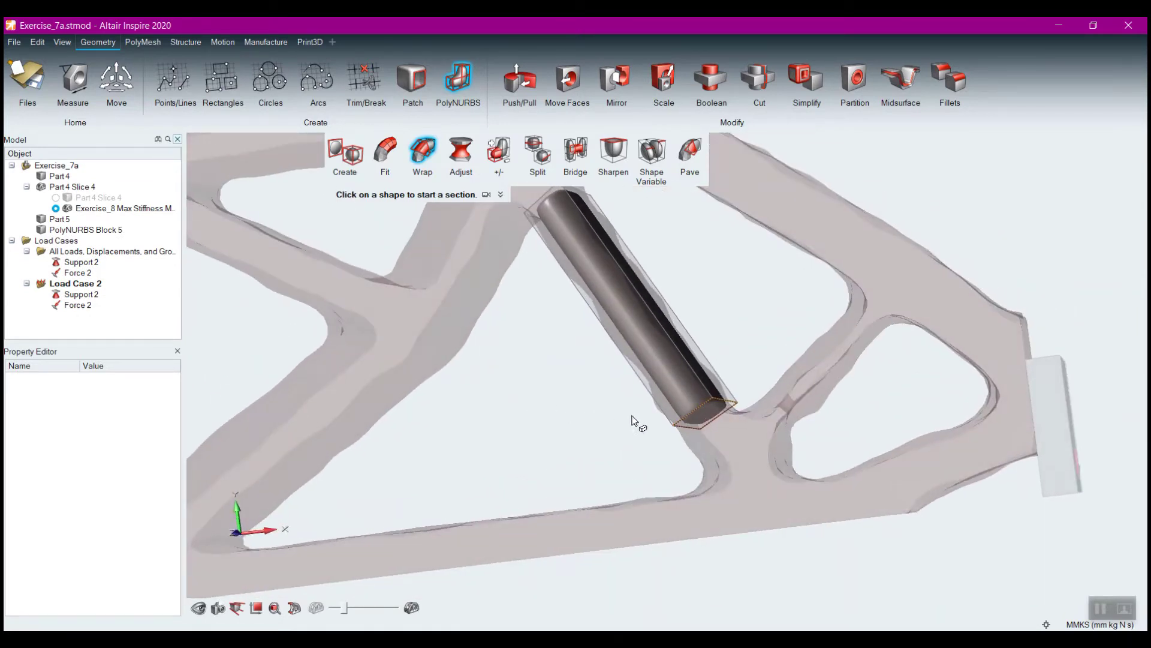
Wrap a PolyNURBS block around the short strut between the bottom joint and the outer sloping member.
click(765, 412)
right_click(569, 411)
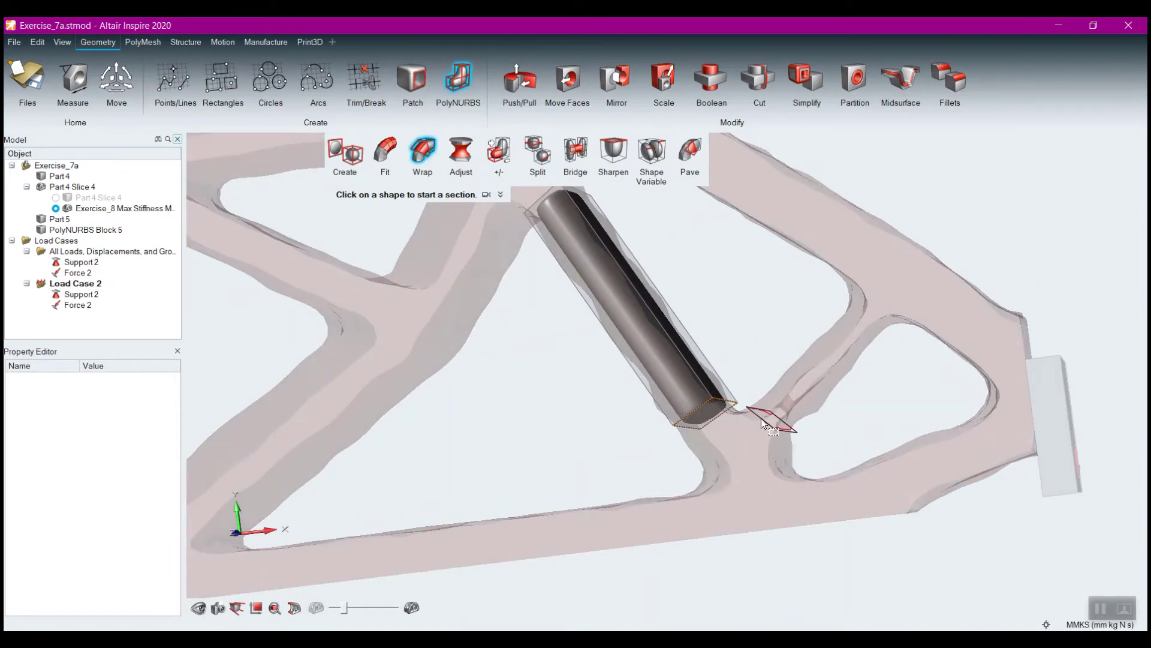
click(779, 402)
click(874, 320)
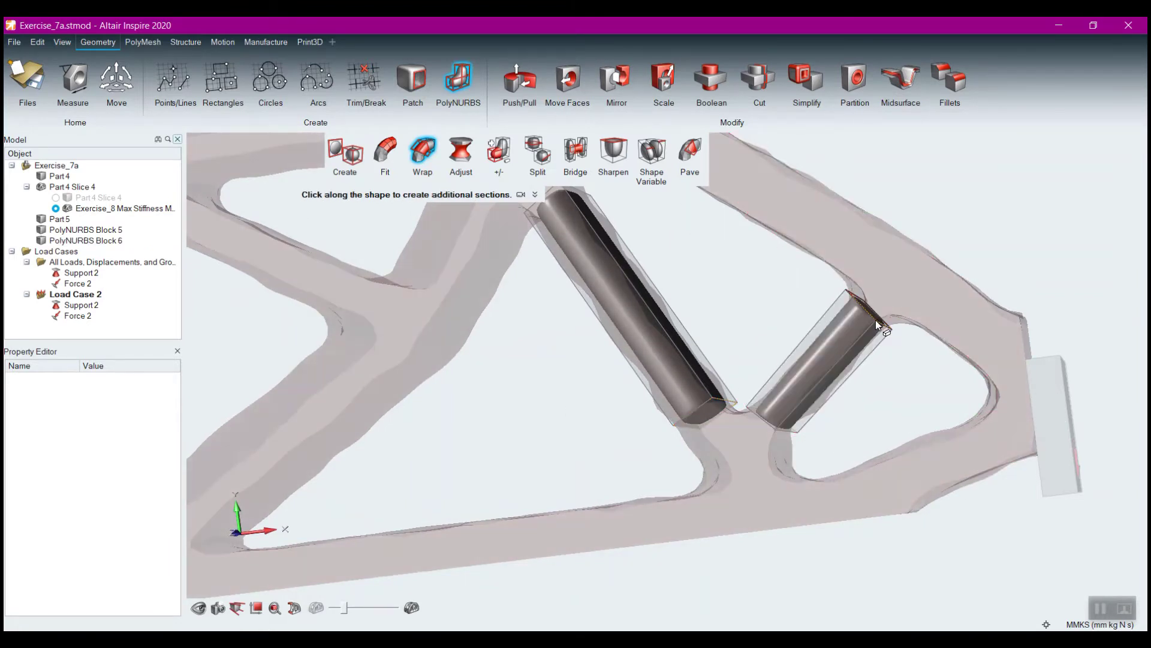
right_click(874, 325)
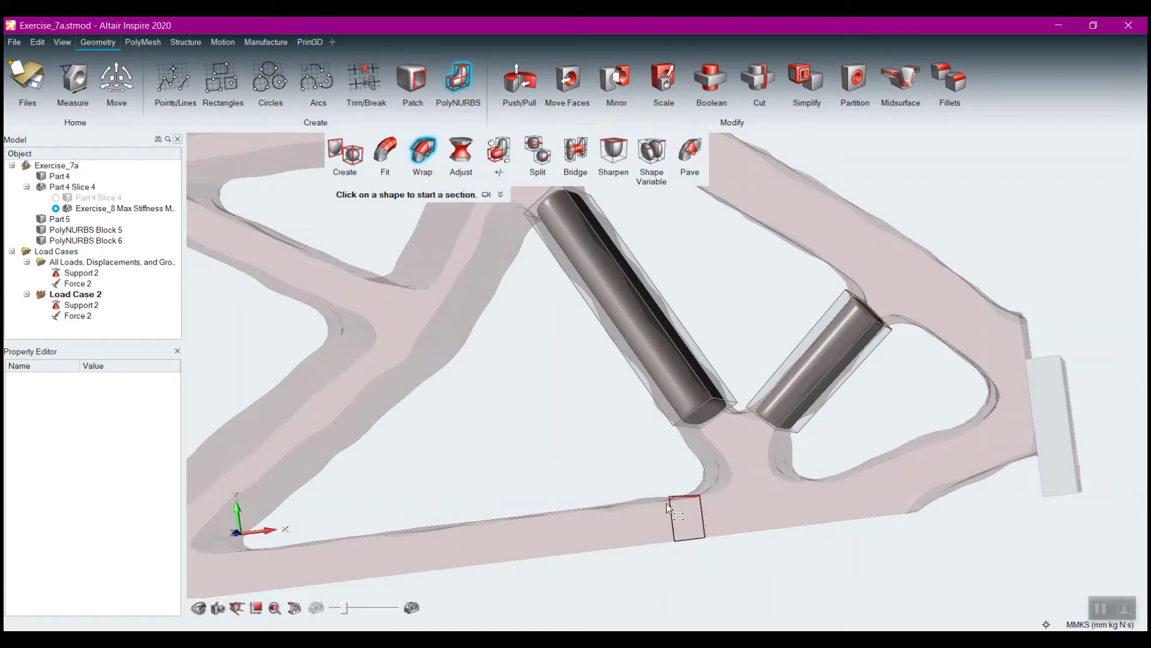
Wrap a PolyNURBS block along the bottom chord from the joint near the load end to the corner beside the support block.
right_drag(622, 460, 655, 363)
scroll(655, 380, down, 3)
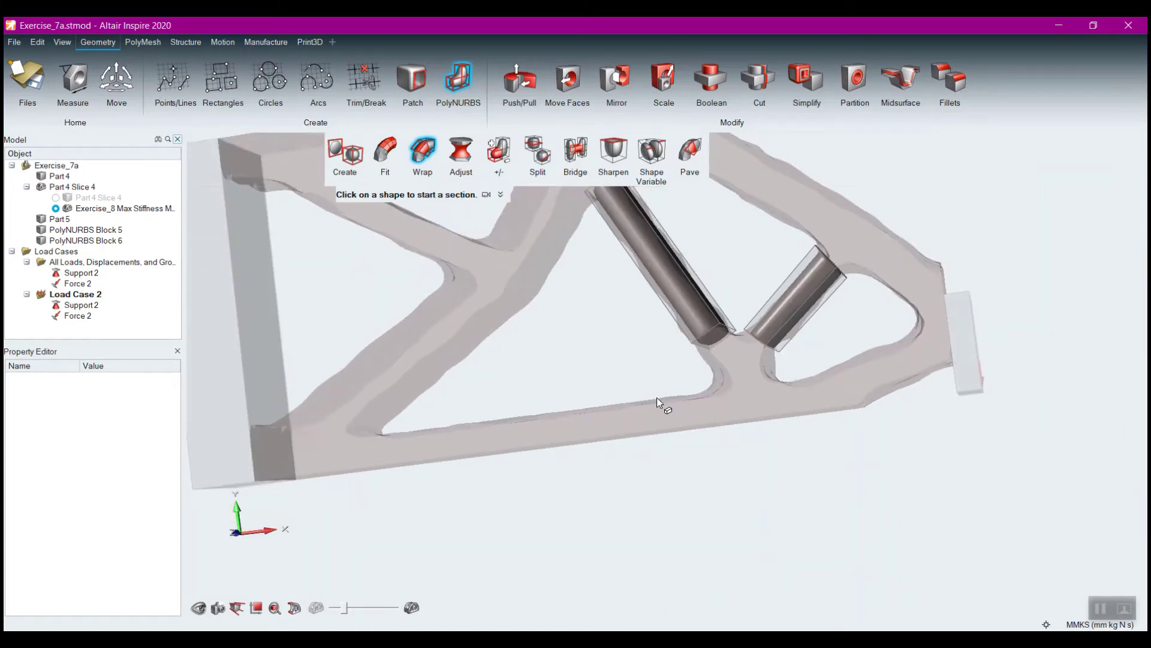
click(704, 398)
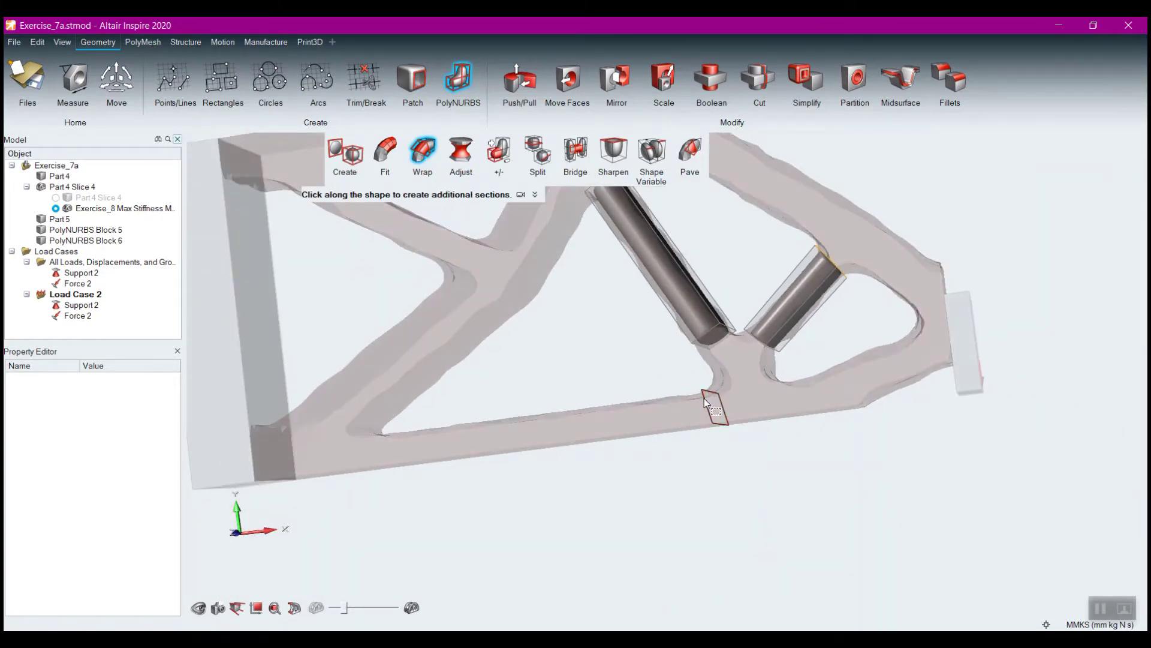
click(368, 448)
right_click(369, 448)
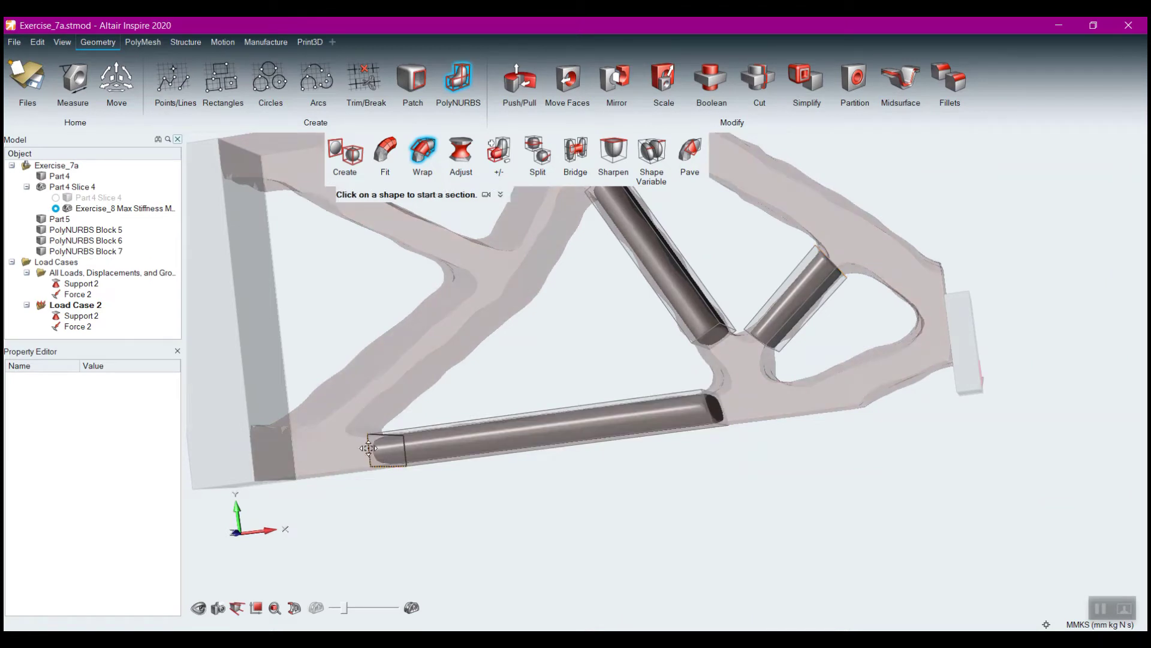
Wrap a PolyNURBS block around the lower part of the thick diagonal, from the bottom support corner up to the middle joint.
click(315, 406)
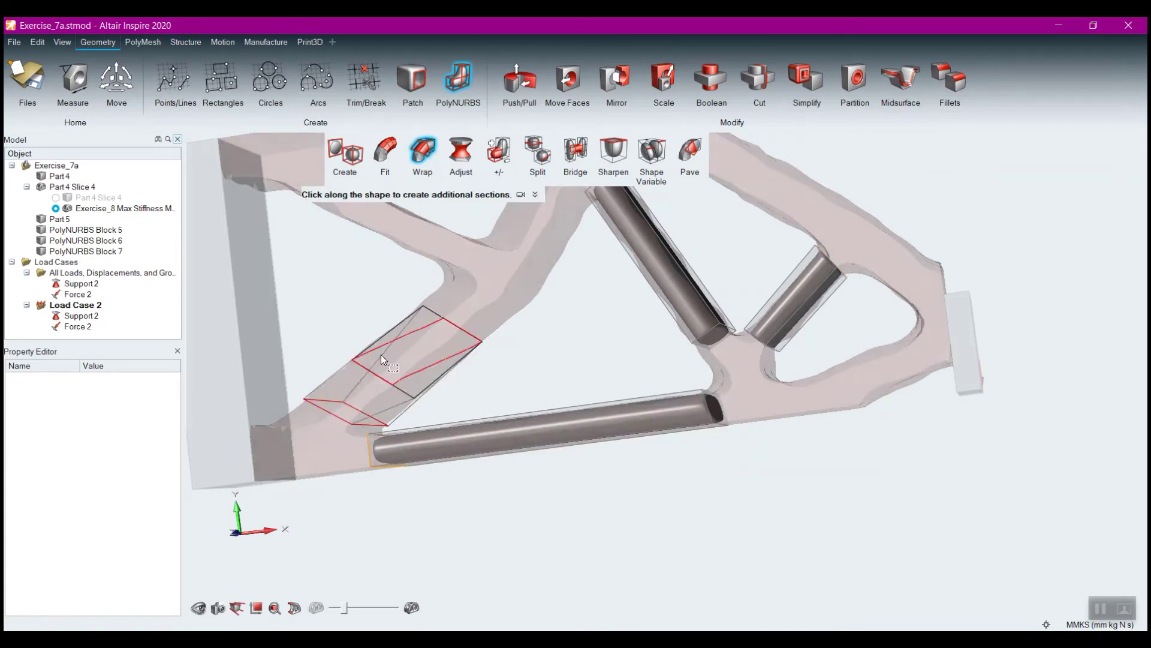
click(460, 307)
right_click(461, 307)
Wrap a PolyNURBS block around the upper part of the thick diagonal, between the middle joint and the top joint.
right_drag(567, 301, 570, 401)
click(517, 354)
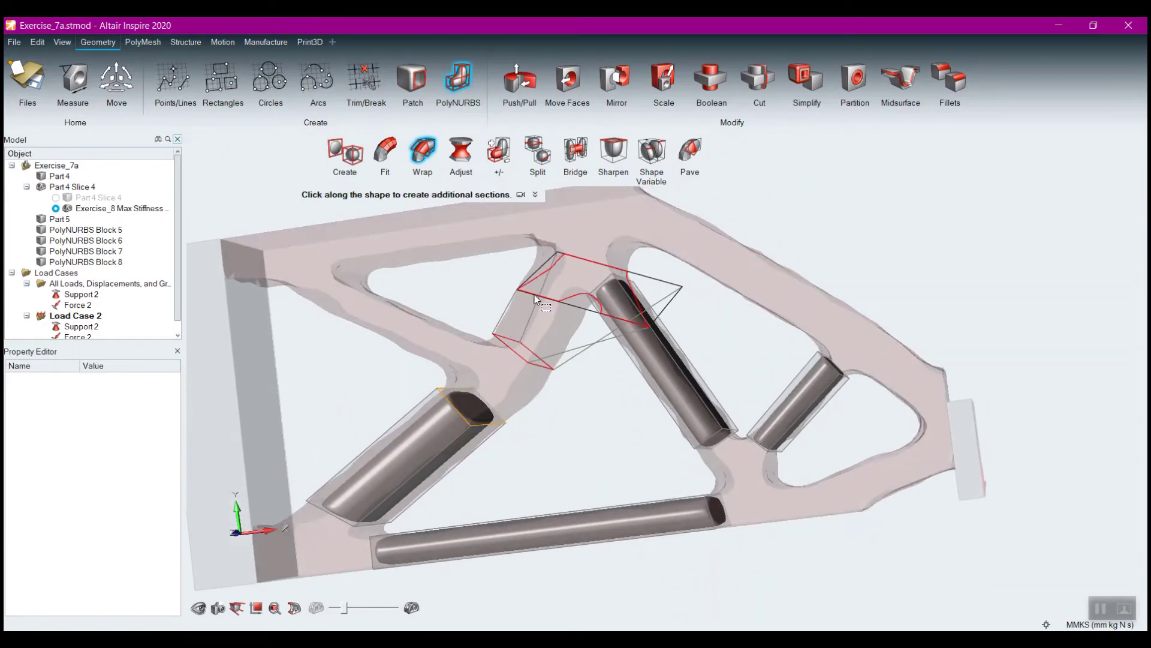
right_drag(546, 289, 564, 313)
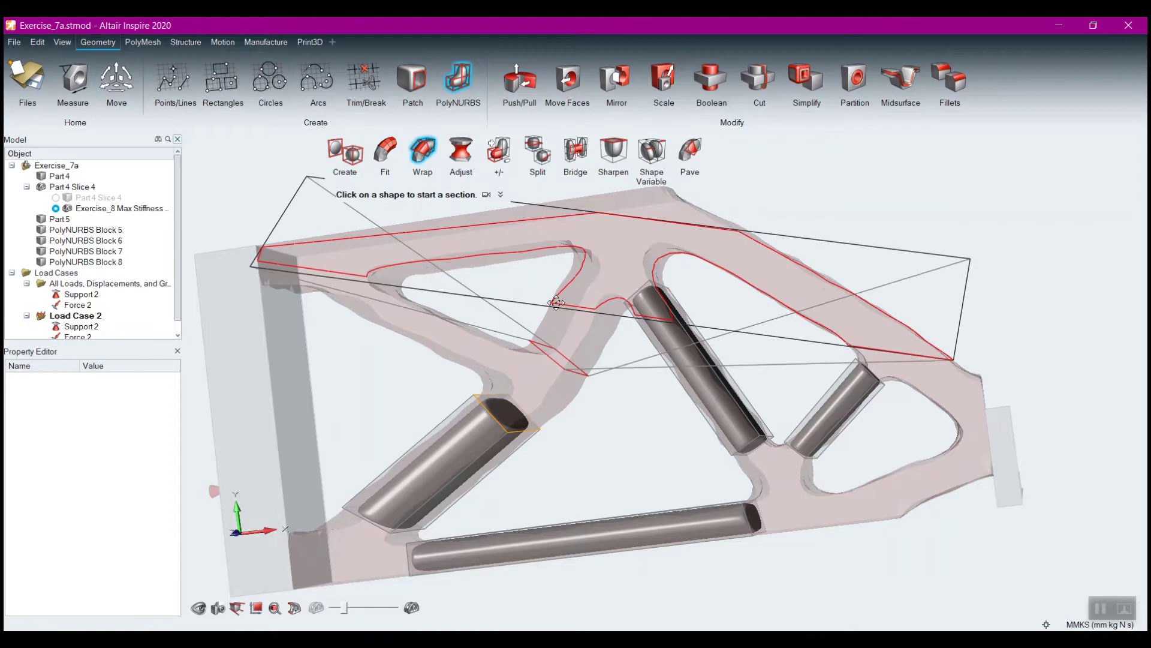
right_drag(574, 304, 587, 334)
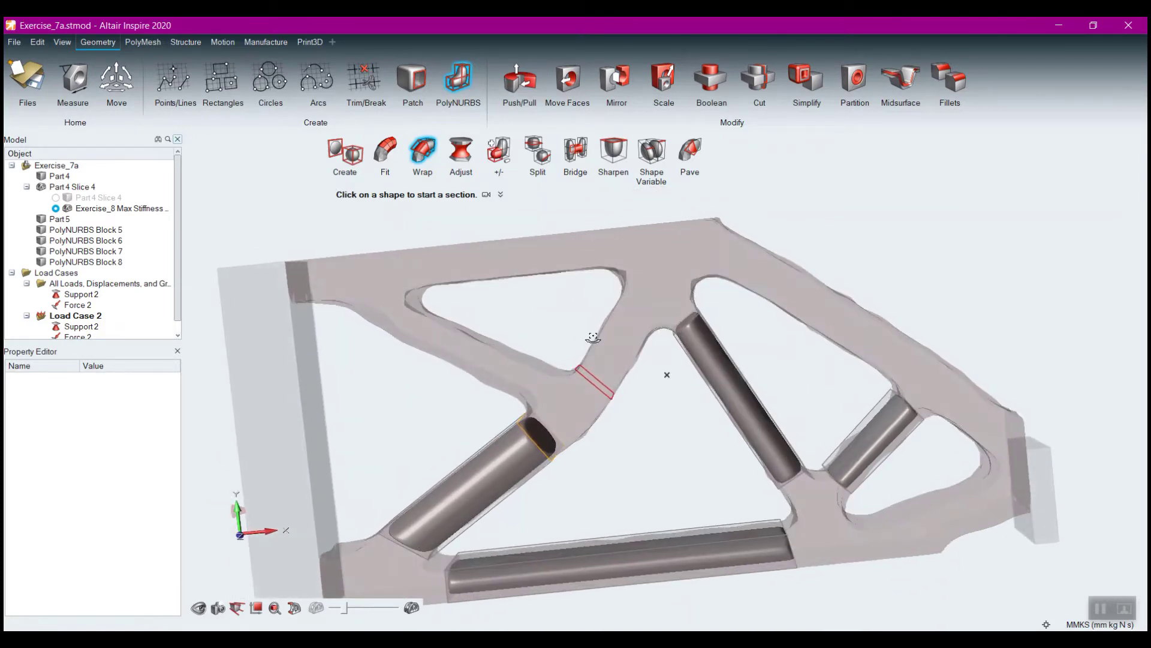
click(591, 333)
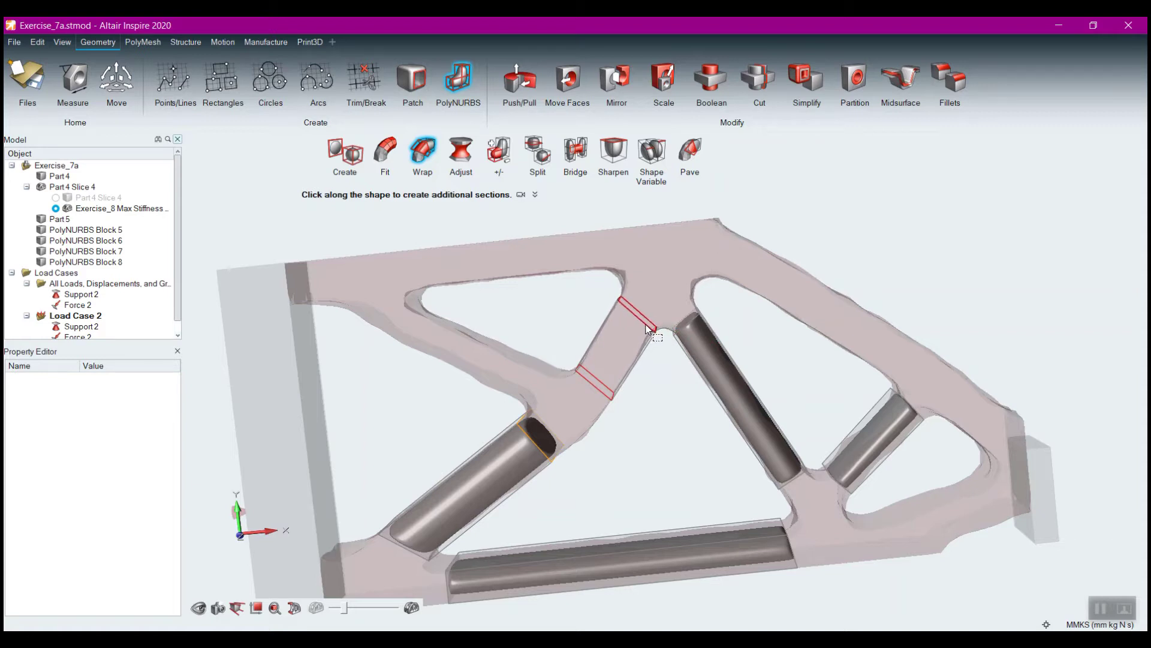
click(644, 325)
Wrap two PolyNURBS blocks along the outer sloping member, one on each side of its joint with the short strut.
middle_drag(654, 411, 570, 498)
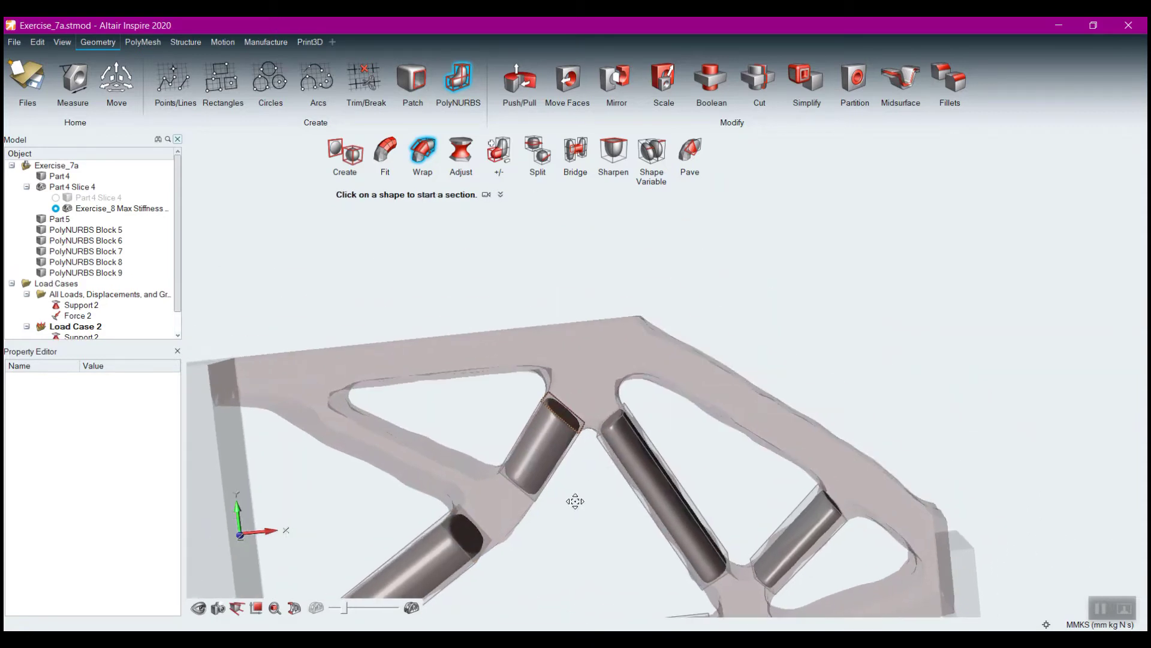
click(649, 355)
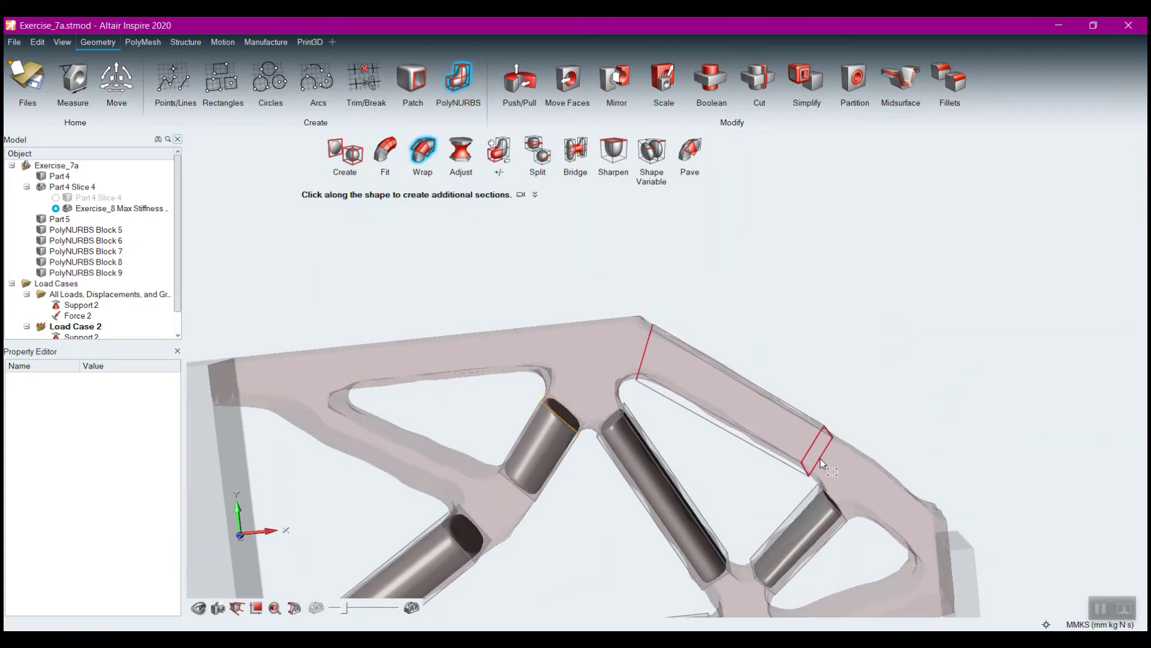
click(820, 459)
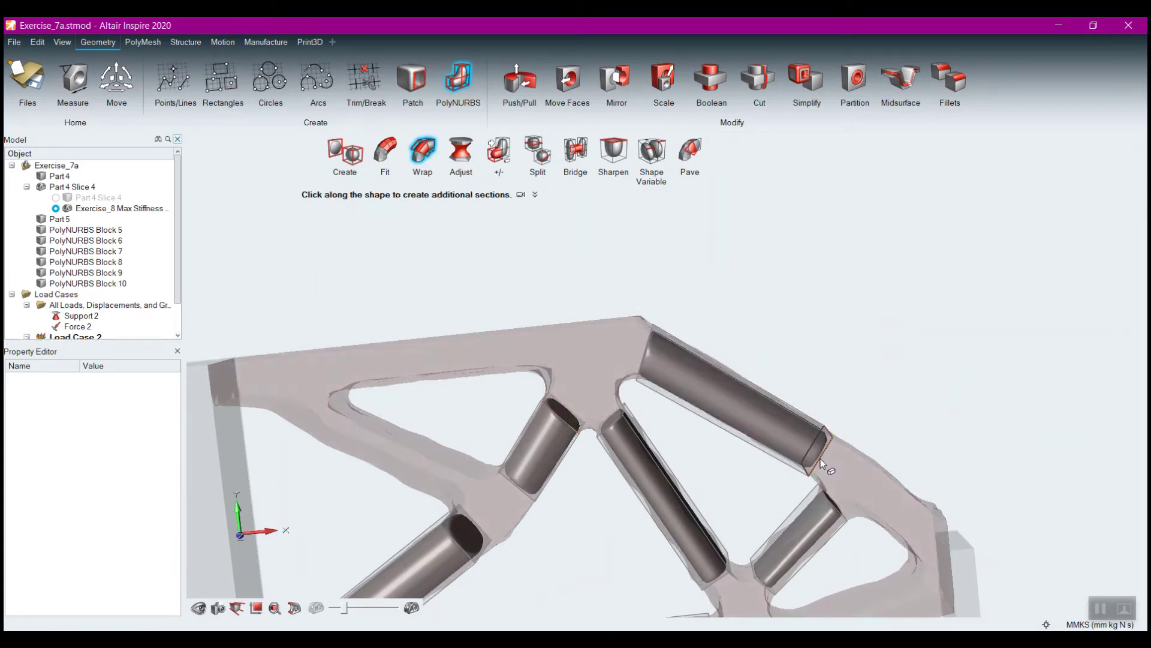
click(873, 500)
click(929, 538)
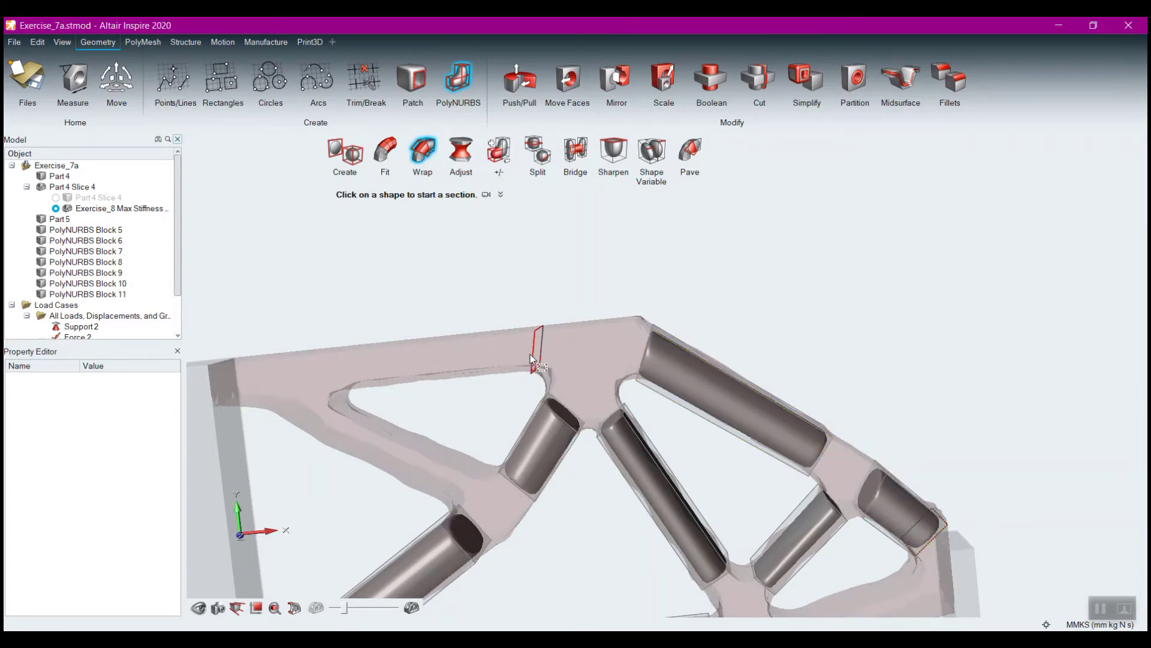
Wrap PolyNURBS blocks around the top chord and around the short stub where it meets the support block.
click(344, 366)
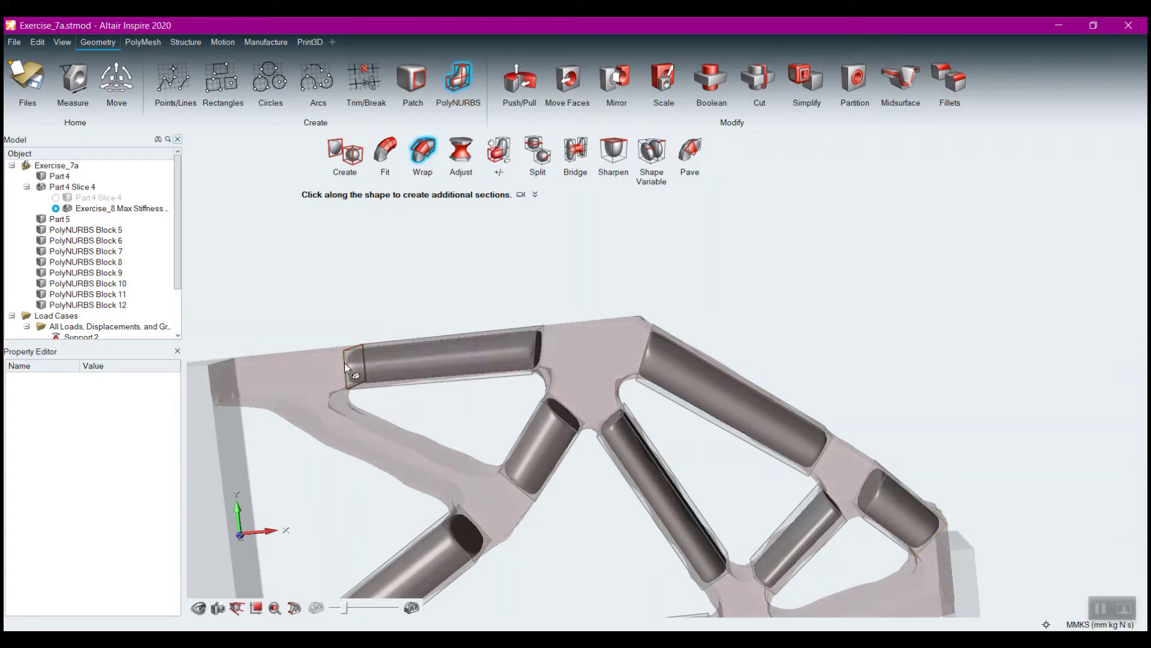
click(250, 382)
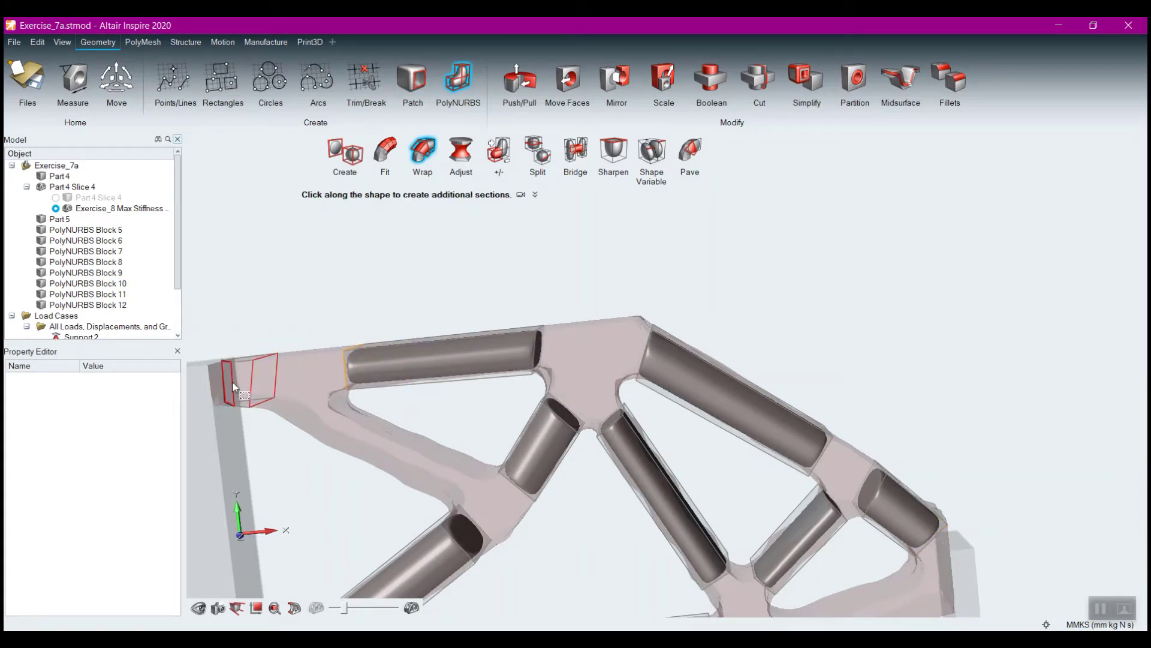
middle_drag(233, 383, 357, 382)
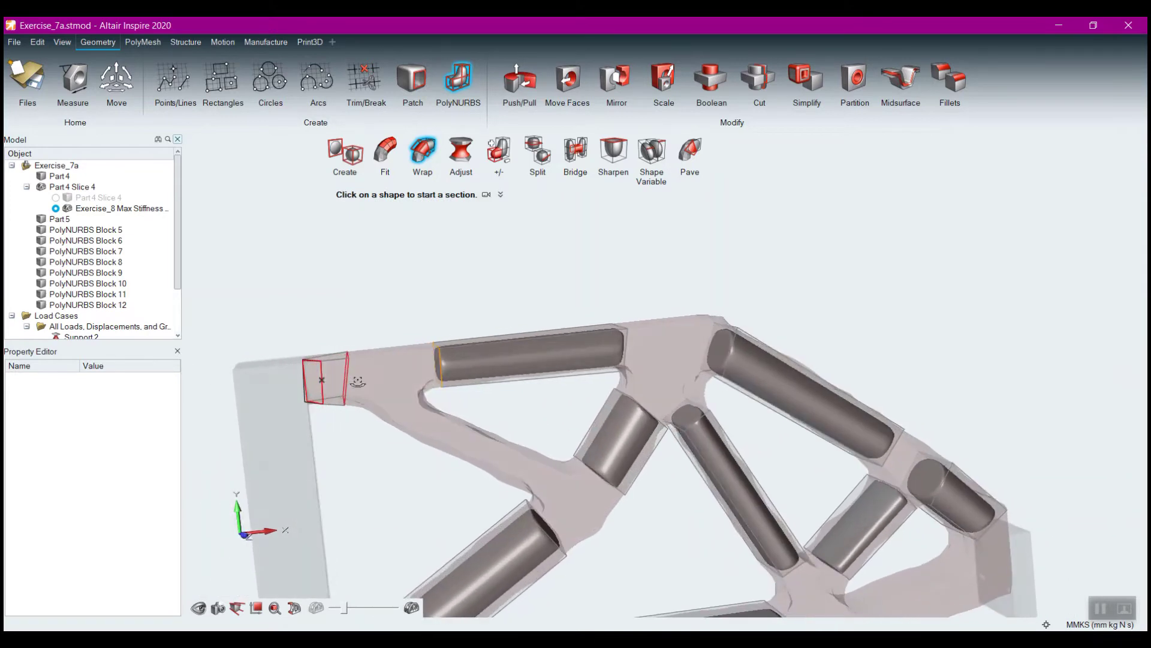
click(314, 383)
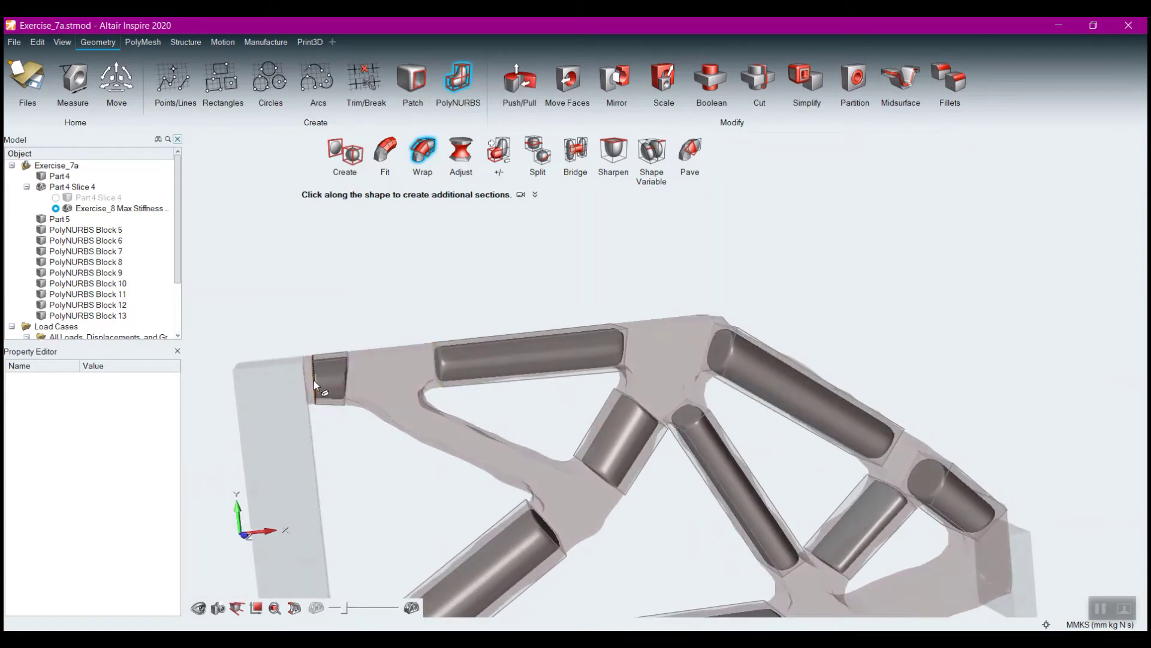
Wrap a PolyNURBS block around the thin diagonal from the upper support-side joint to the middle joint, and finish wrapping.
click(408, 411)
click(543, 473)
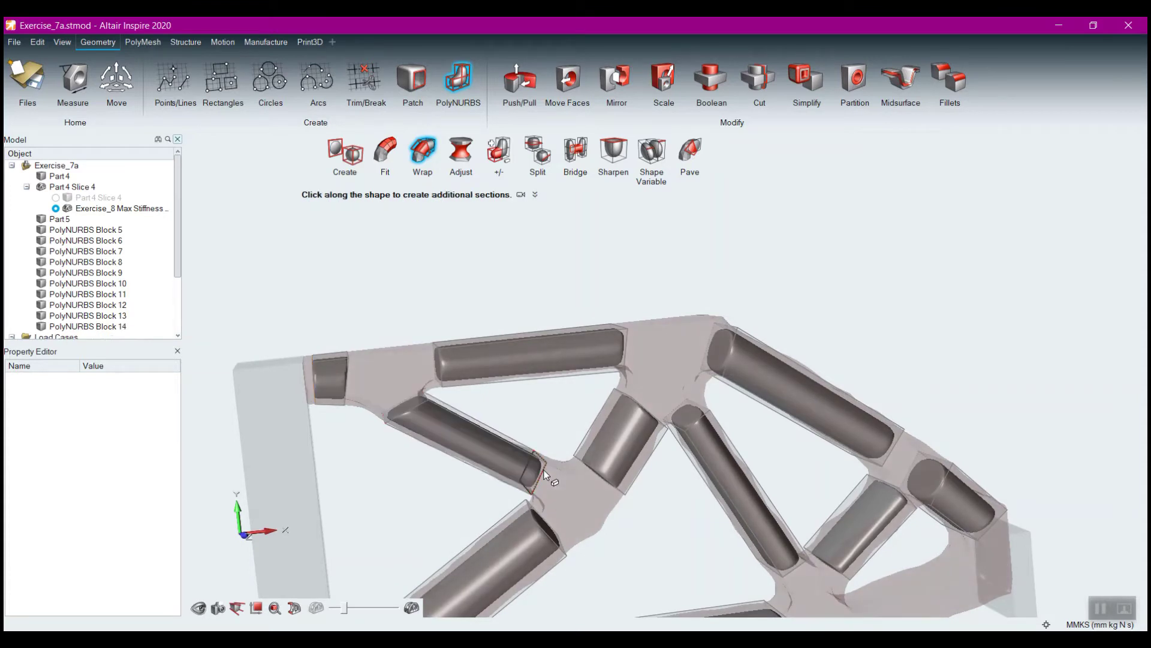
right_click(544, 471)
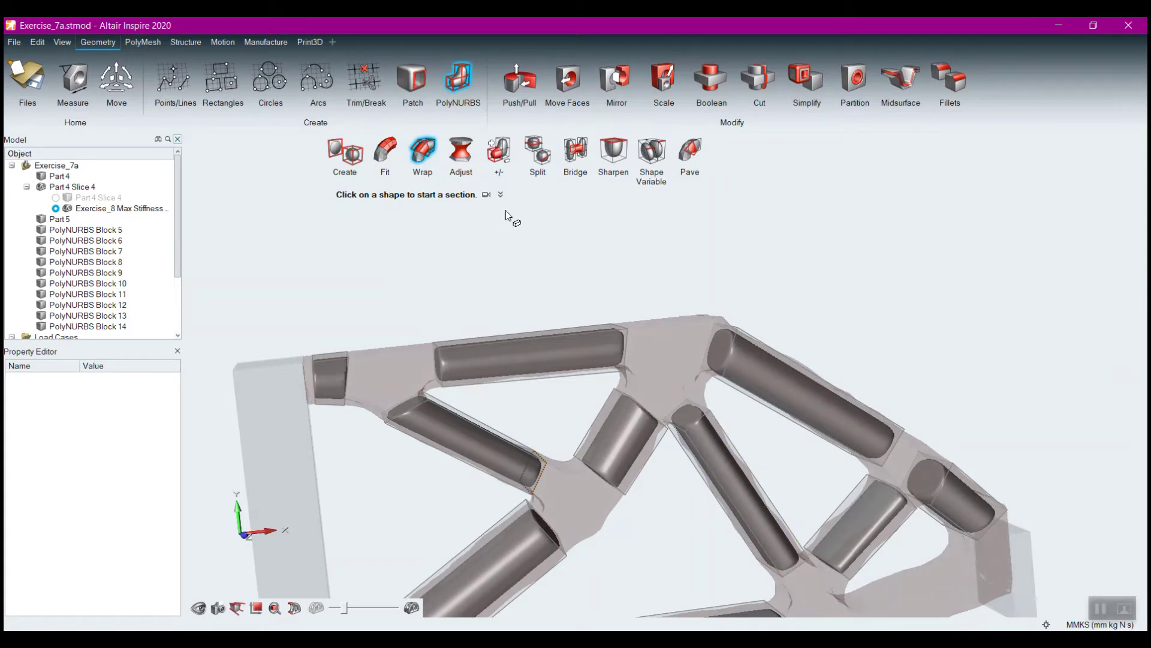
key(Escape)
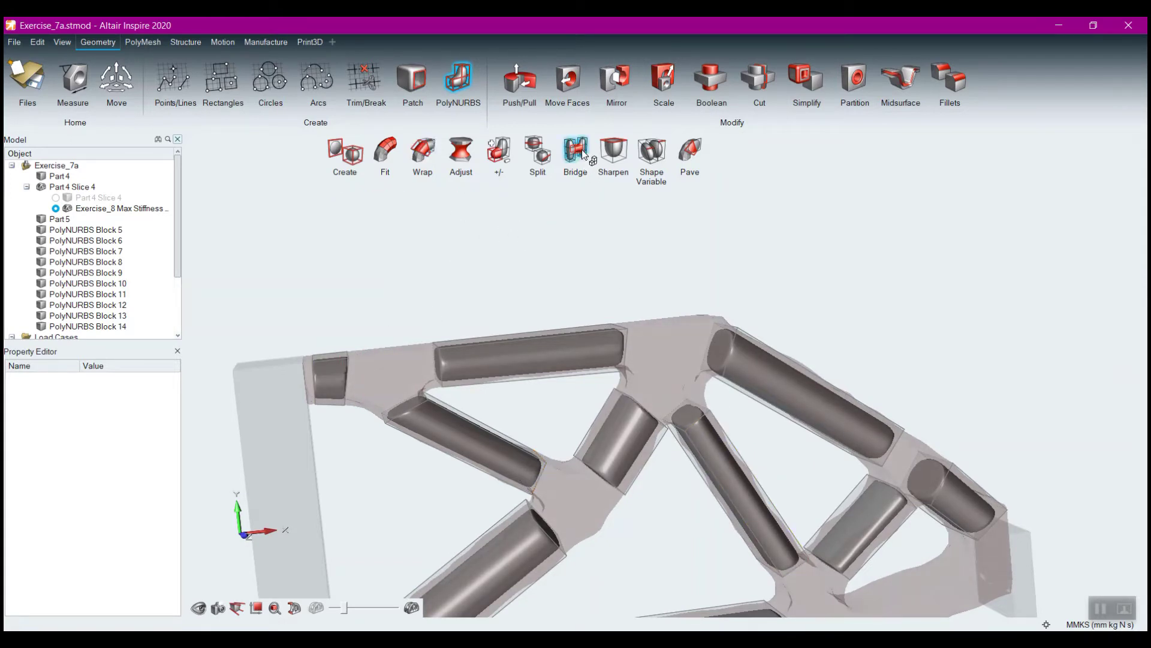
Bridge the short stub at the support block to the facing end of the top chord.
click(583, 155)
right_drag(413, 318, 402, 267)
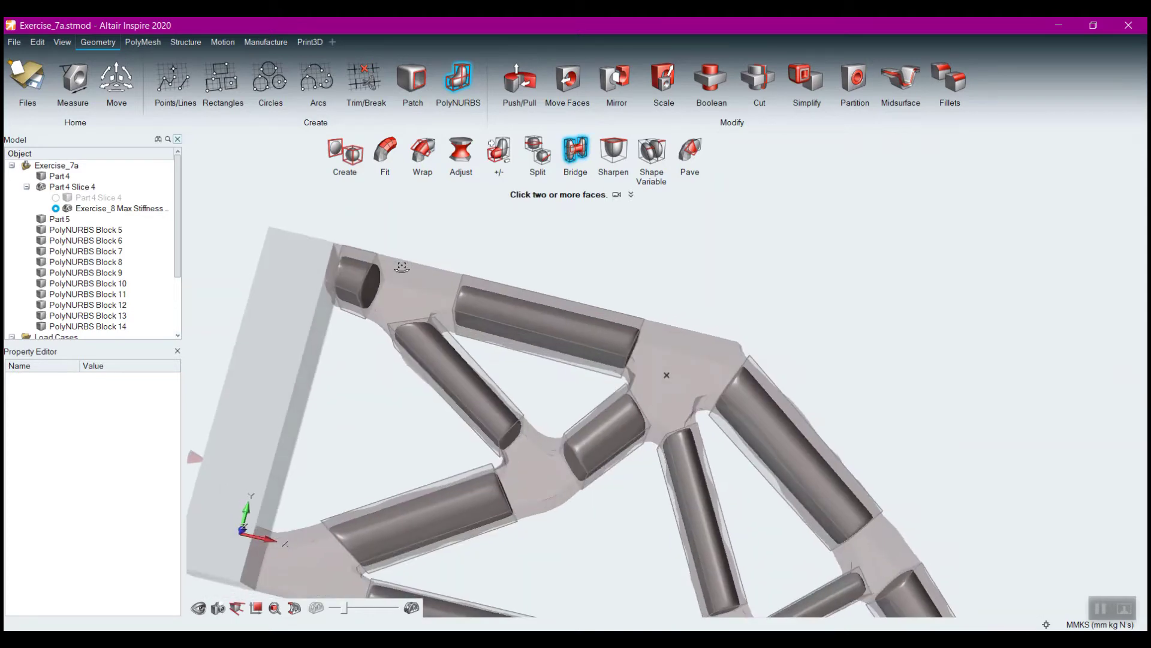
scroll(403, 250, up, 5)
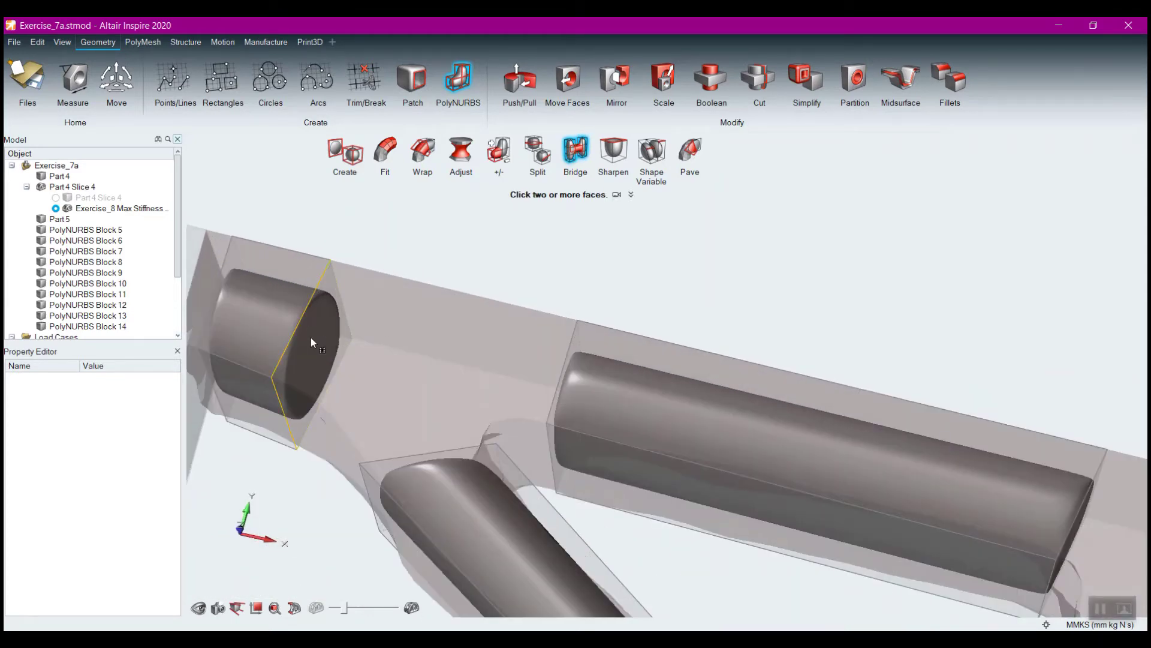
right_drag(390, 394, 486, 394)
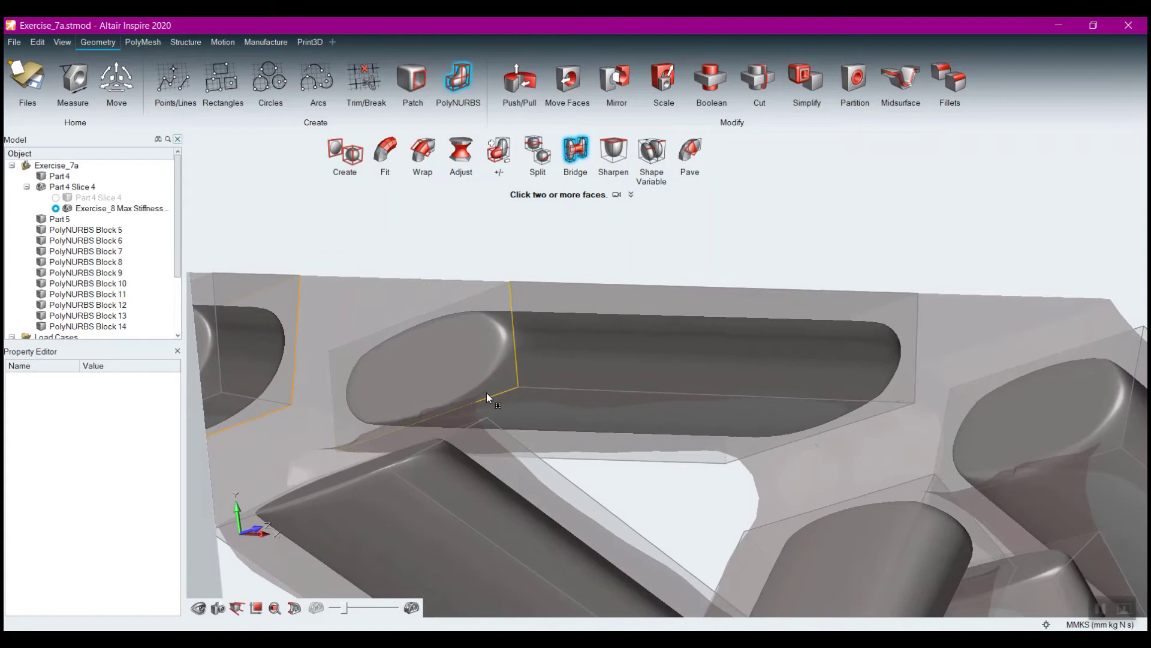
click(449, 376)
Bridge the thin diagonal's upper end to the underside of the new section between the stub and the top chord.
right_drag(621, 455, 578, 445)
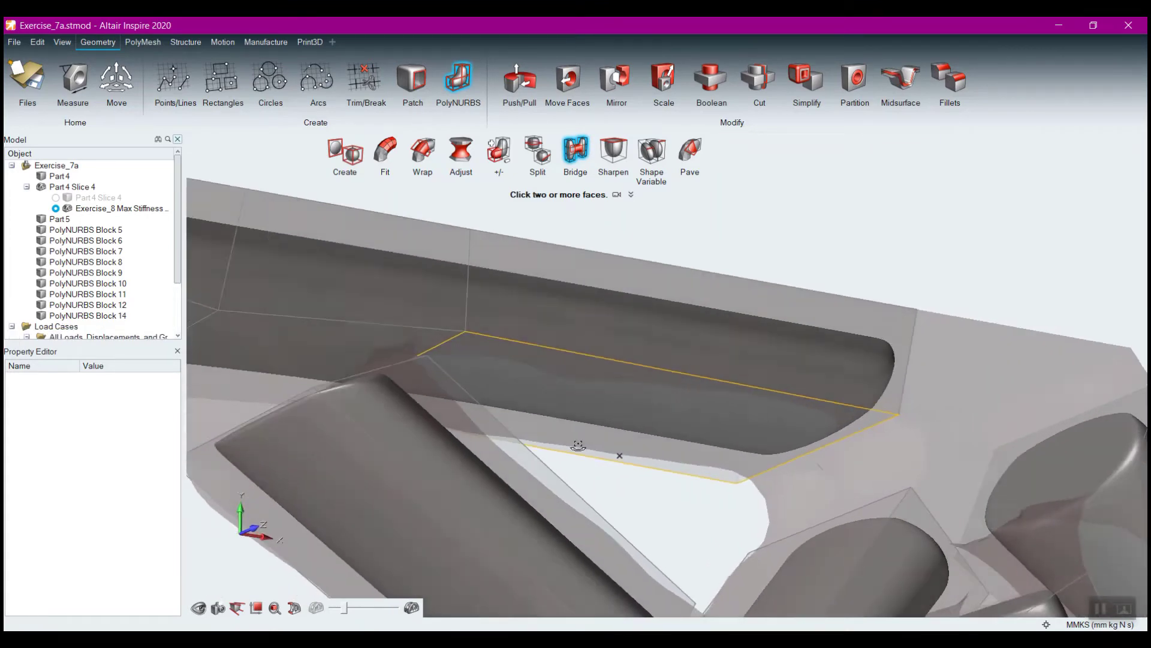
scroll(570, 451, down, 4)
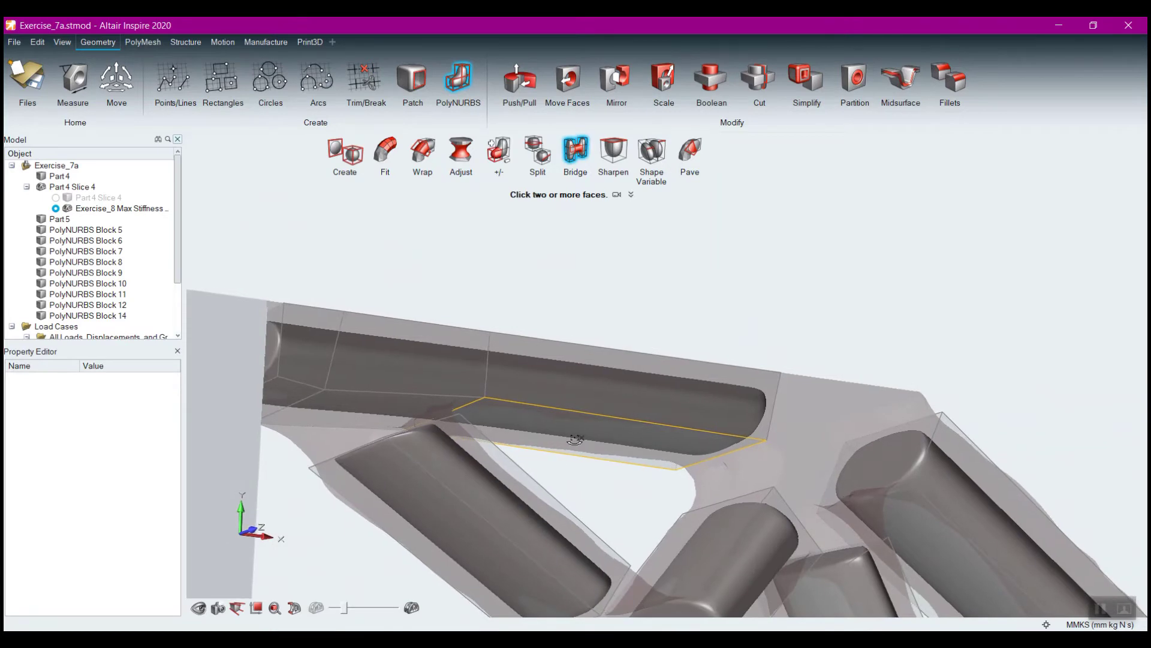
middle_drag(575, 439, 542, 446)
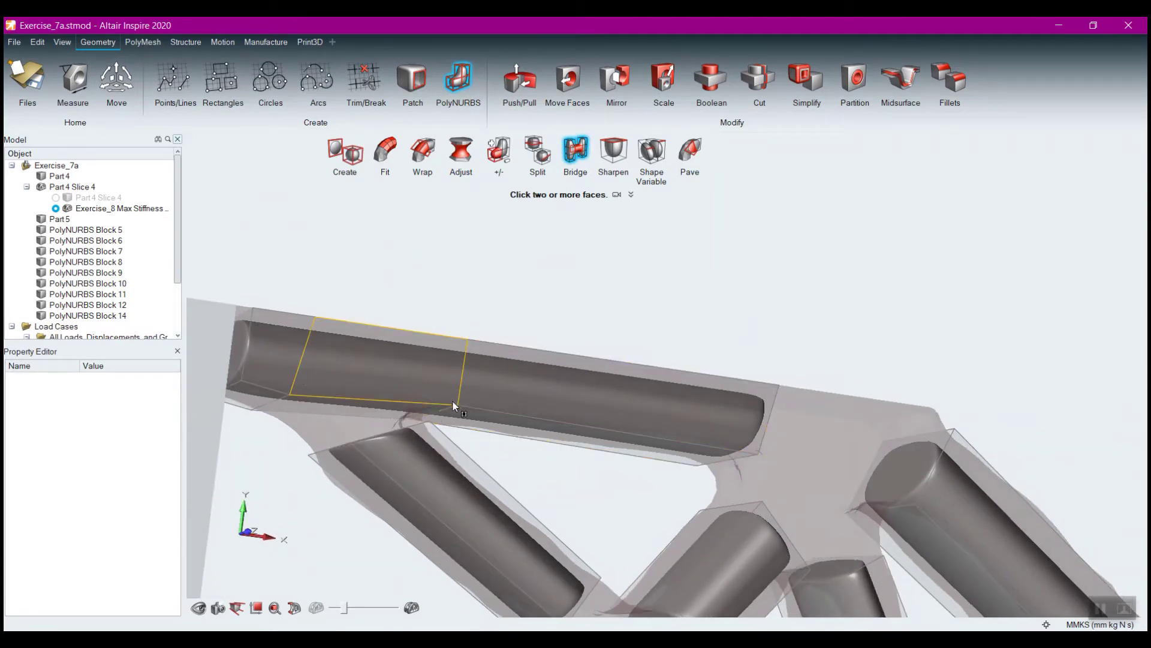
right_drag(508, 445, 504, 459)
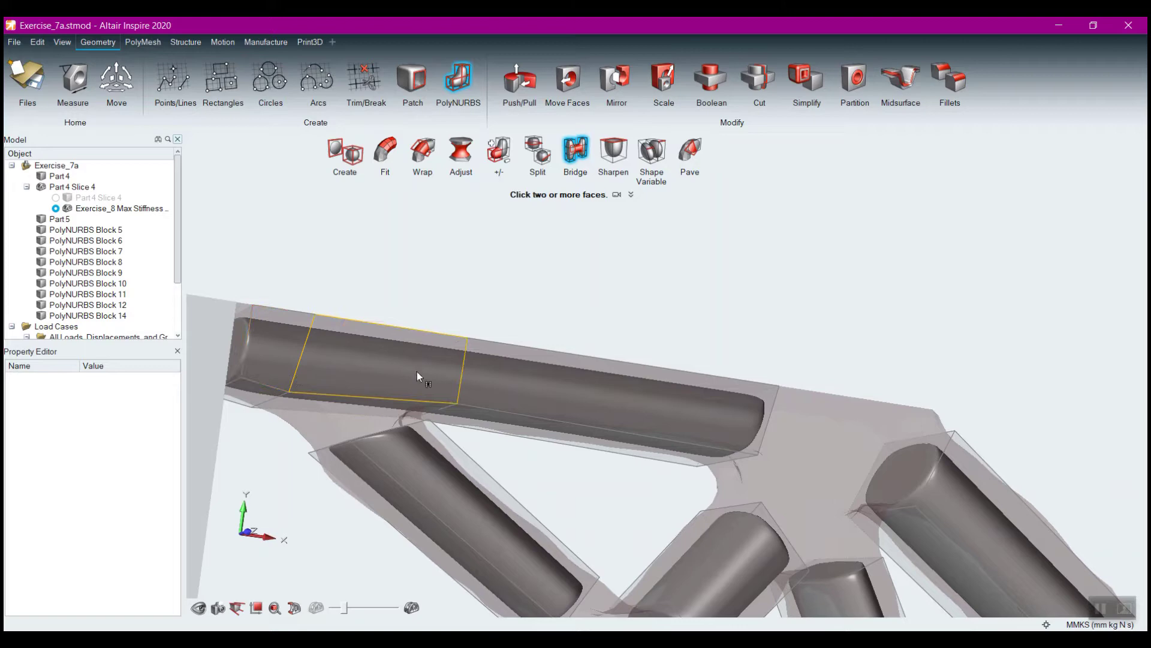
middle_drag(531, 462, 667, 363)
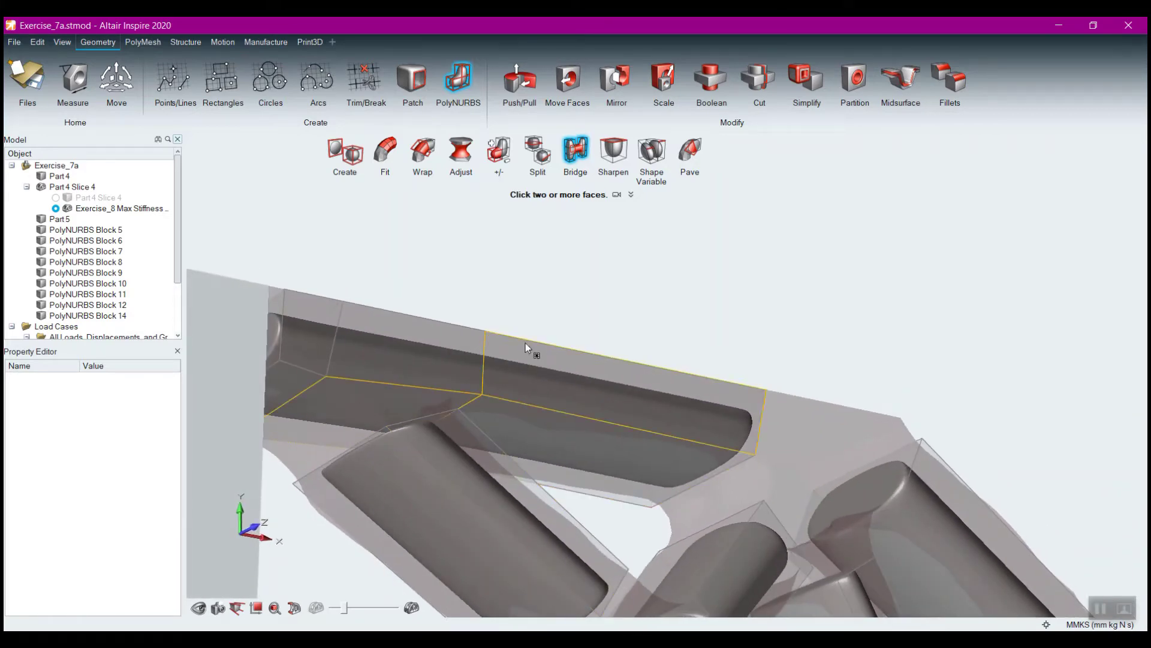
right_drag(525, 343, 581, 429)
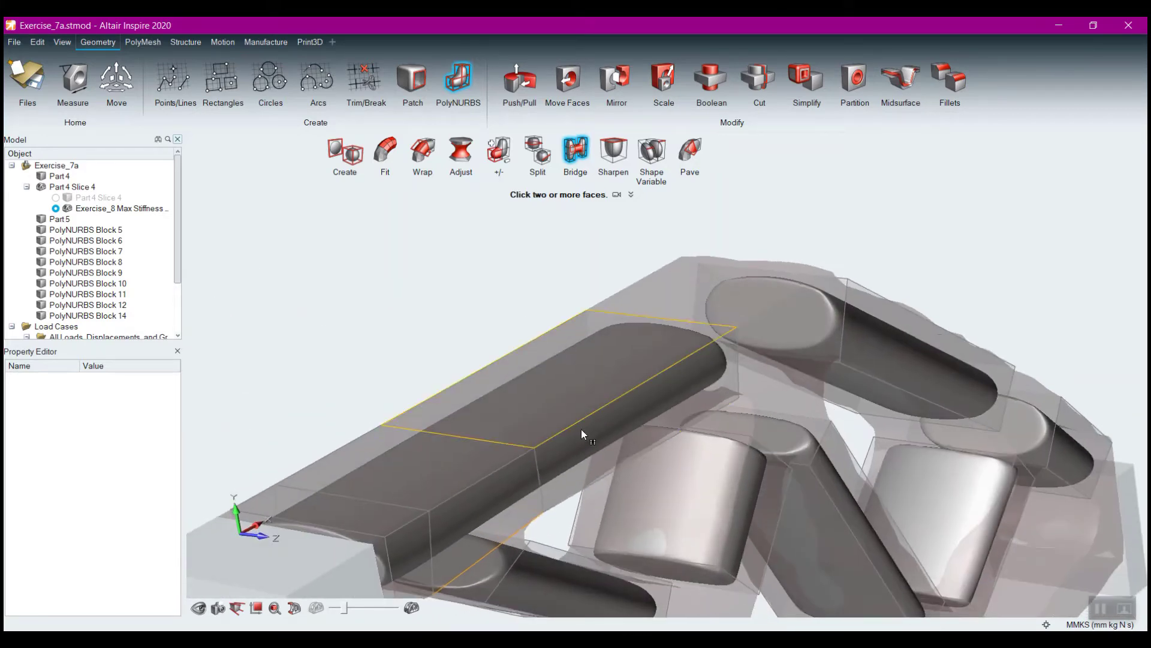
click(486, 571)
right_drag(485, 571, 465, 518)
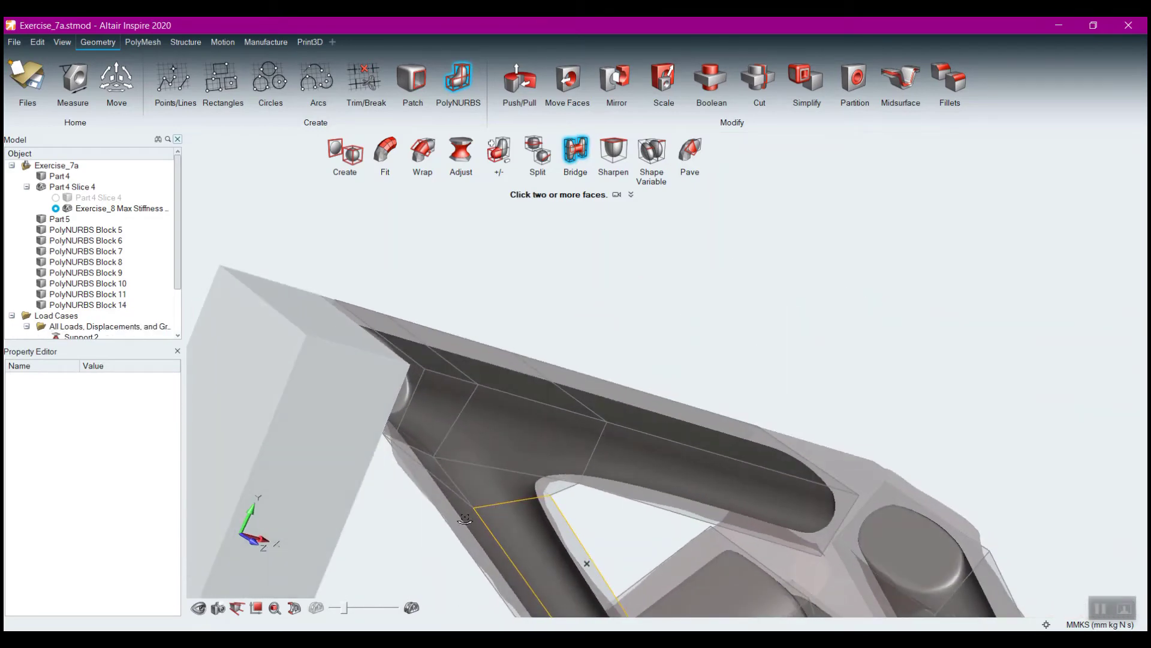
right_drag(607, 511, 815, 342)
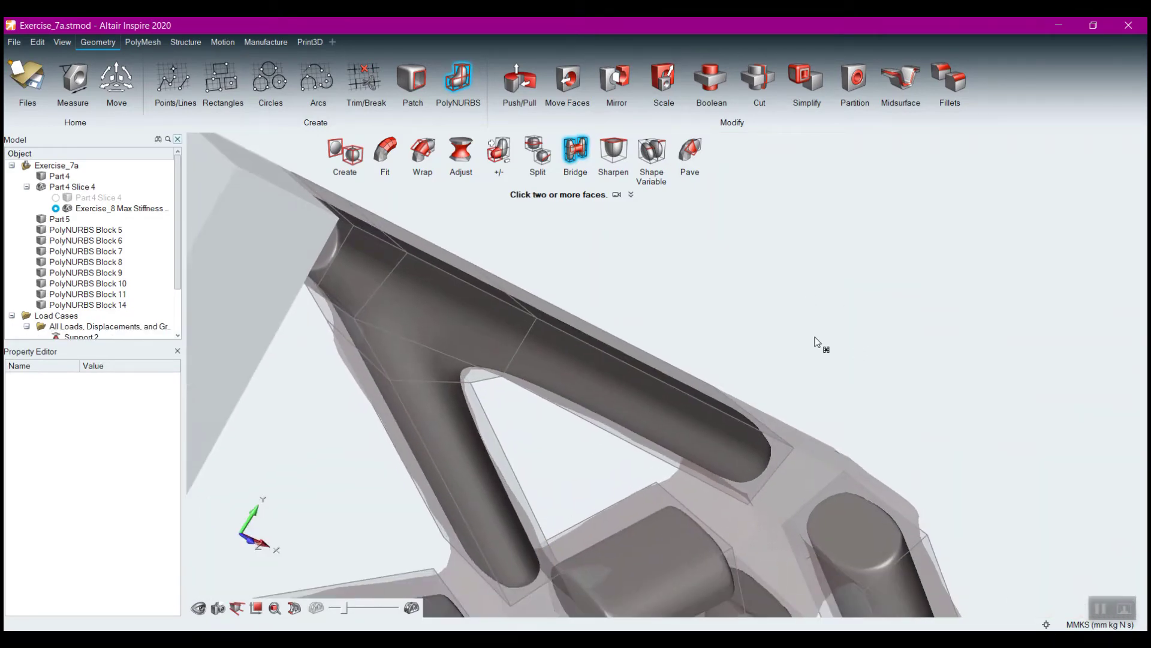
Bridge the facing end faces of the lower and upper thick diagonal blocks across the middle joint.
middle_drag(815, 337, 712, 295)
scroll(642, 463, down, 5)
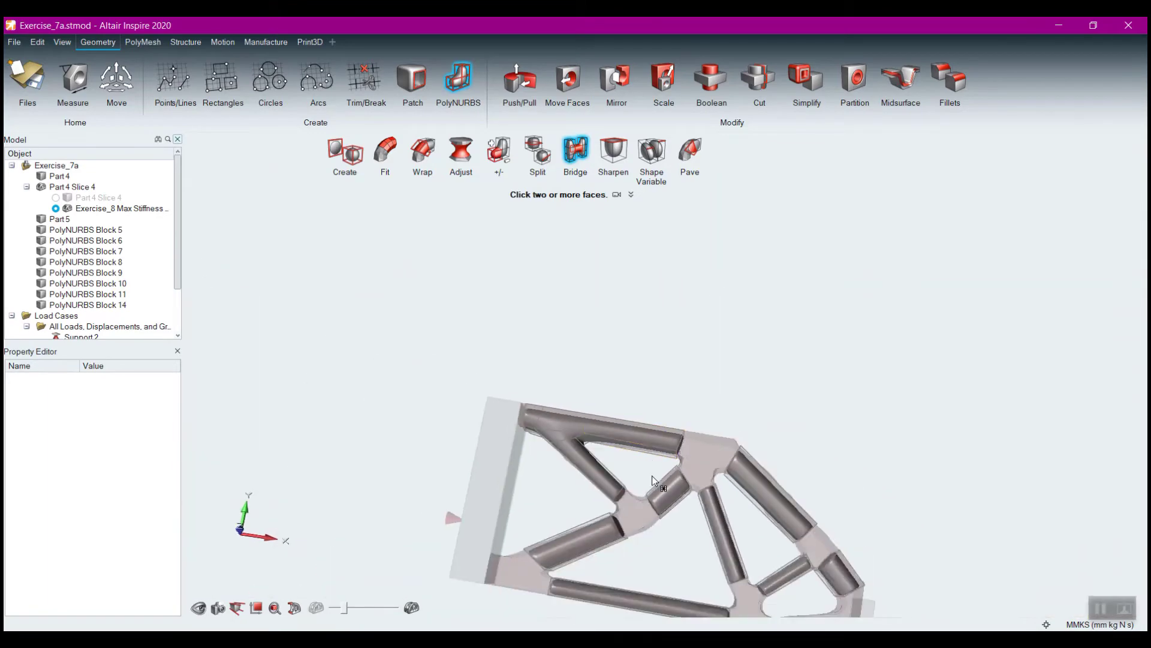
scroll(597, 473, up, 5)
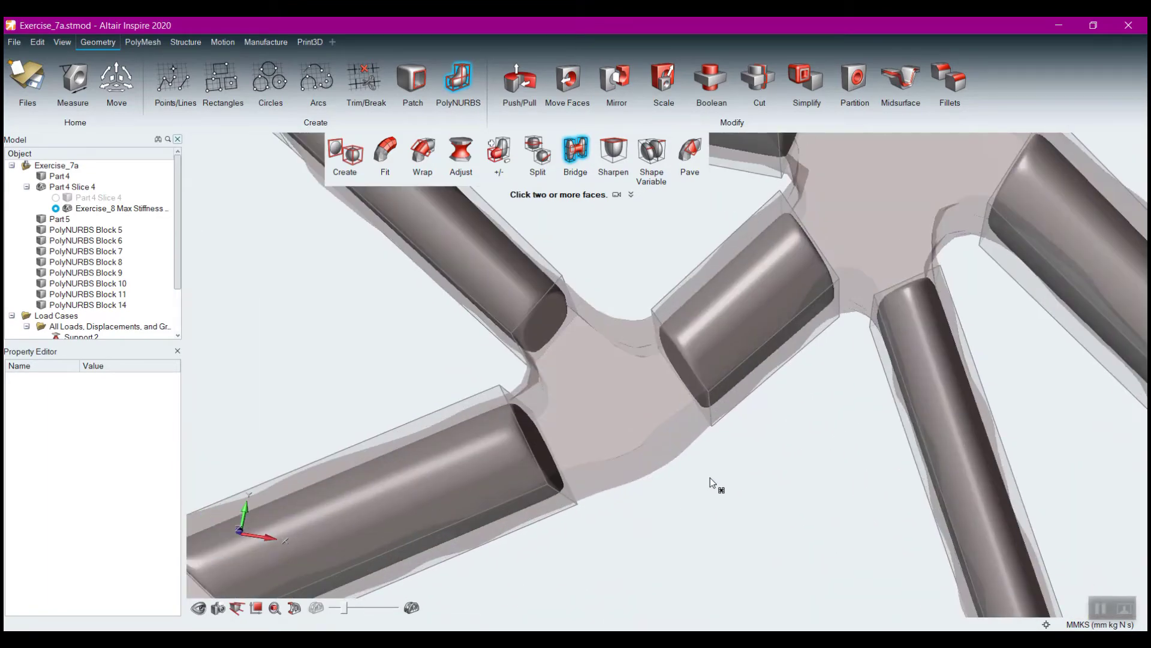
middle_drag(704, 490, 671, 508)
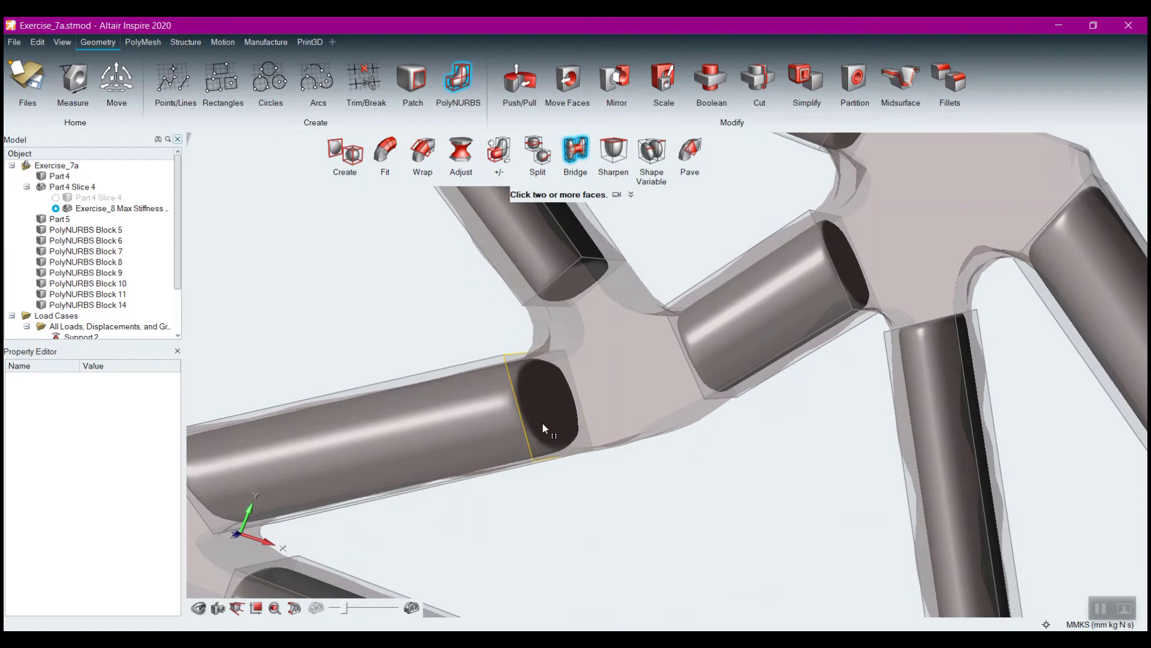
right_drag(619, 524, 662, 422)
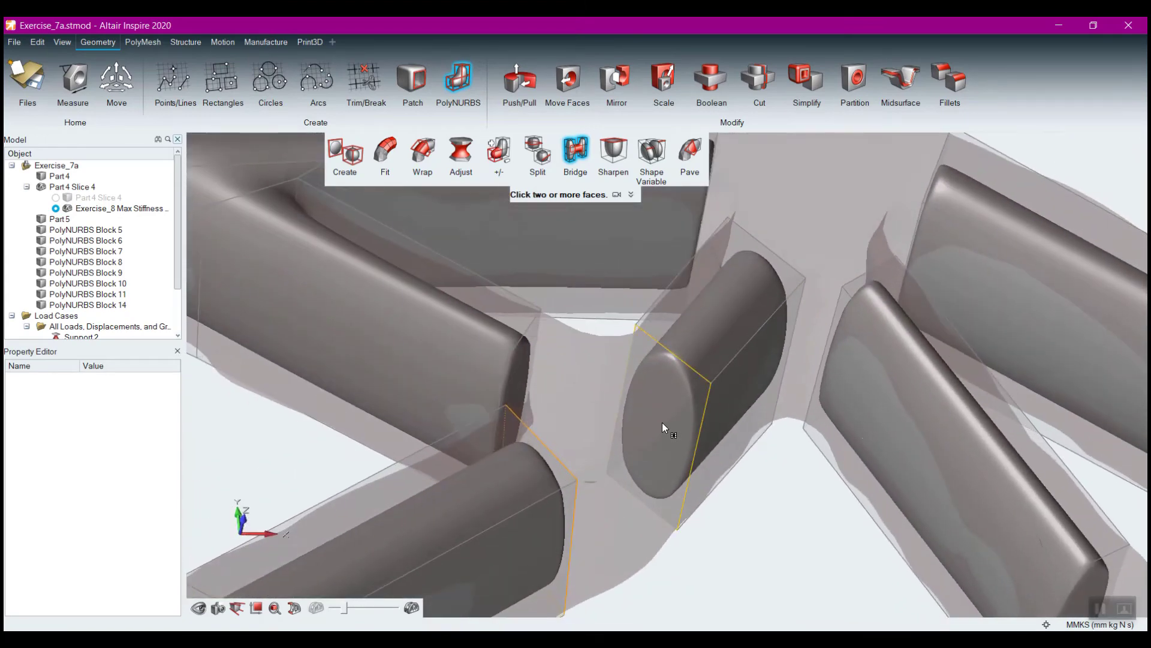
click(662, 422)
Bridge the thin diagonal's lower end to the upper side of the thick diagonal at the middle joint.
right_drag(686, 480, 556, 396)
right_drag(722, 470, 616, 388)
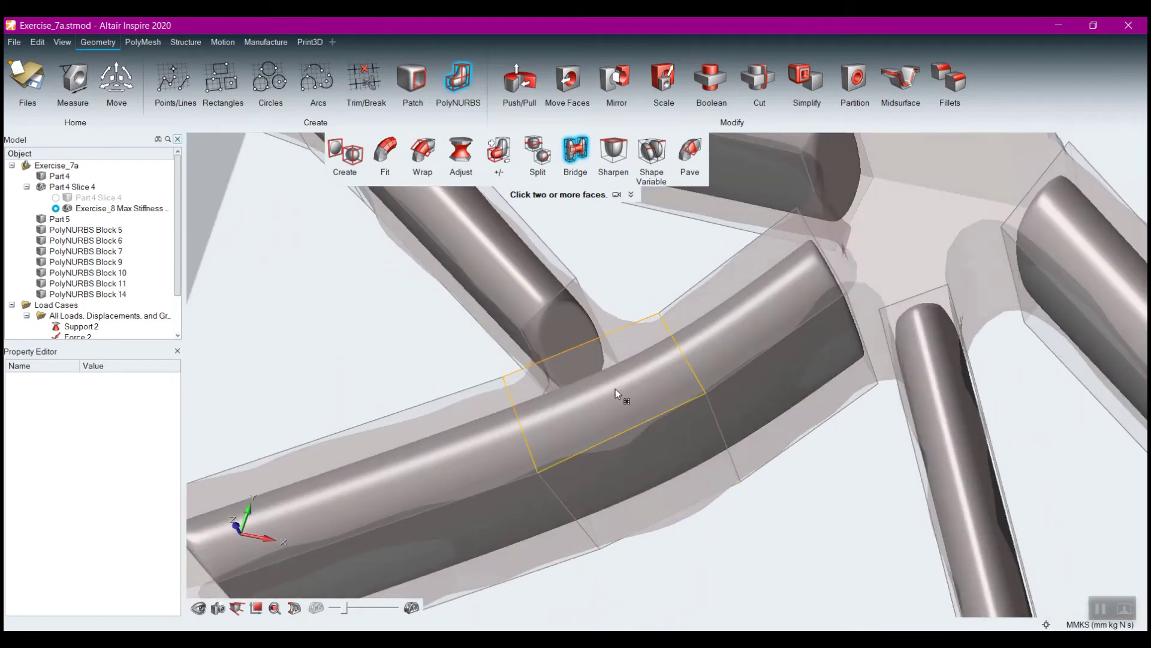
click(567, 333)
right_drag(627, 342, 602, 477)
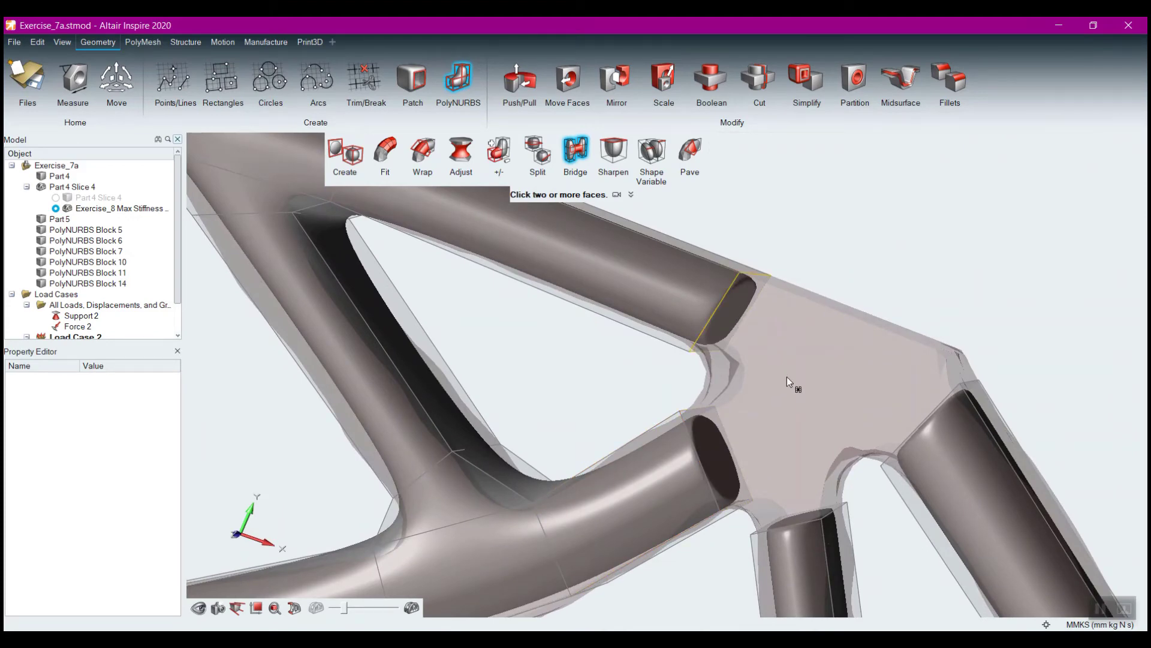
Bridge the top chord's free end to the upper end of the outer sloping member at the top joint.
right_drag(787, 377, 854, 441)
click(878, 412)
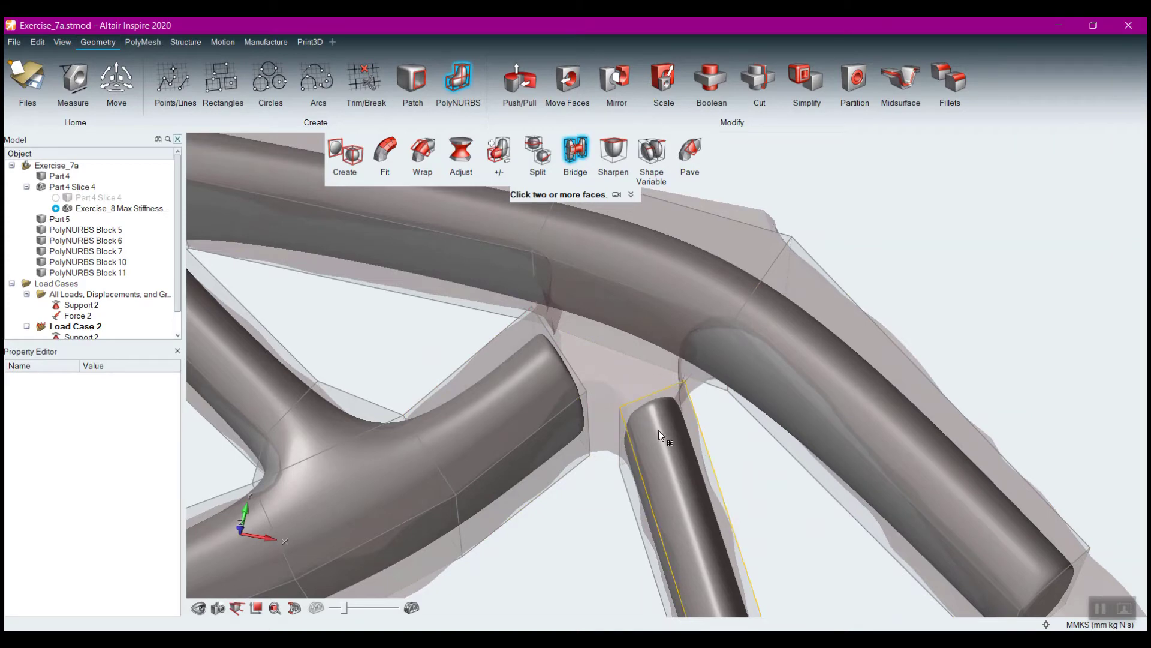
Bridge the thick diagonal's upper end to the whole underside face of the top joint.
middle_drag(730, 435, 709, 454)
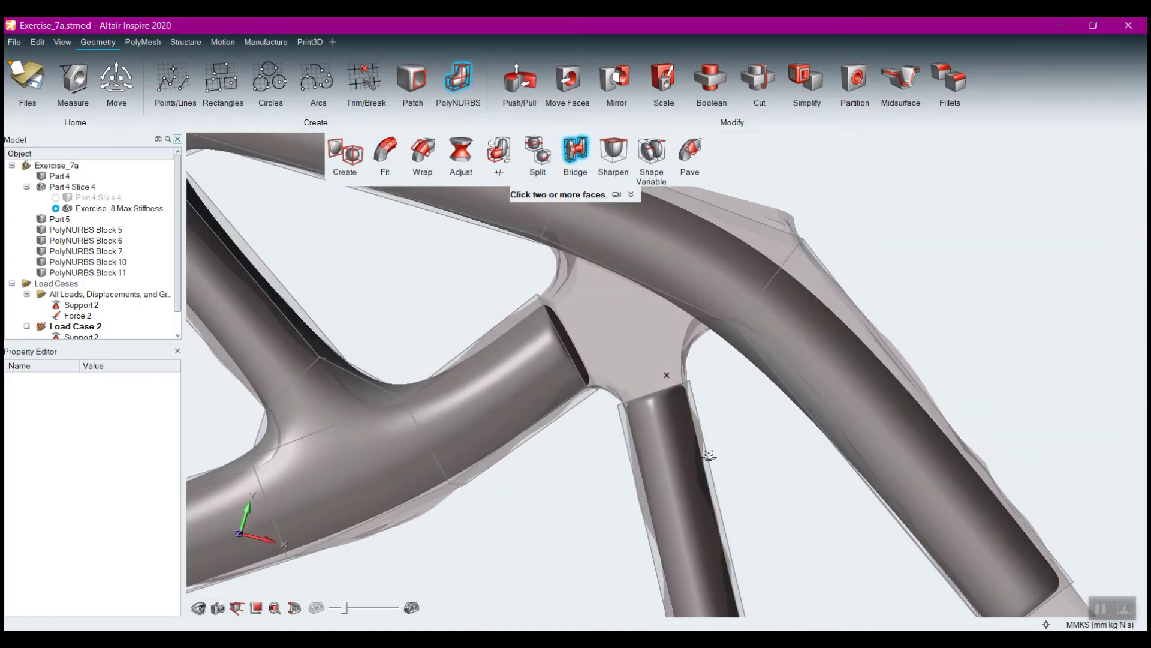
middle_drag(581, 314, 567, 329)
click(567, 329)
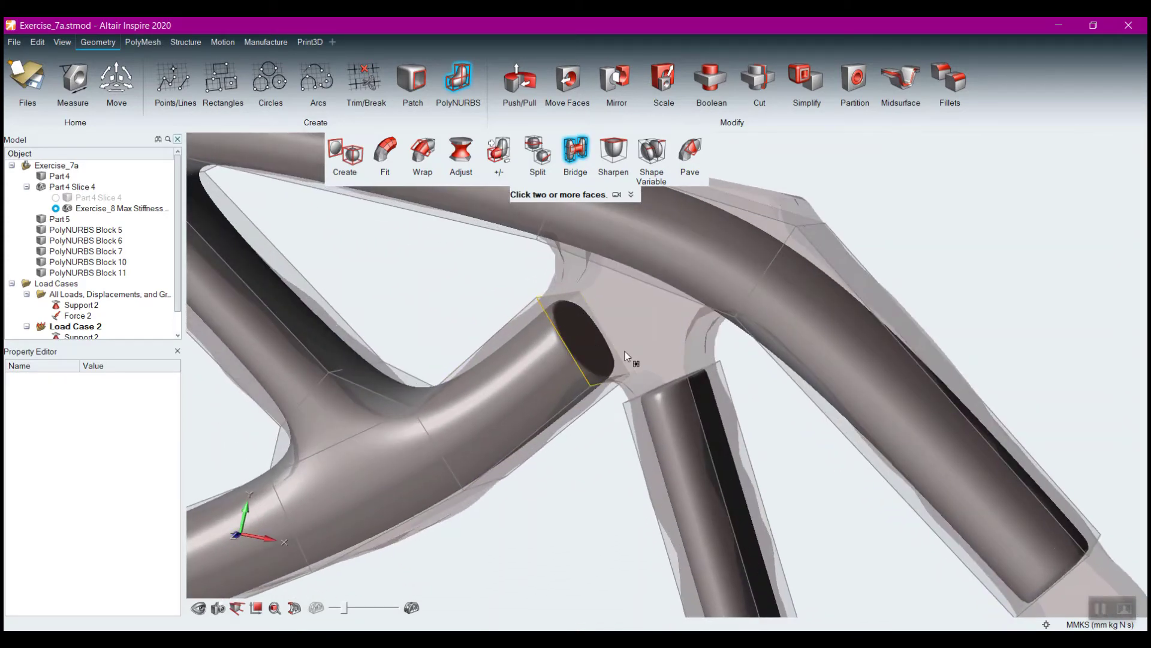
middle_drag(625, 350, 647, 305)
right_drag(625, 314, 631, 320)
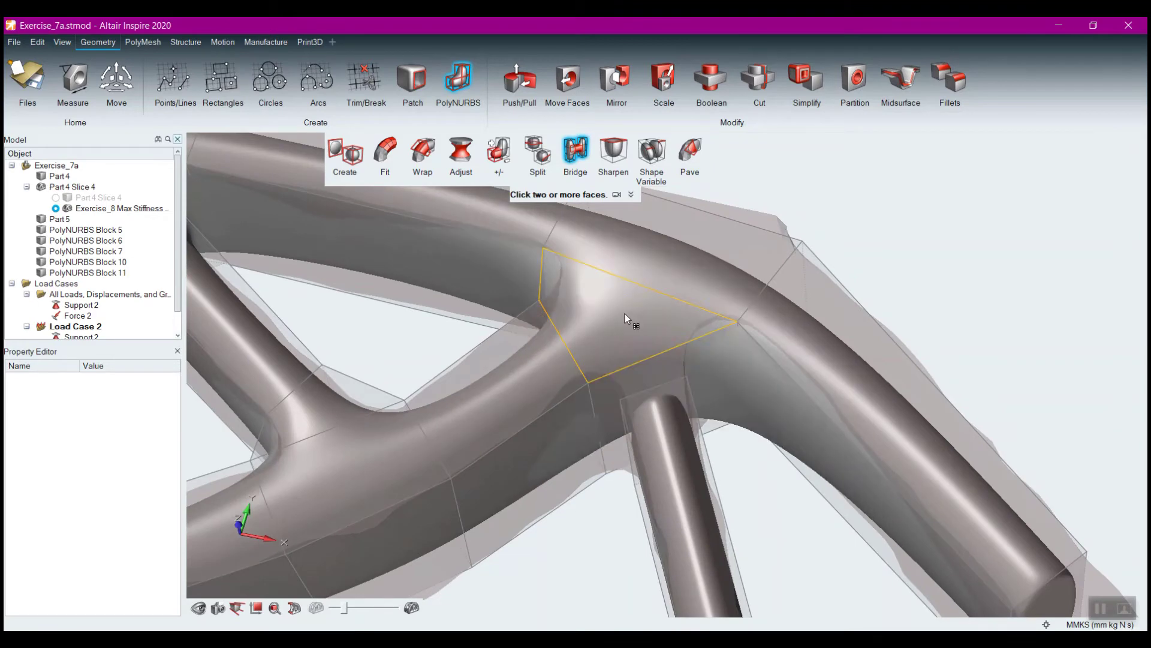
Bridge the upper end of the slender descending strut into the underside of the top joint.
right_drag(714, 415, 703, 458)
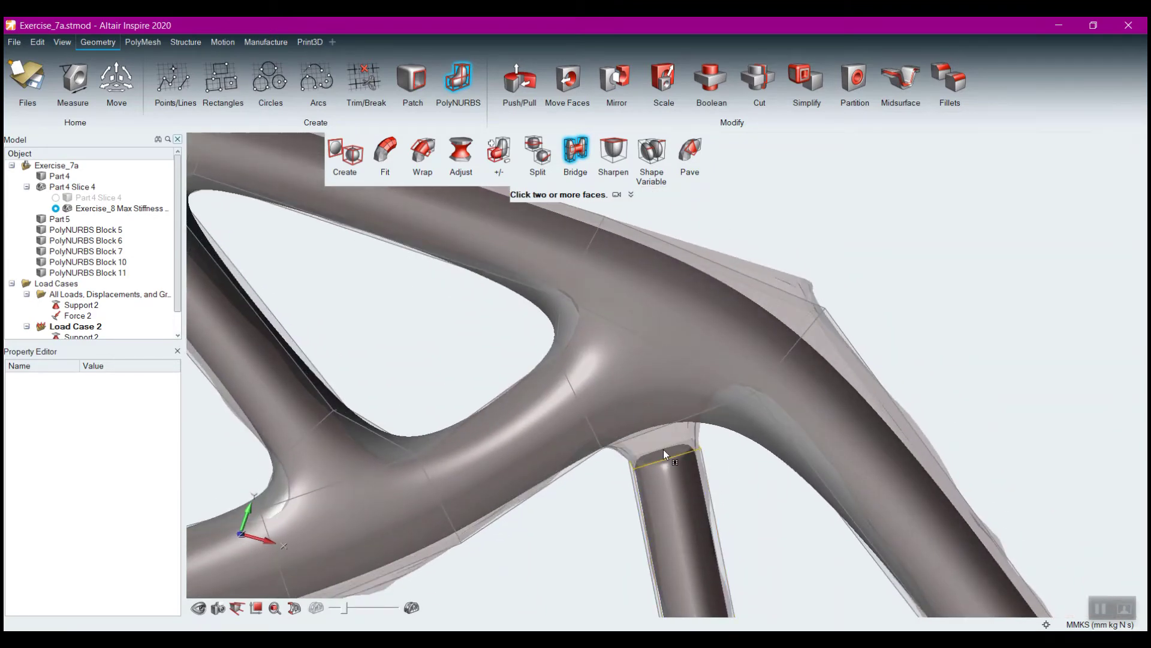
right_drag(759, 489, 683, 427)
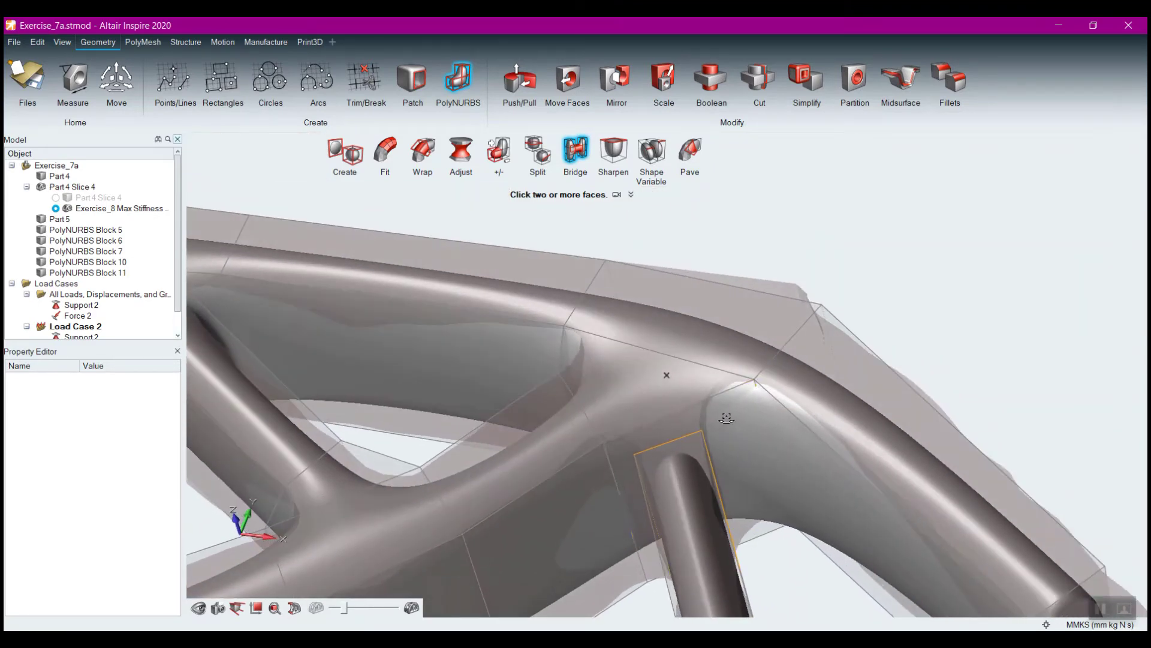
click(682, 424)
right_drag(662, 437, 695, 477)
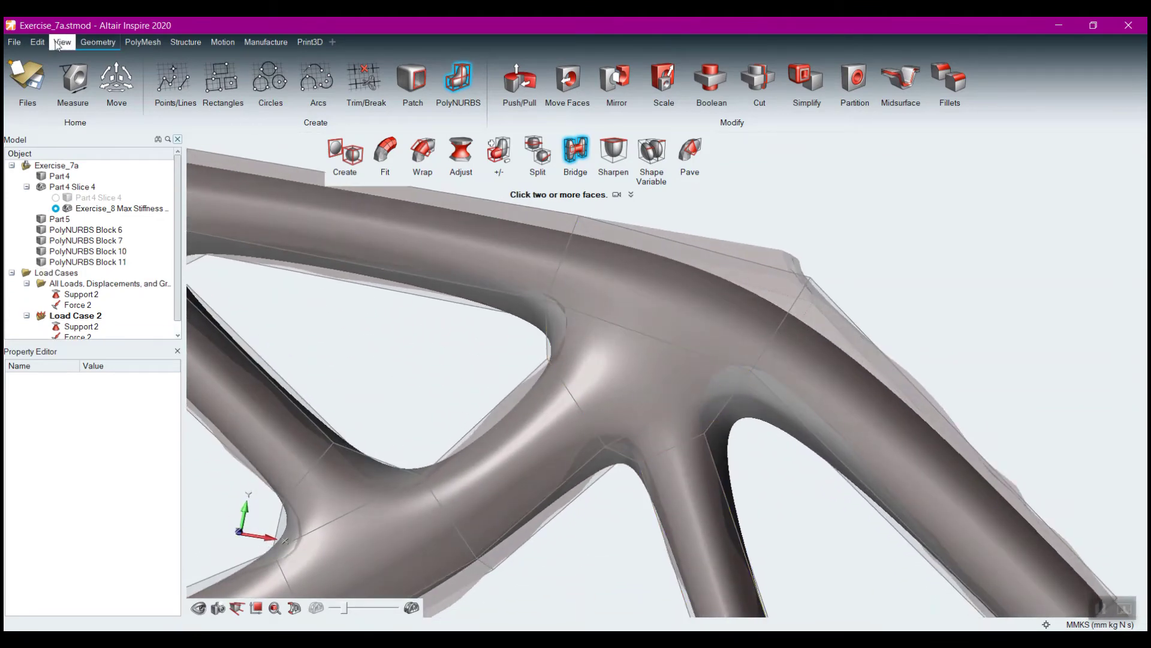
Undo the last two bridges at the top joint.
click(37, 43)
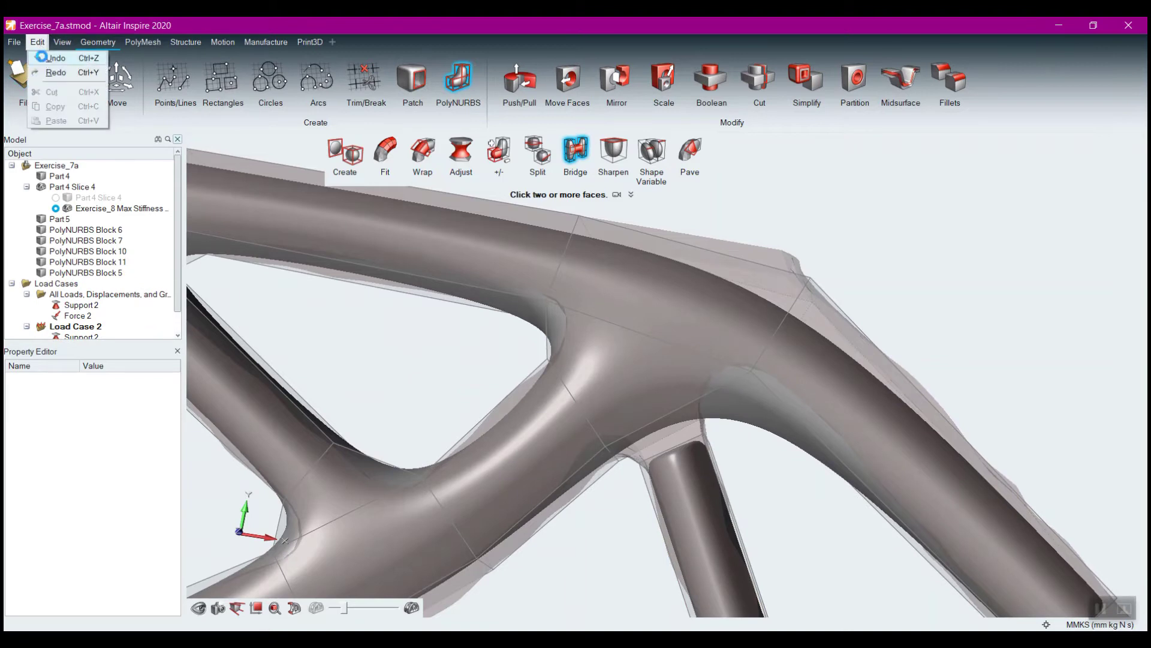
click(43, 57)
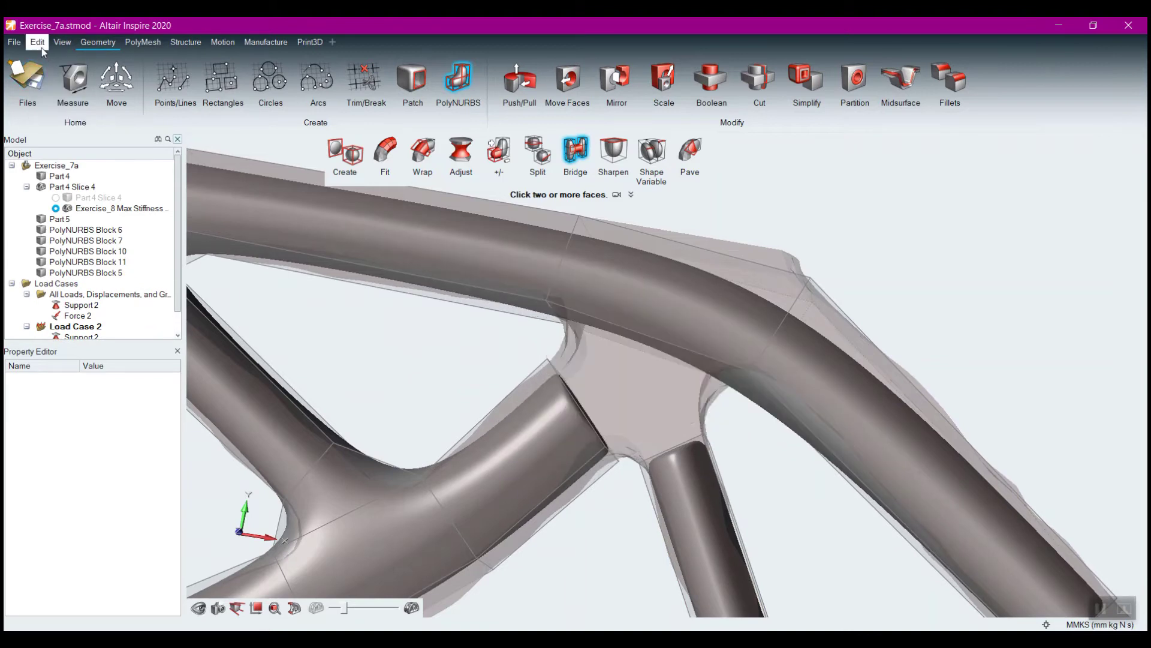
Split the underside face of the top joint's cage in two between the midpoints of its opposite long edges.
click(542, 154)
middle_drag(681, 380, 664, 346)
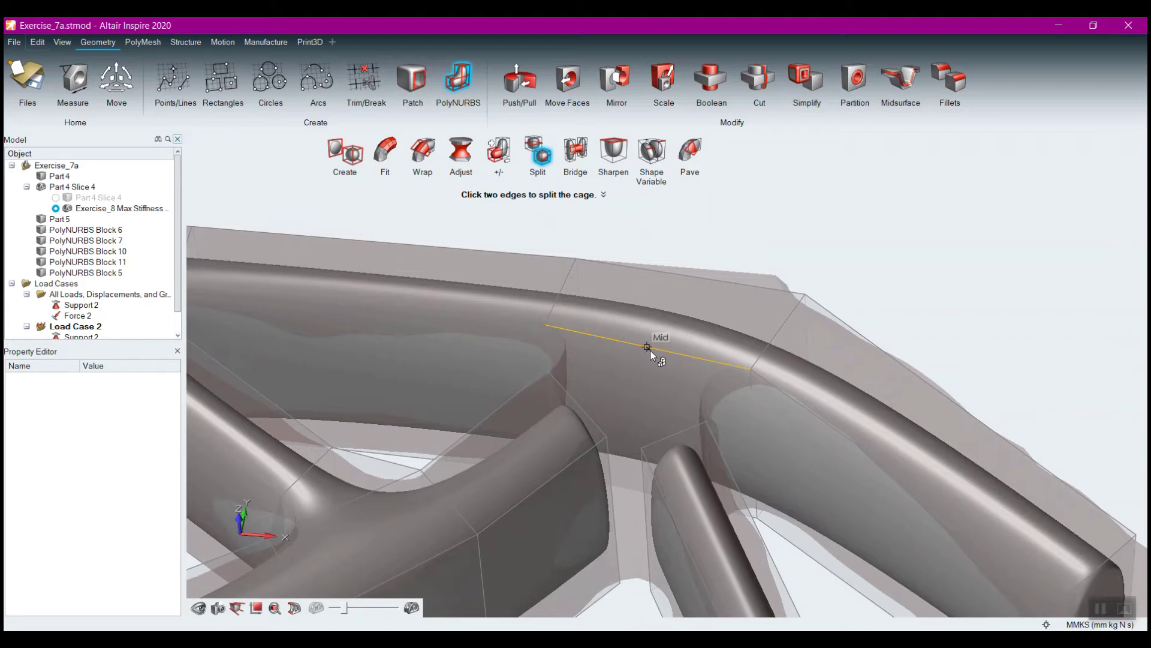
click(647, 347)
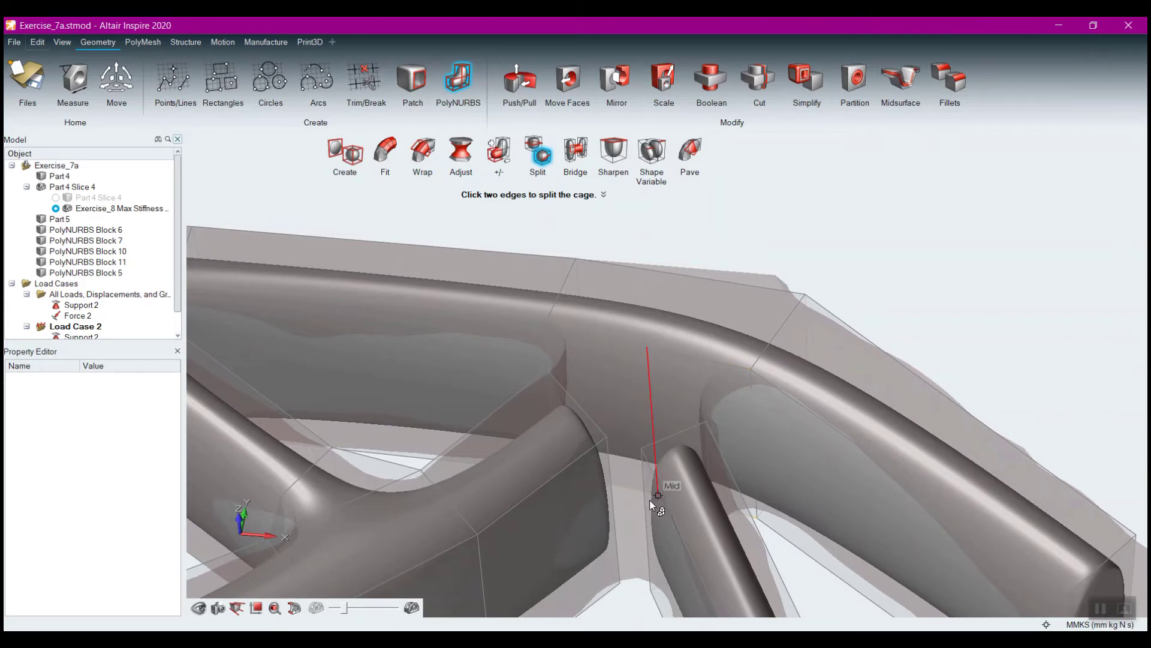
middle_drag(617, 486, 650, 507)
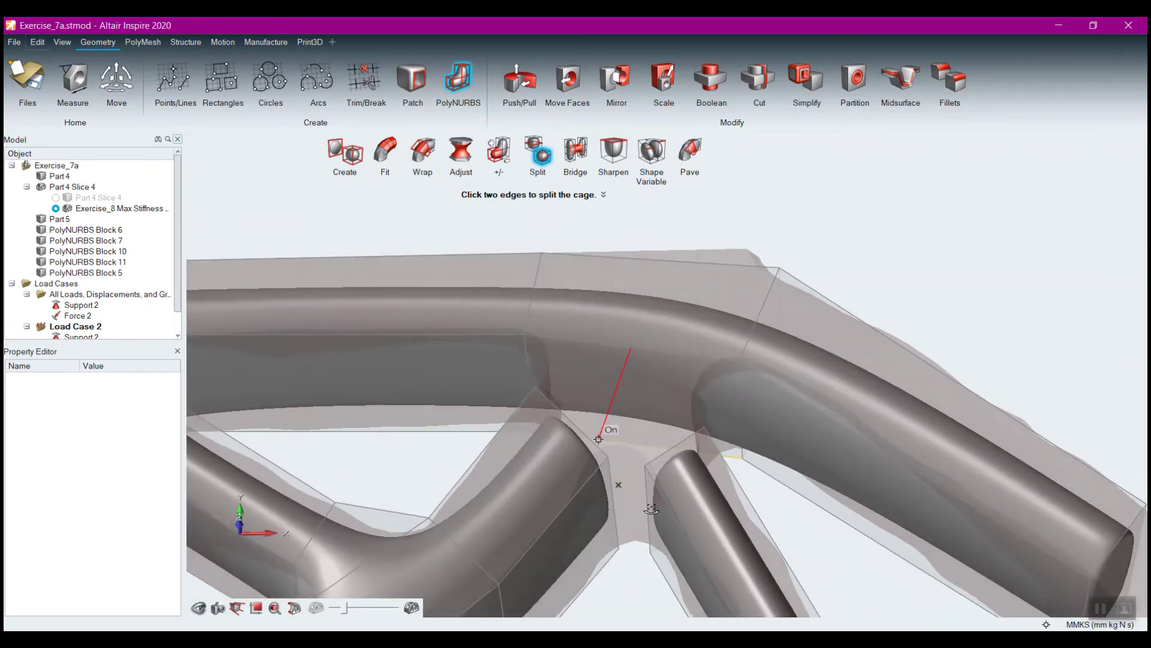
click(640, 450)
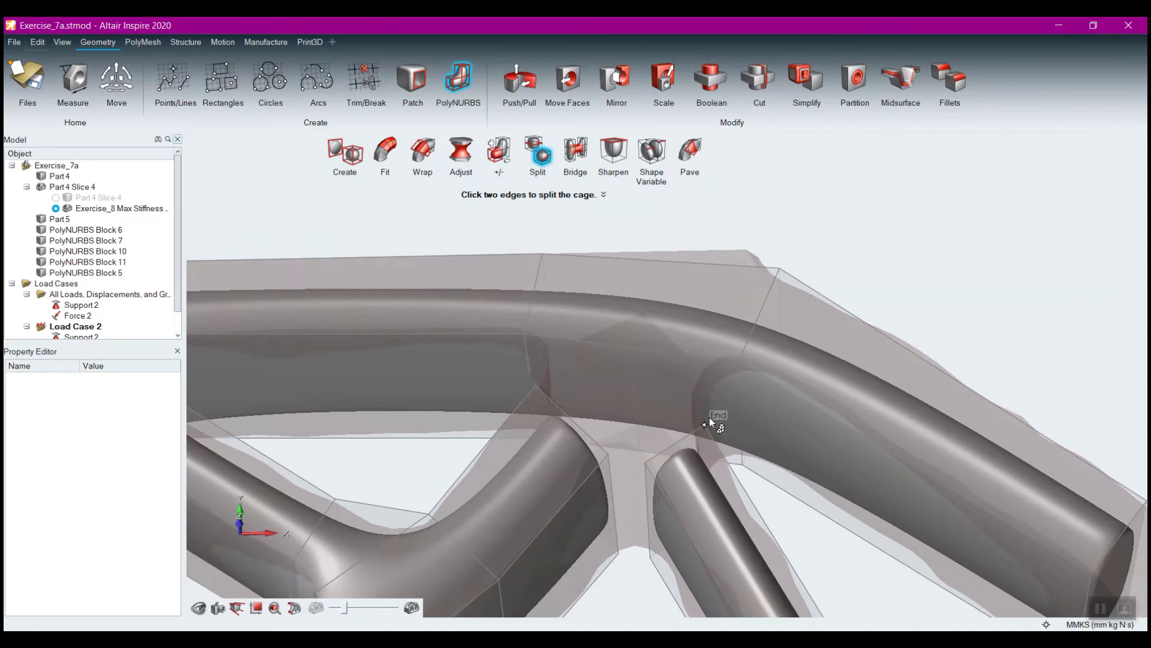
middle_drag(679, 411, 666, 410)
click(673, 409)
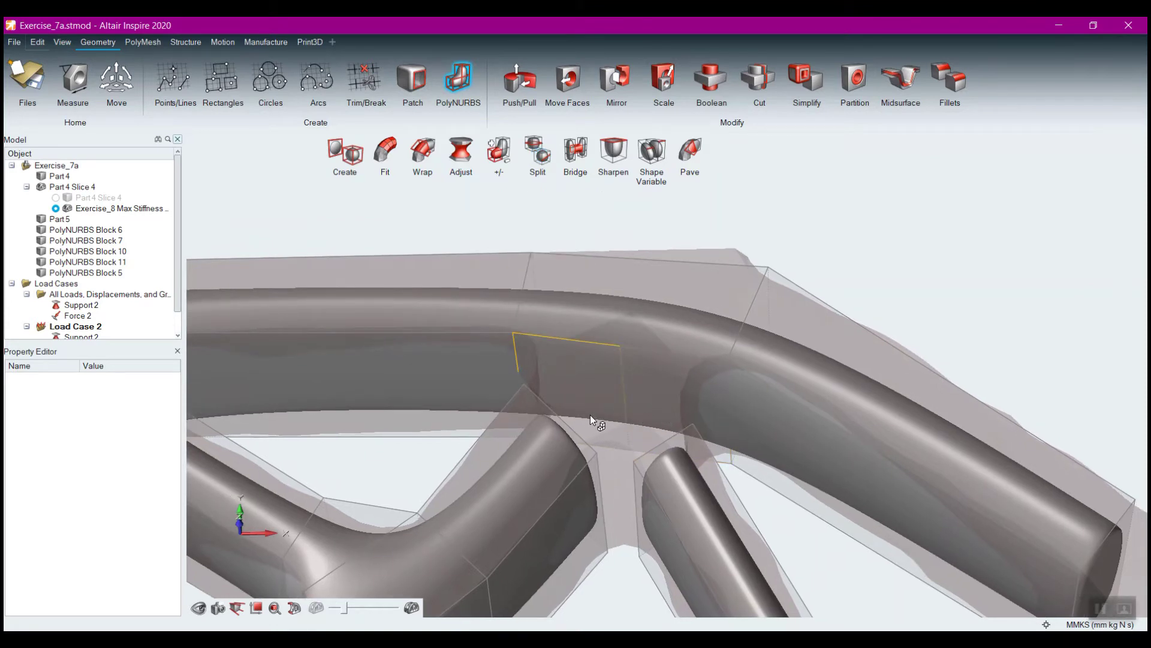
Bridge the thick diagonal and the slender descending strut to the two separate halves of the top joint's underside.
click(572, 153)
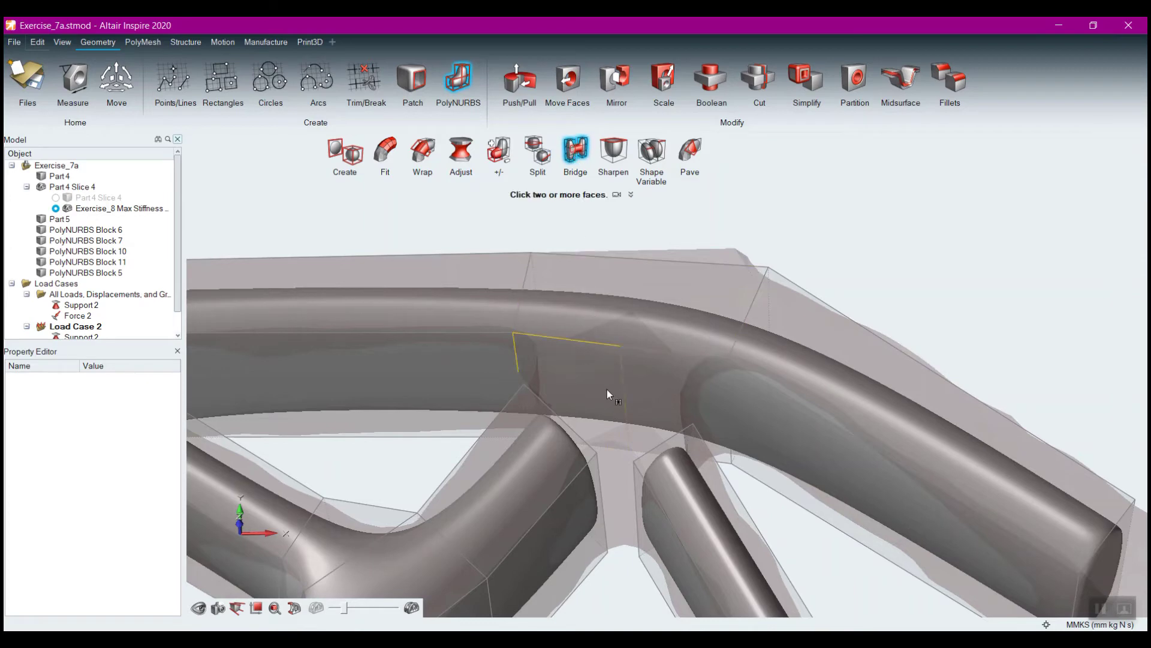
right_drag(607, 390, 772, 522)
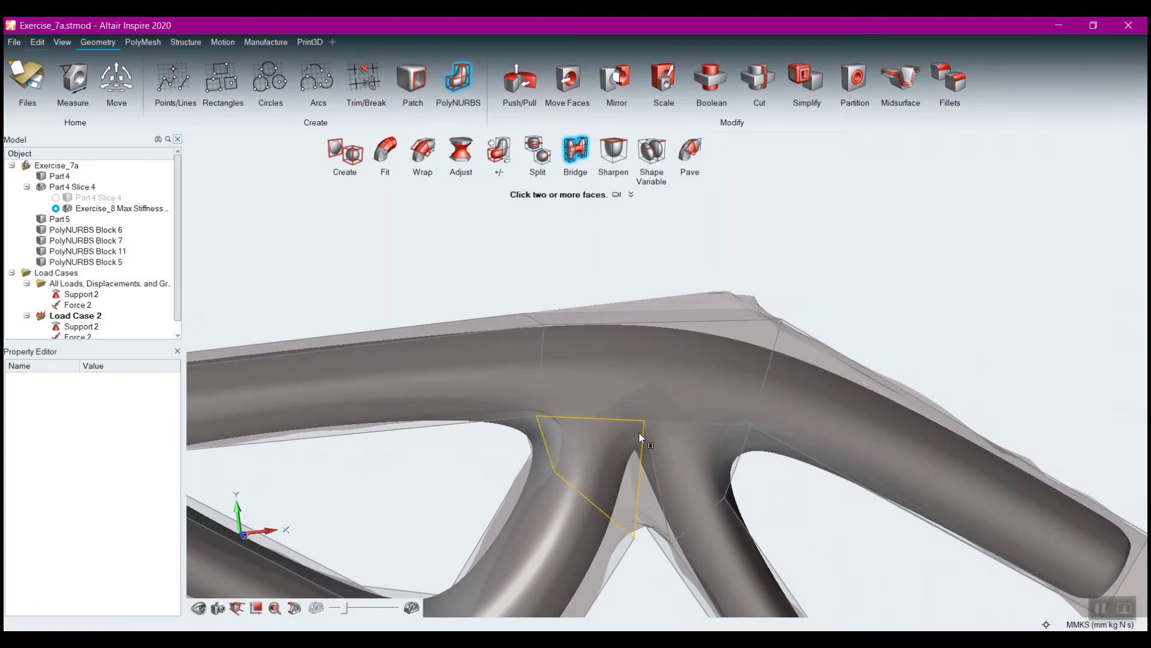
right_drag(635, 452, 650, 480)
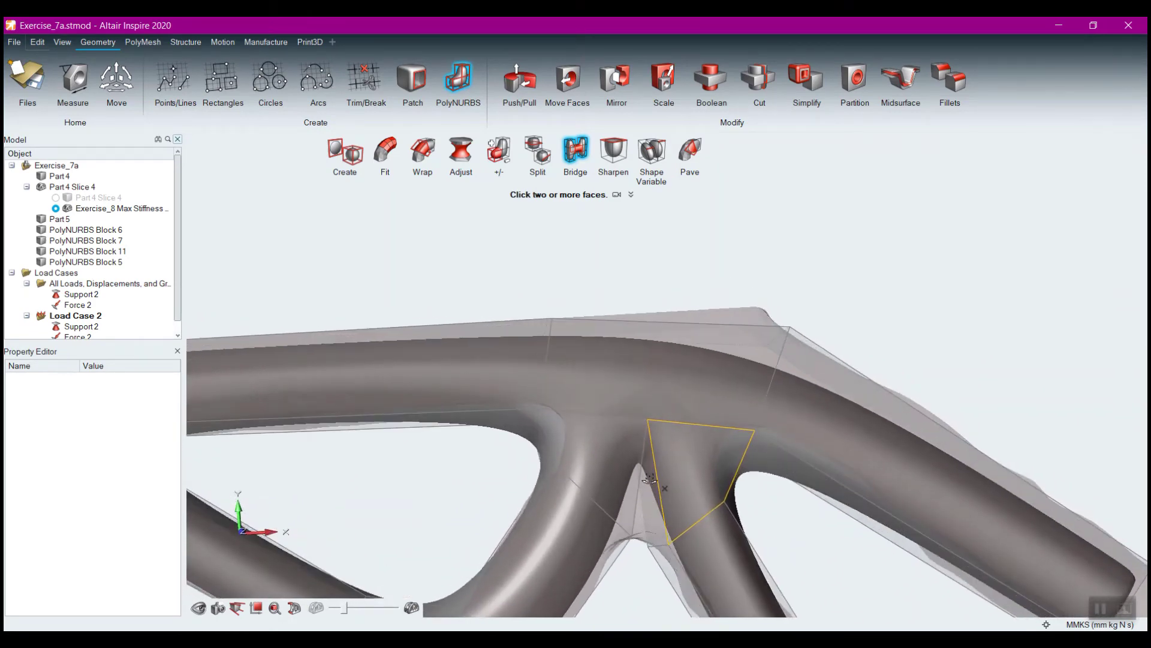
Undo the bridges of the thick diagonal and the slender strut, along with the split of the top joint's underside.
click(37, 42)
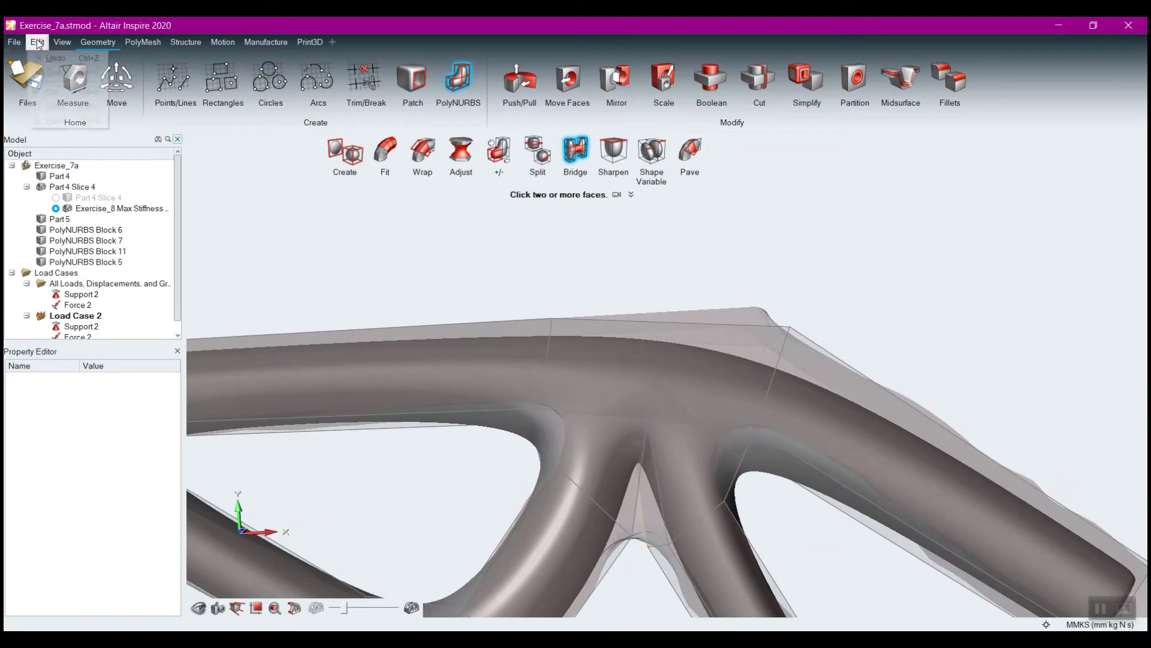
click(46, 58)
click(37, 42)
click(46, 58)
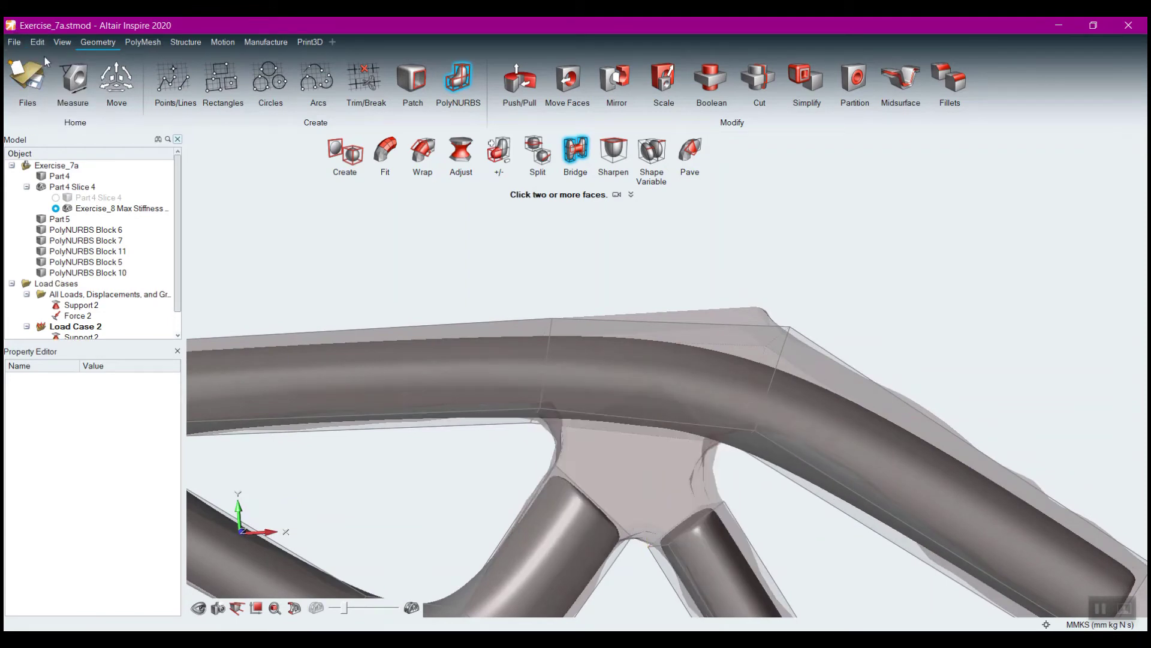
middle_drag(585, 246, 582, 226)
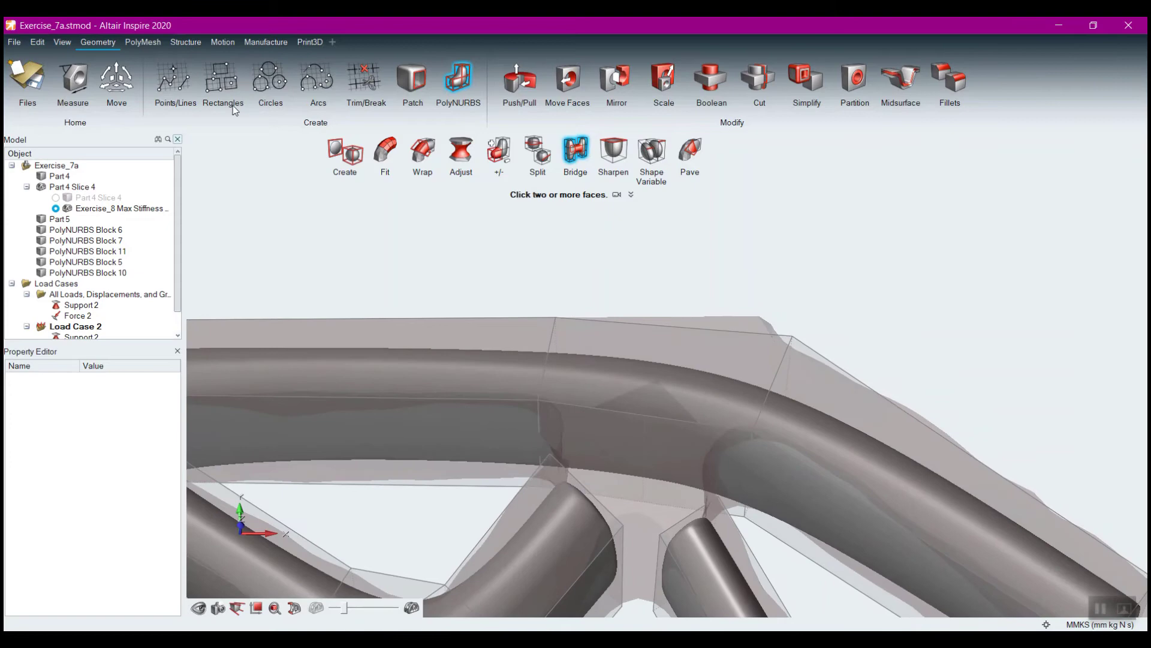
click(37, 42)
click(46, 58)
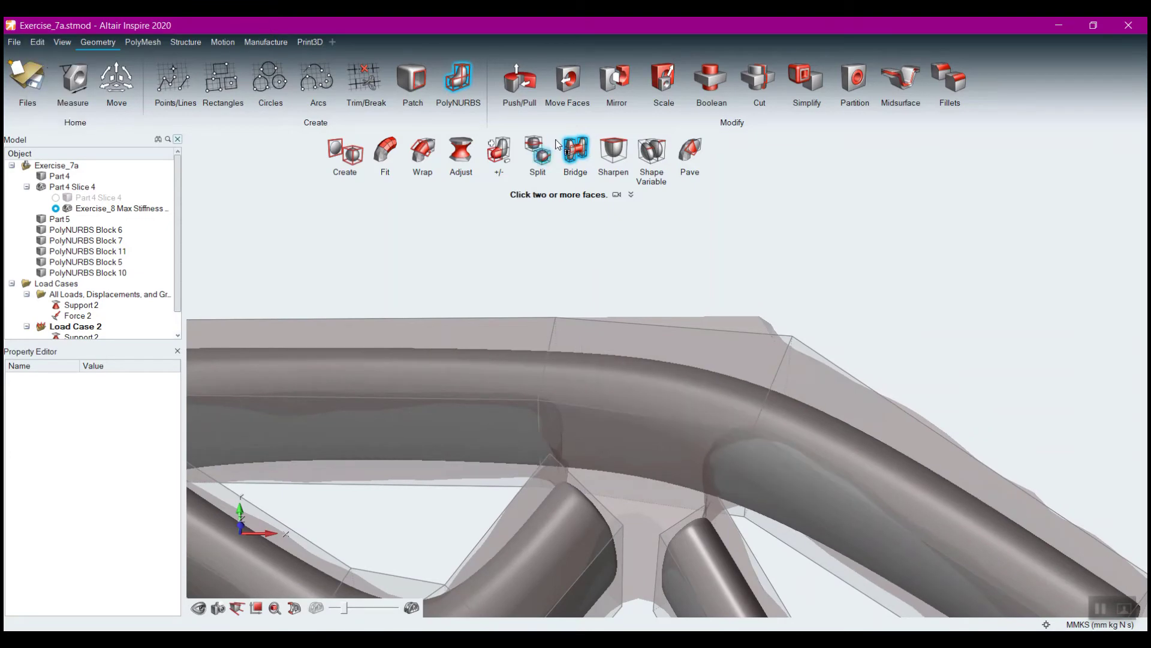
Bridge the thick diagonal to the top joint's whole underside, and the slender strut to the adjacent side face of that bridge.
middle_drag(659, 420, 684, 422)
right_drag(684, 423, 669, 499)
right_drag(729, 478, 675, 515)
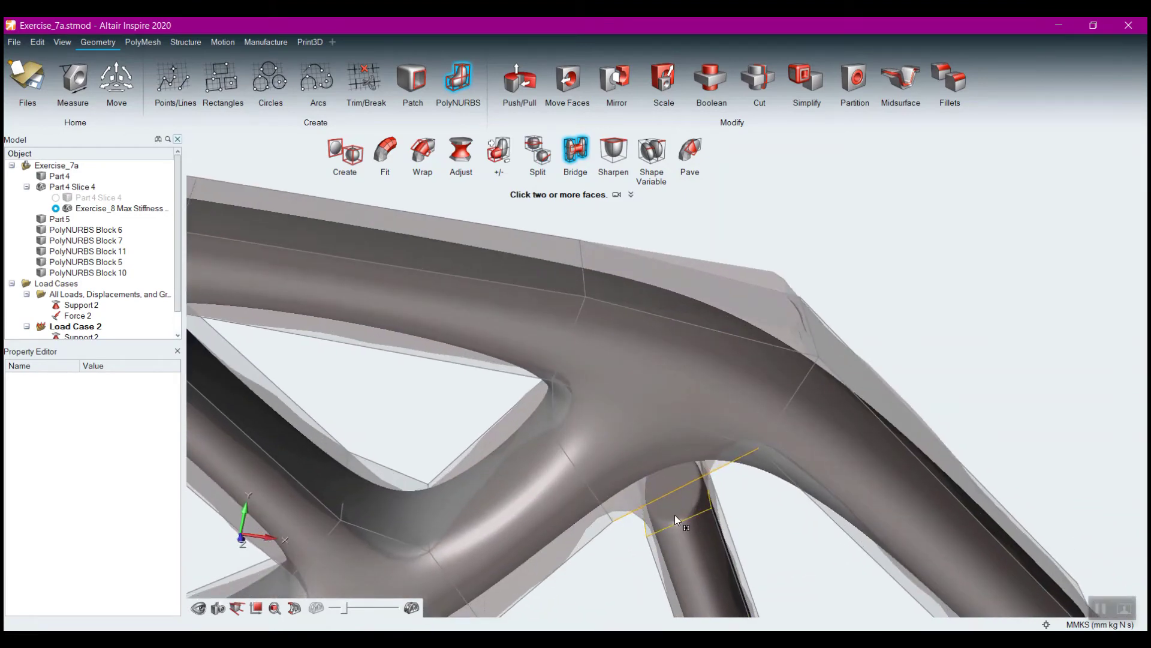
click(674, 512)
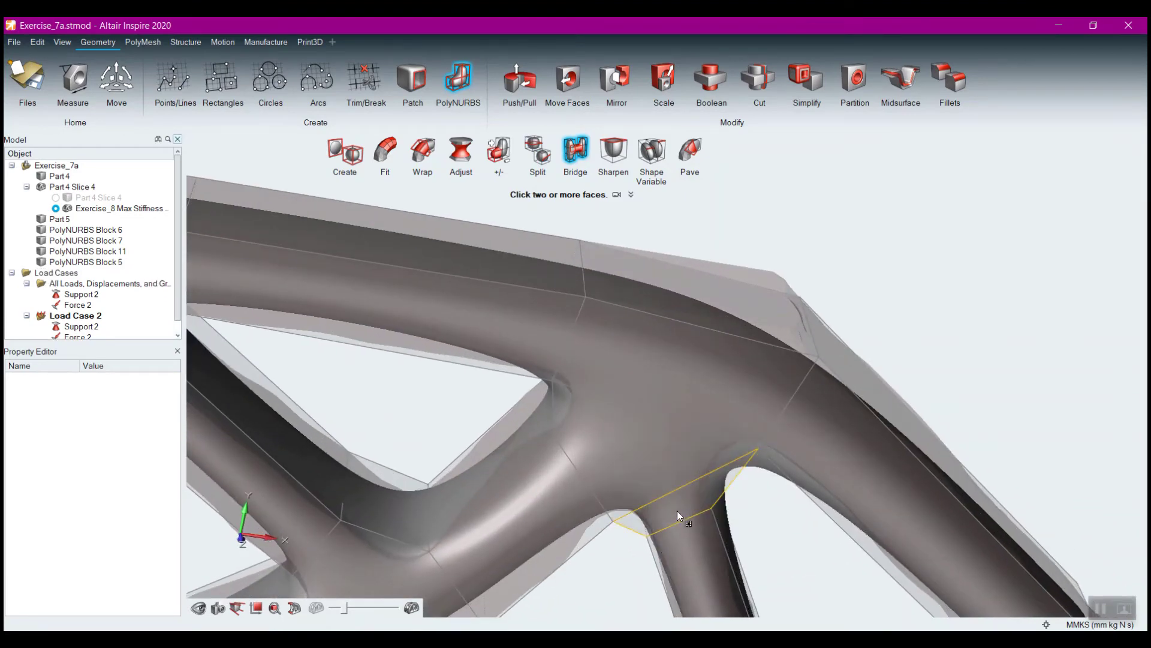
right_drag(767, 546, 768, 492)
scroll(770, 504, down, 4)
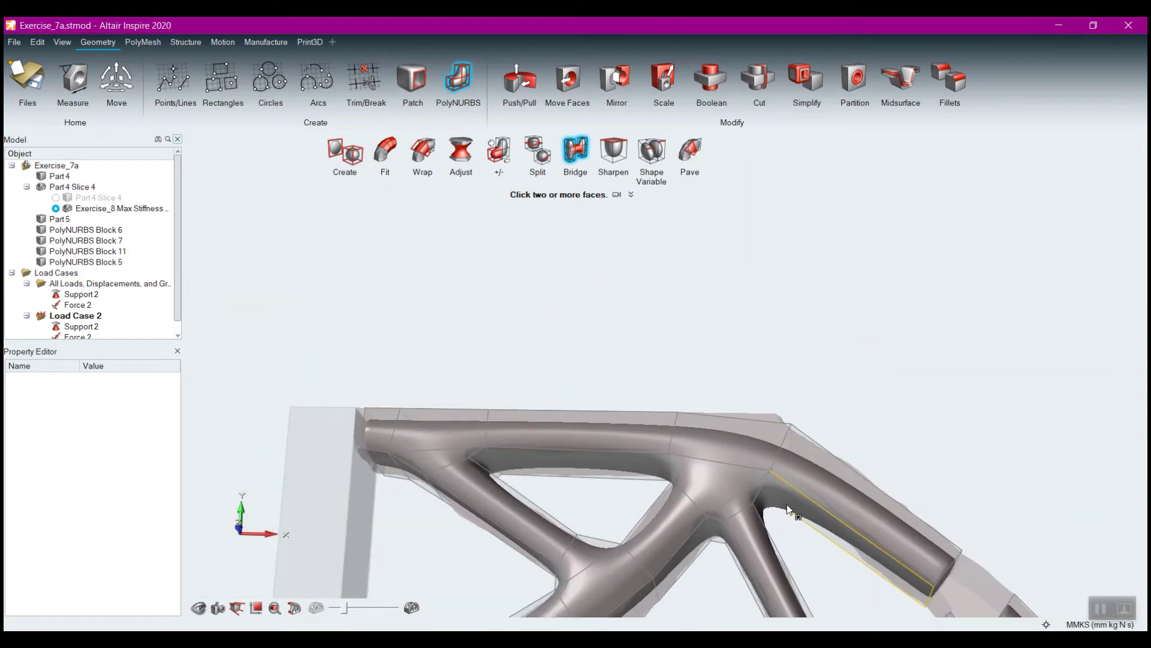
key(Escape)
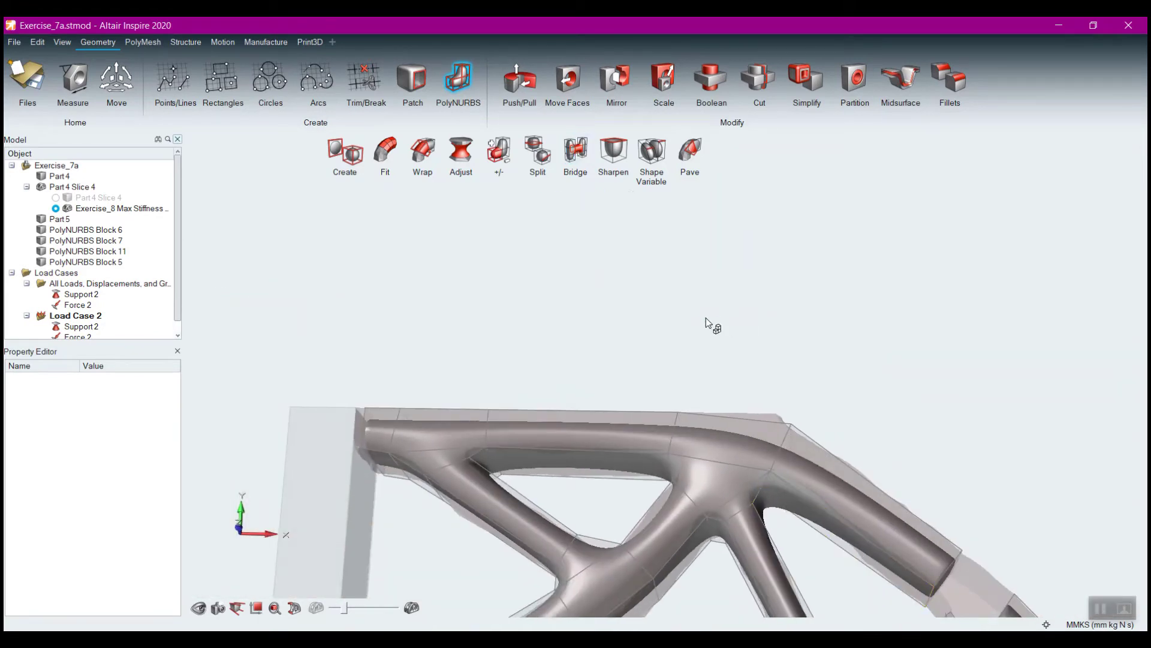
Pull the underside face of the upper beam between its two joints slightly downward.
click(564, 467)
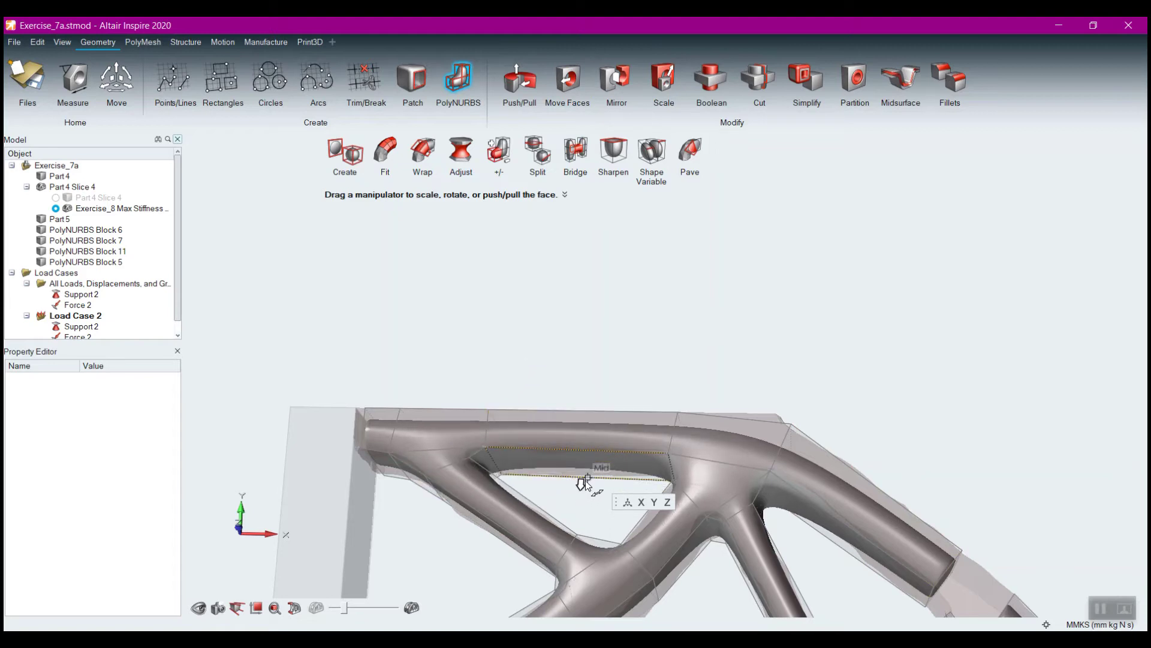
drag(588, 489, 586, 499)
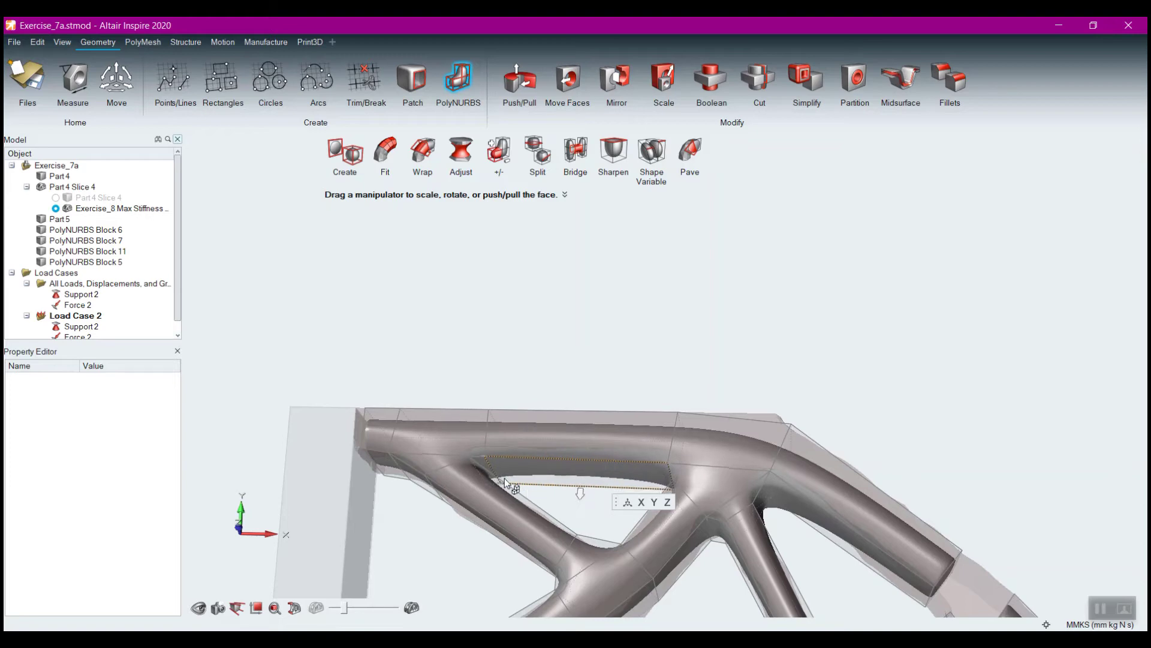
scroll(489, 461, up, 5)
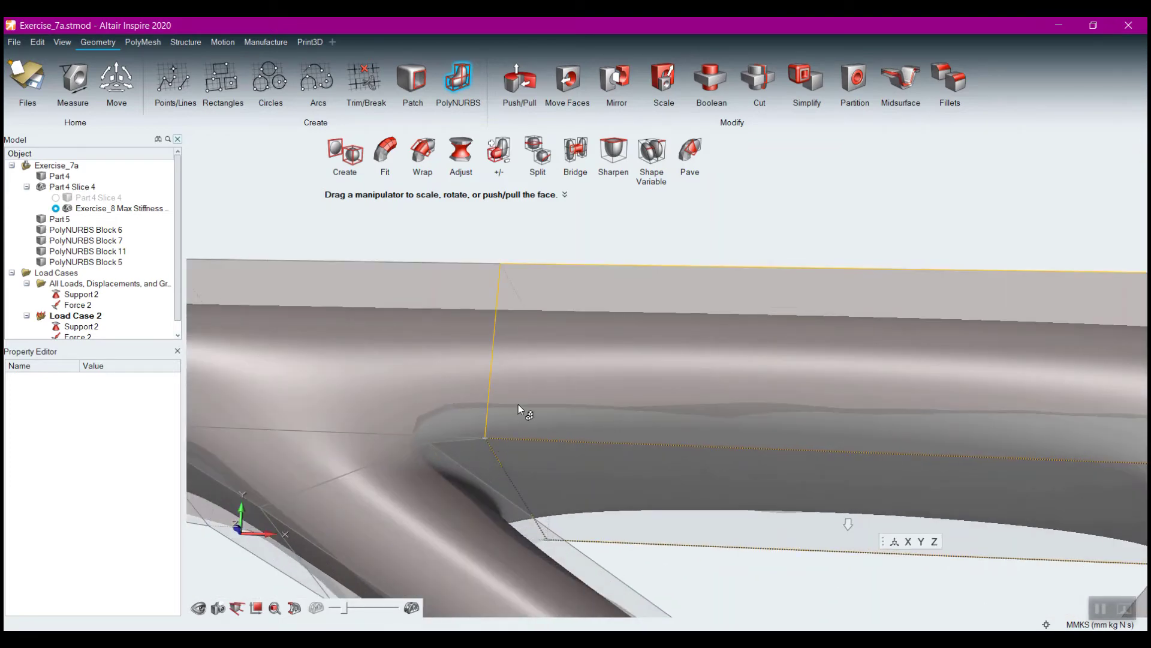
scroll(518, 405, down, 5)
middle_drag(380, 293, 466, 317)
right_drag(466, 317, 441, 328)
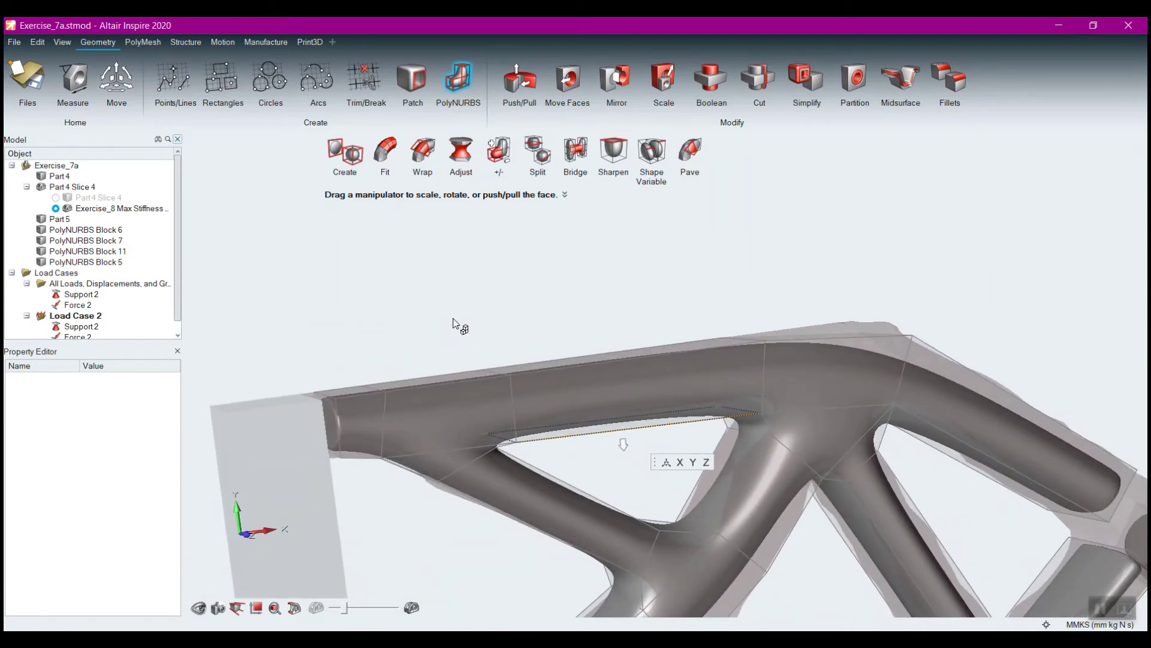
Select all cage edges of the PolyNURBS struts with Sharpen, try None and Low sharpening, and apply Medium.
click(615, 153)
mouse_move(647, 332)
right_down()
mouse_move(540, 272)
mouse_move(512, 239)
mouse_move(578, 266)
right_up()
mouse_move(677, 276)
right_down()
mouse_move(656, 364)
mouse_move(696, 344)
right_up()
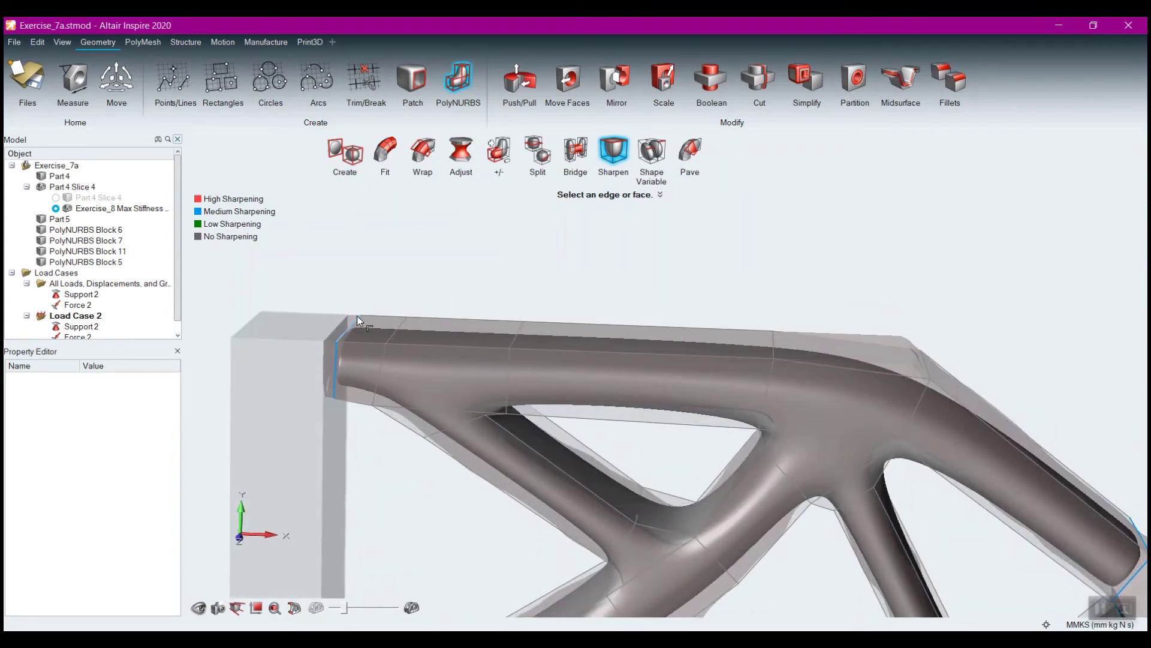
scroll(423, 342, down, 4)
drag(347, 305, 852, 593)
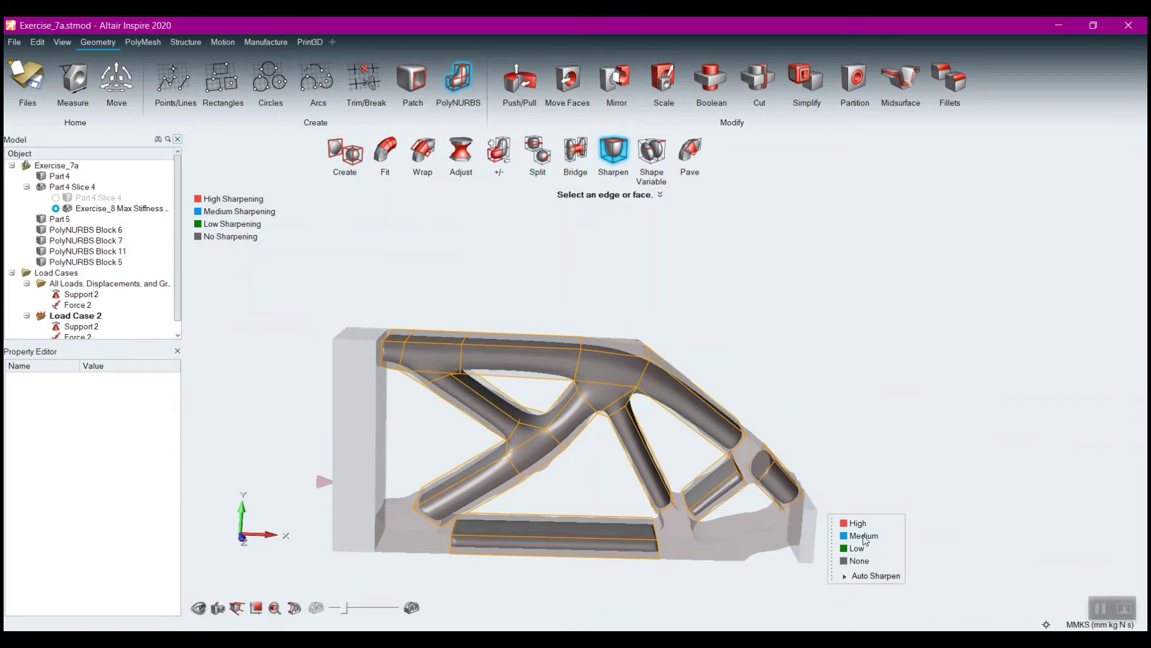
click(860, 562)
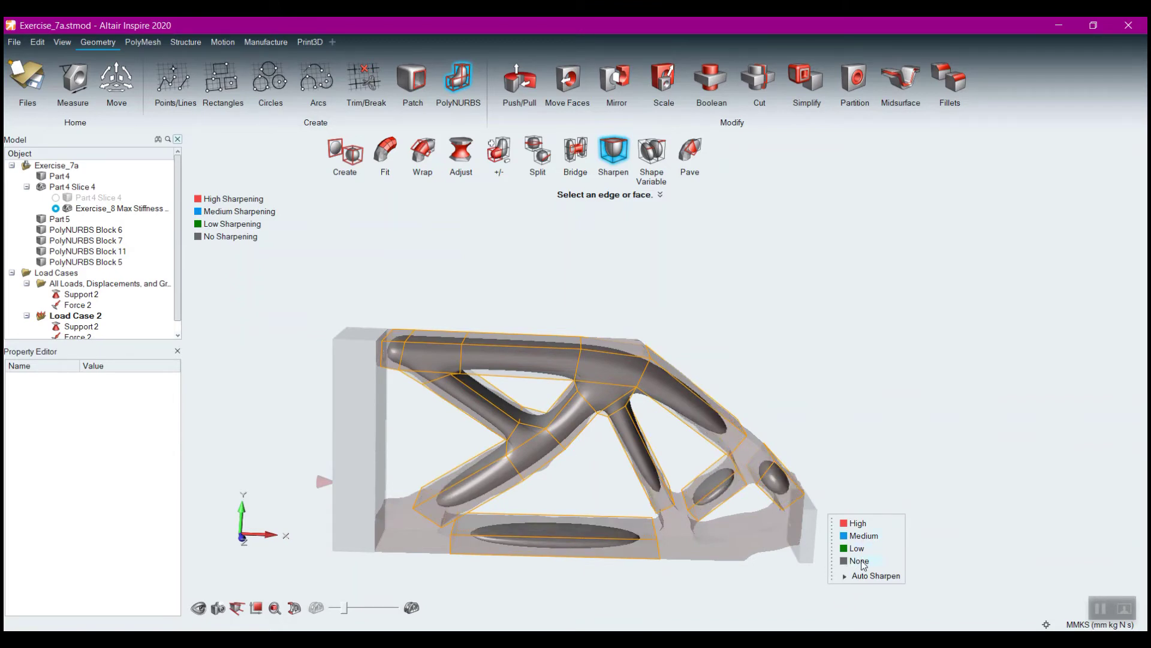
click(857, 550)
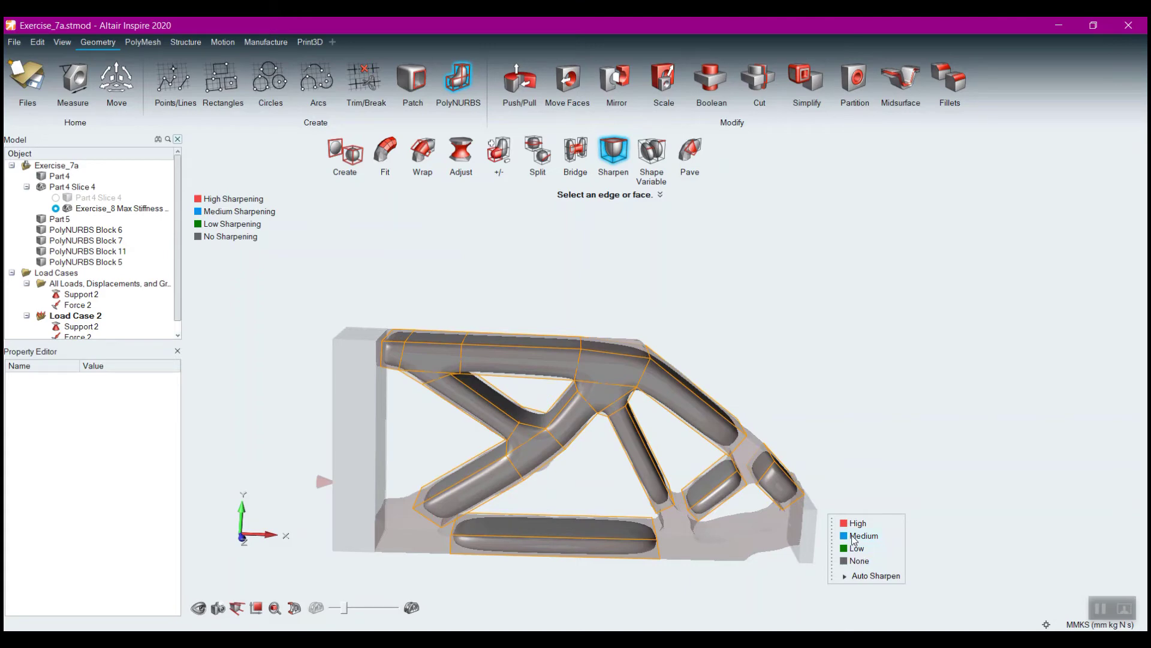
click(854, 537)
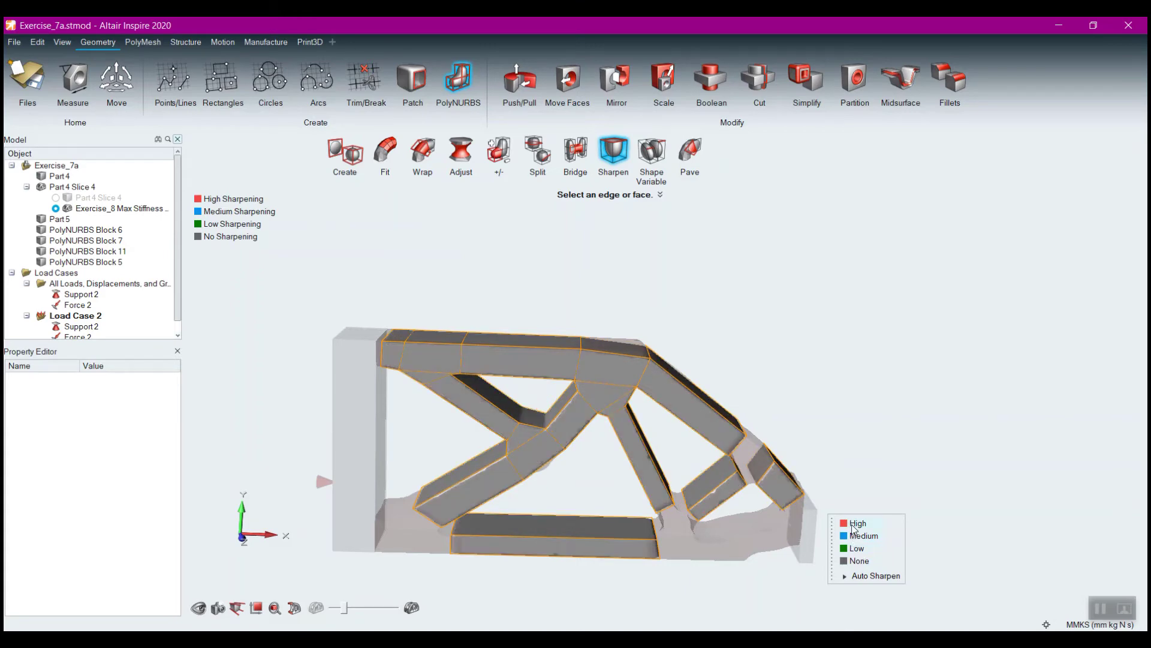
Try High, Low, Medium and again Low sharpening on the selected cage edges.
scroll(771, 511, up, 5)
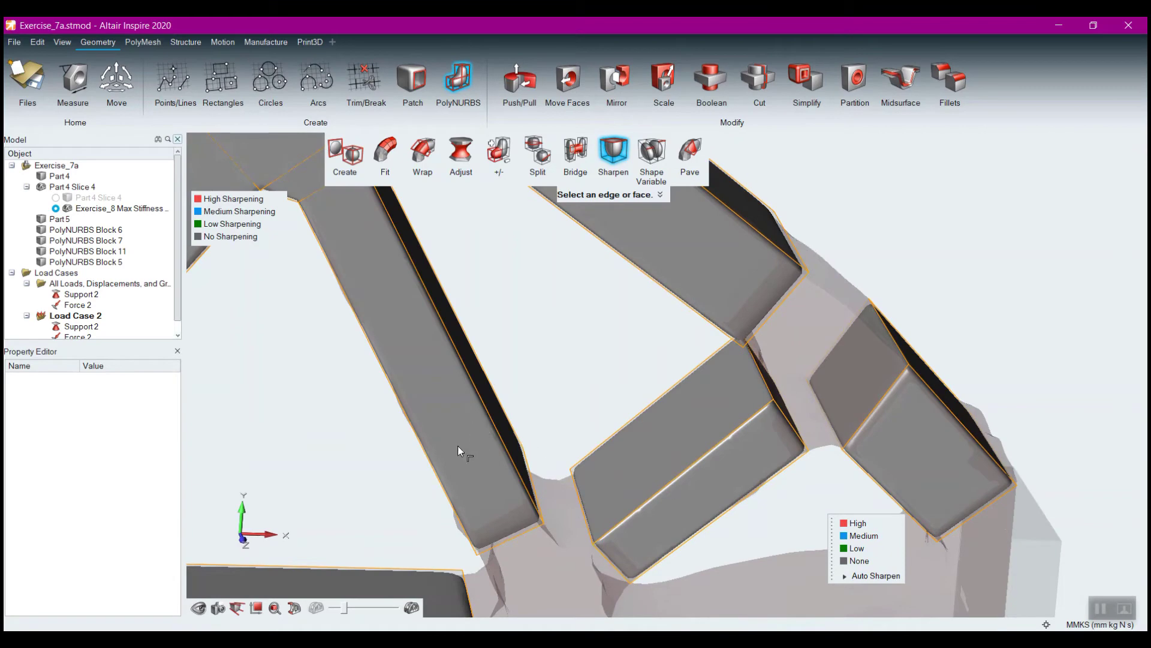
click(857, 525)
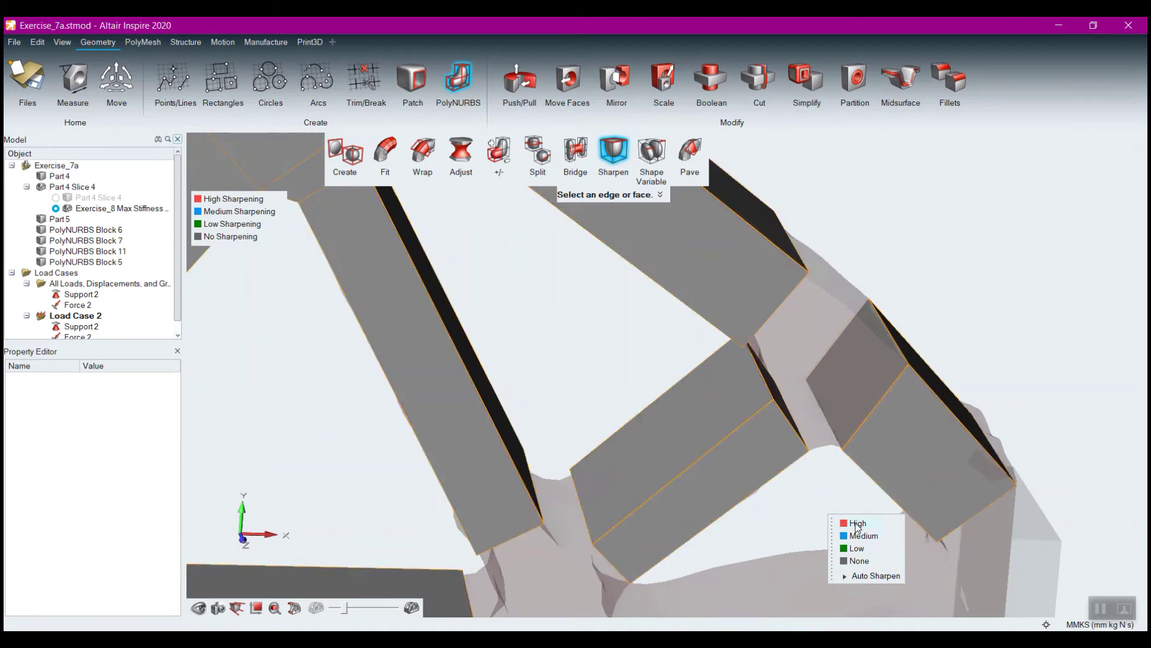
mouse_move(928, 463)
right_down()
mouse_move(776, 403)
mouse_move(791, 390)
mouse_move(831, 429)
right_up()
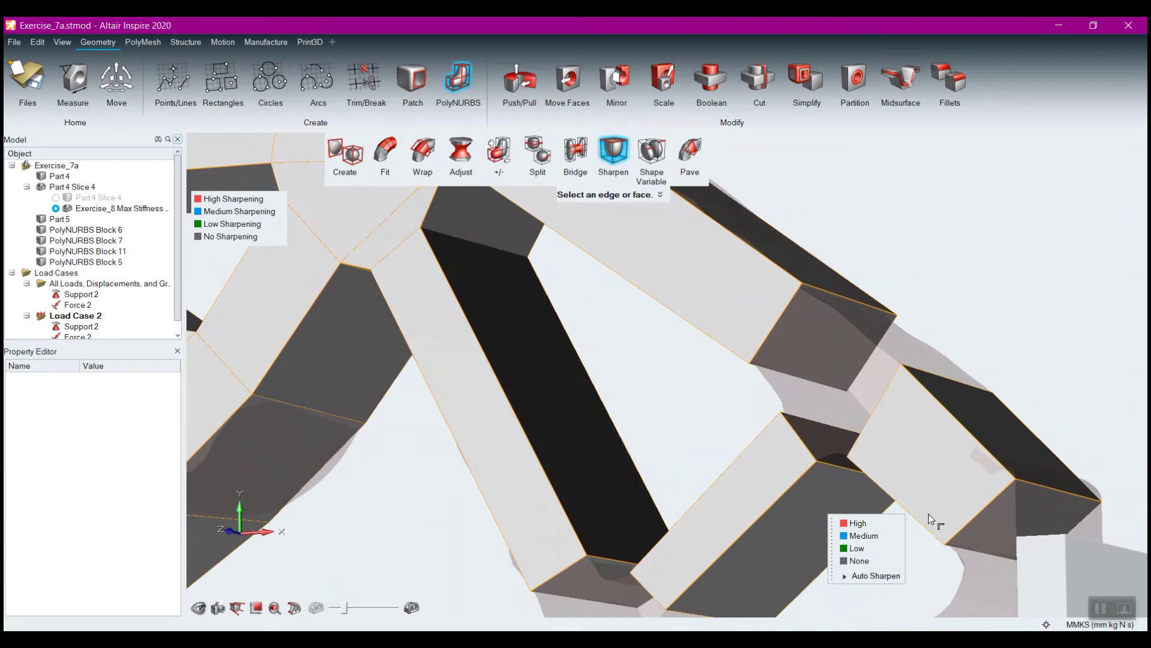
click(857, 548)
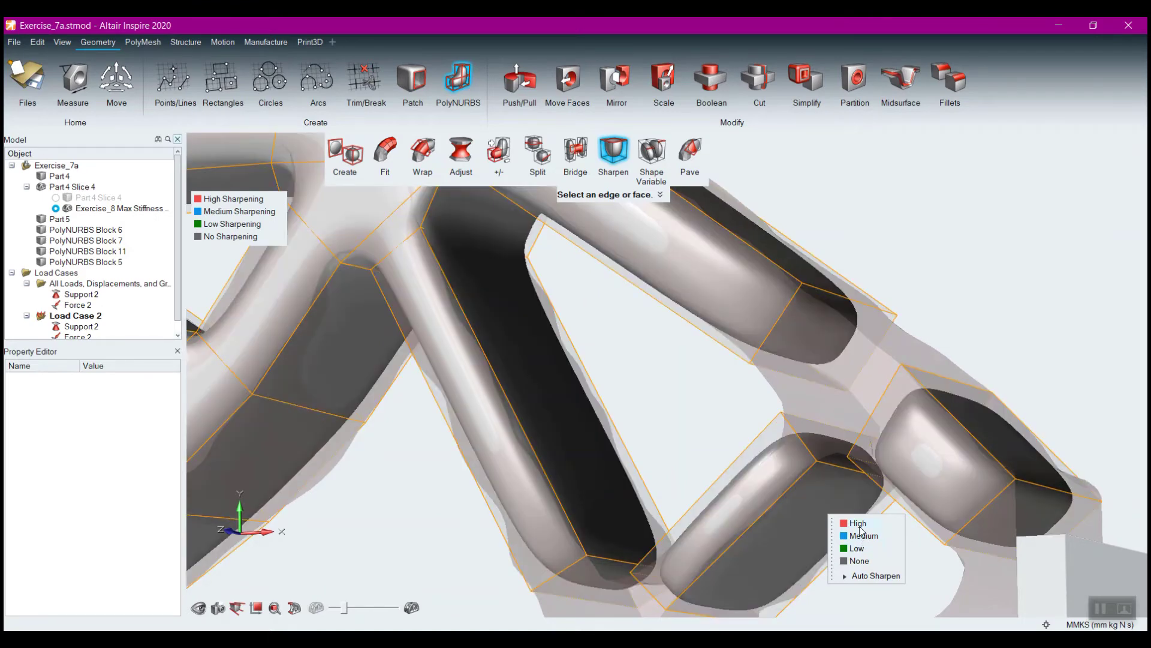
click(864, 540)
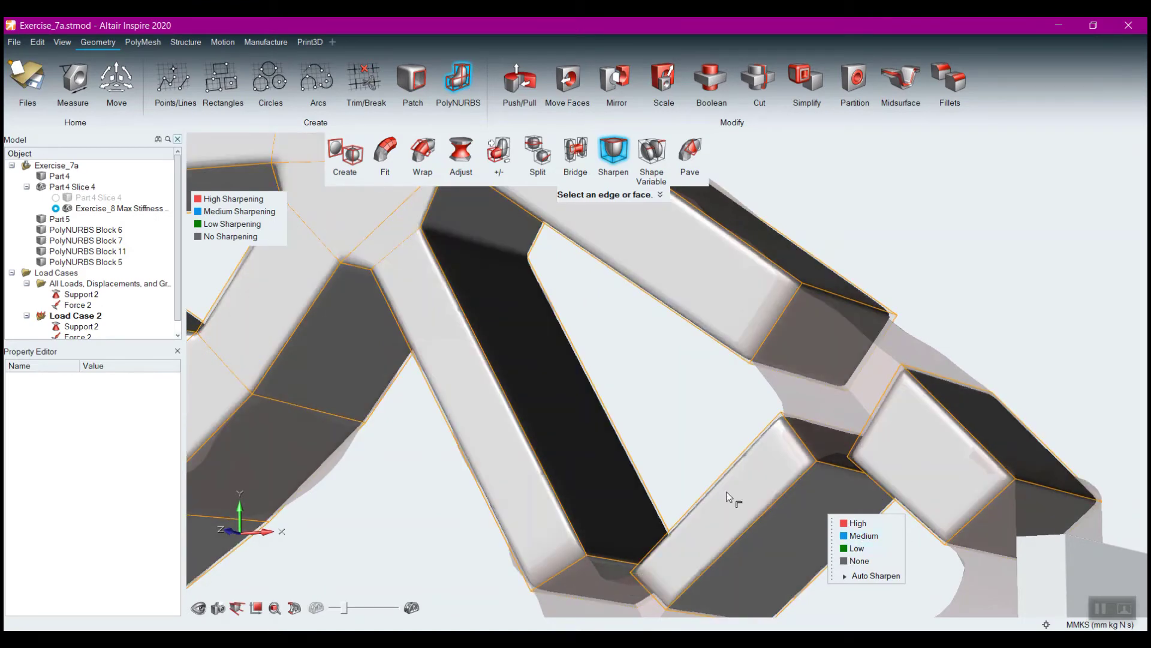
scroll(598, 435, down, 5)
right_drag(474, 354, 565, 378)
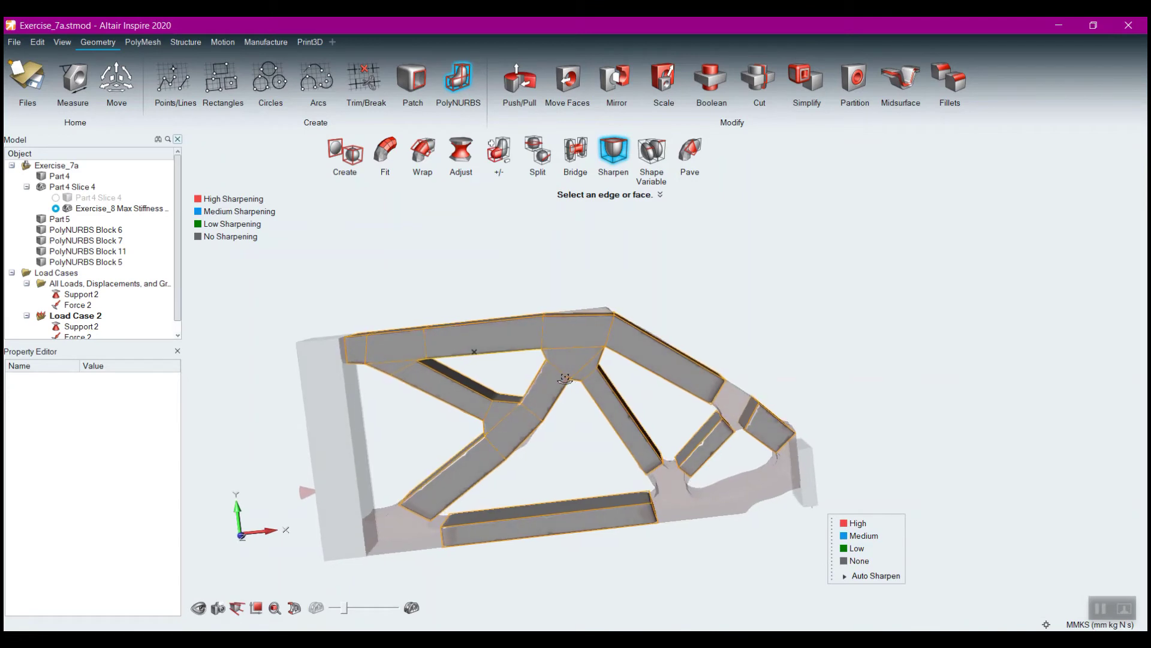
click(865, 549)
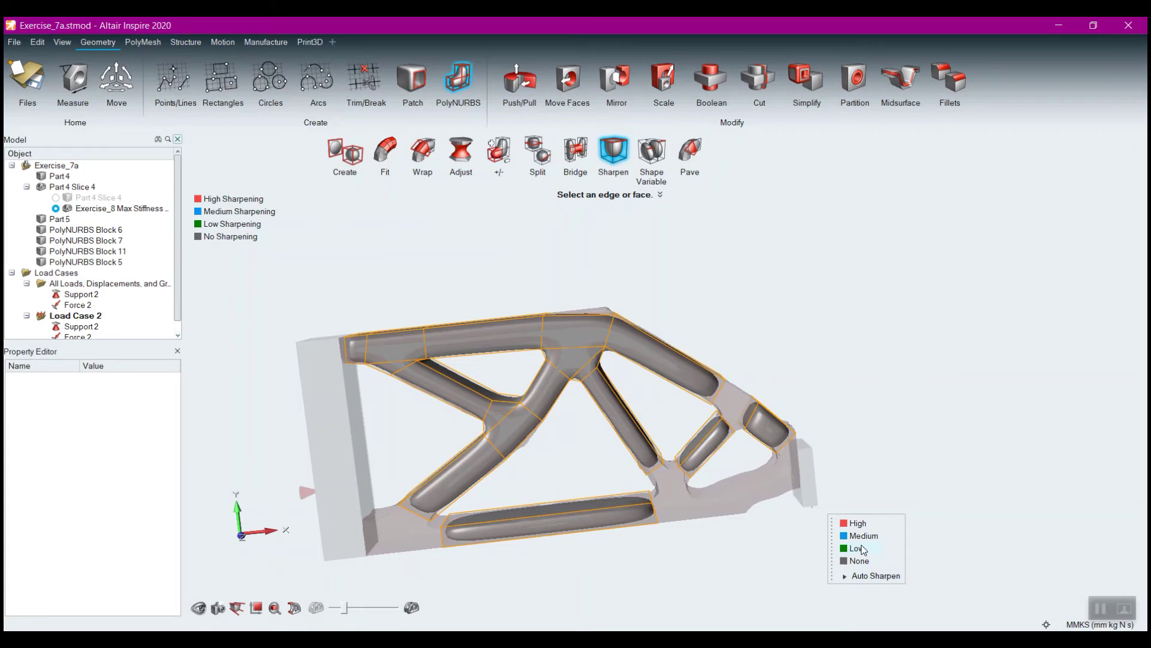
Apply Medium sharpening to all selected cage edges and leave the Sharpen tool.
click(846, 521)
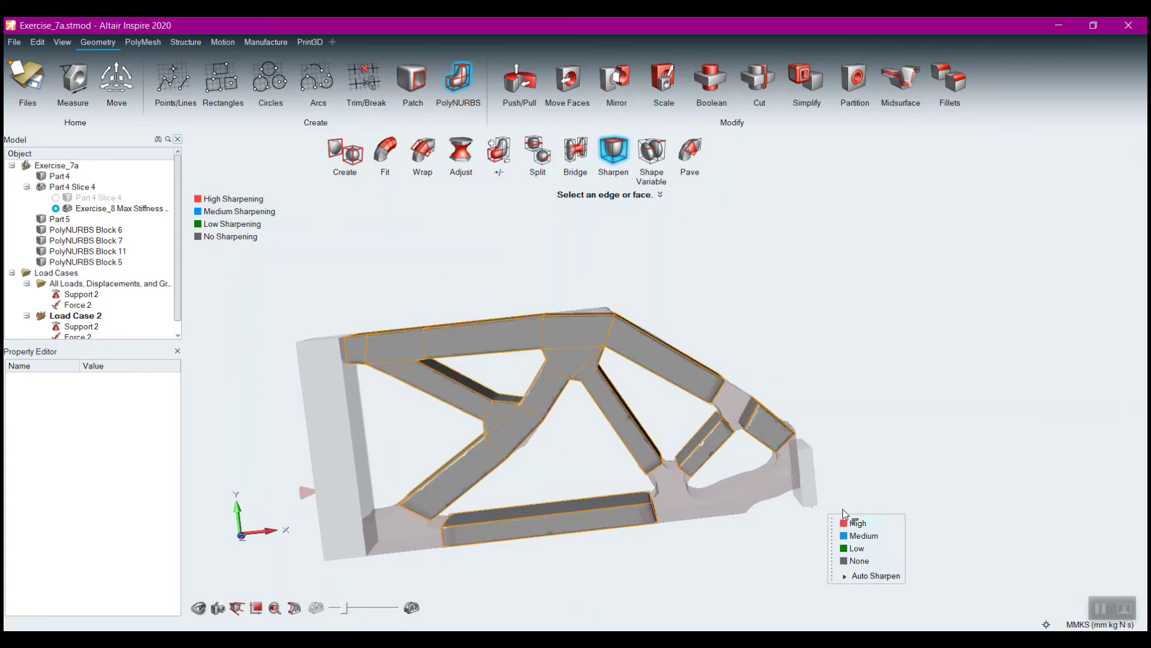
middle_drag(373, 247, 325, 264)
scroll(370, 301, up, 5)
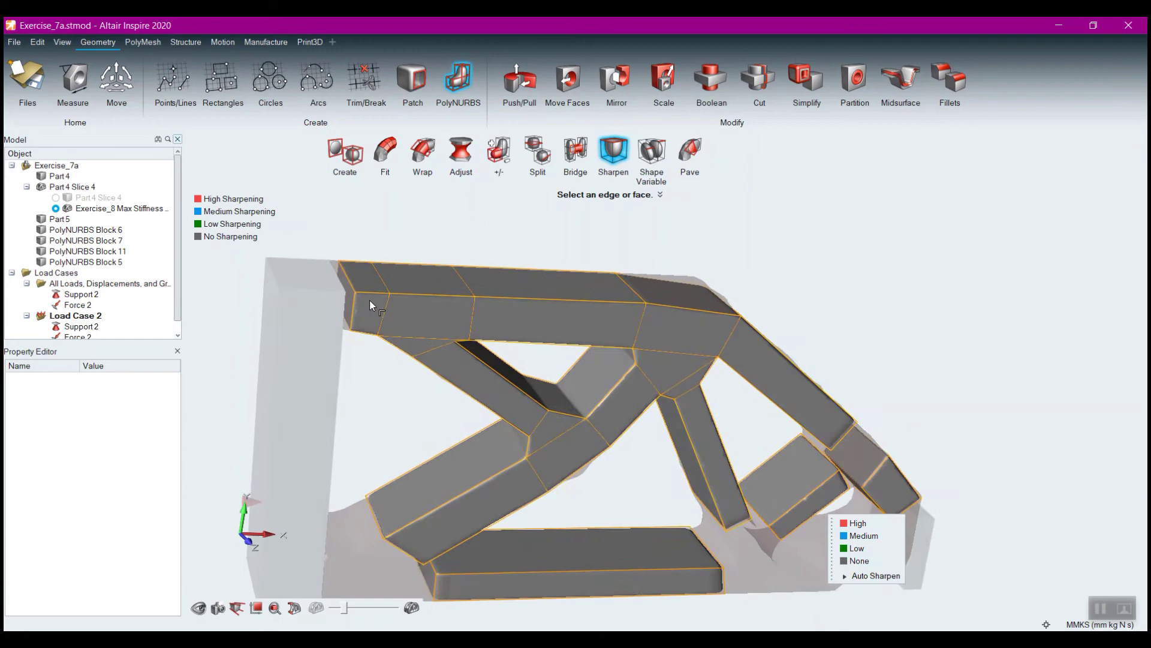
scroll(365, 320, up, 1)
right_click(380, 444)
Pull the end face of the upper beam outward until it reaches into the wall-side support block.
middle_drag(408, 449, 347, 424)
right_drag(346, 424, 465, 442)
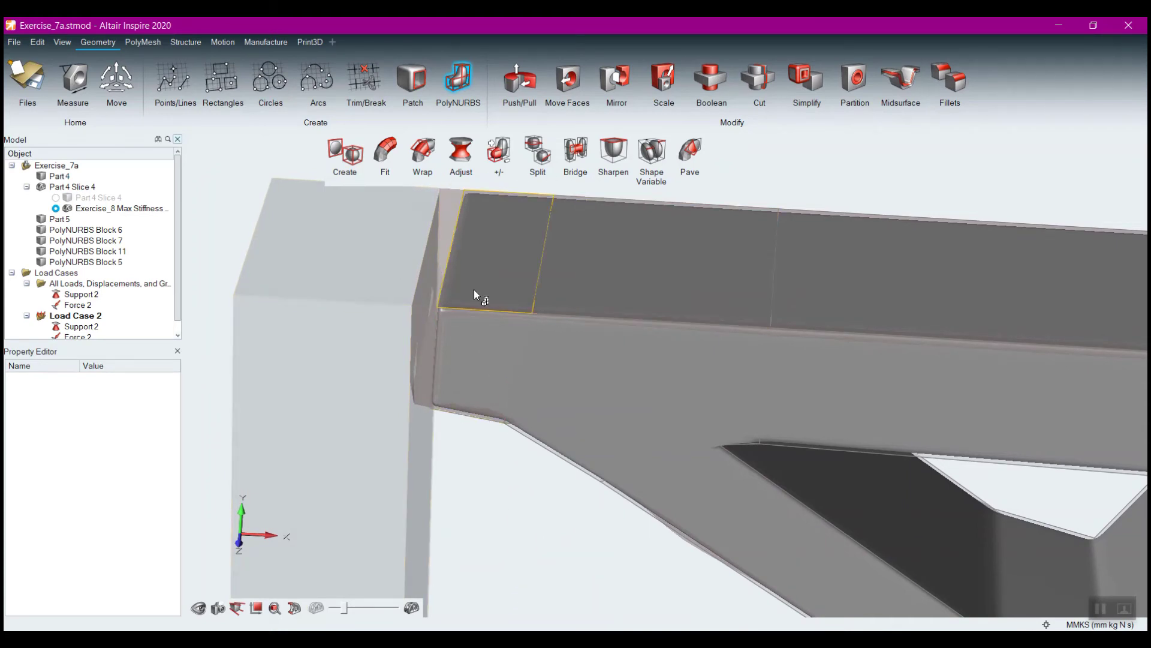
middle_drag(447, 389, 499, 366)
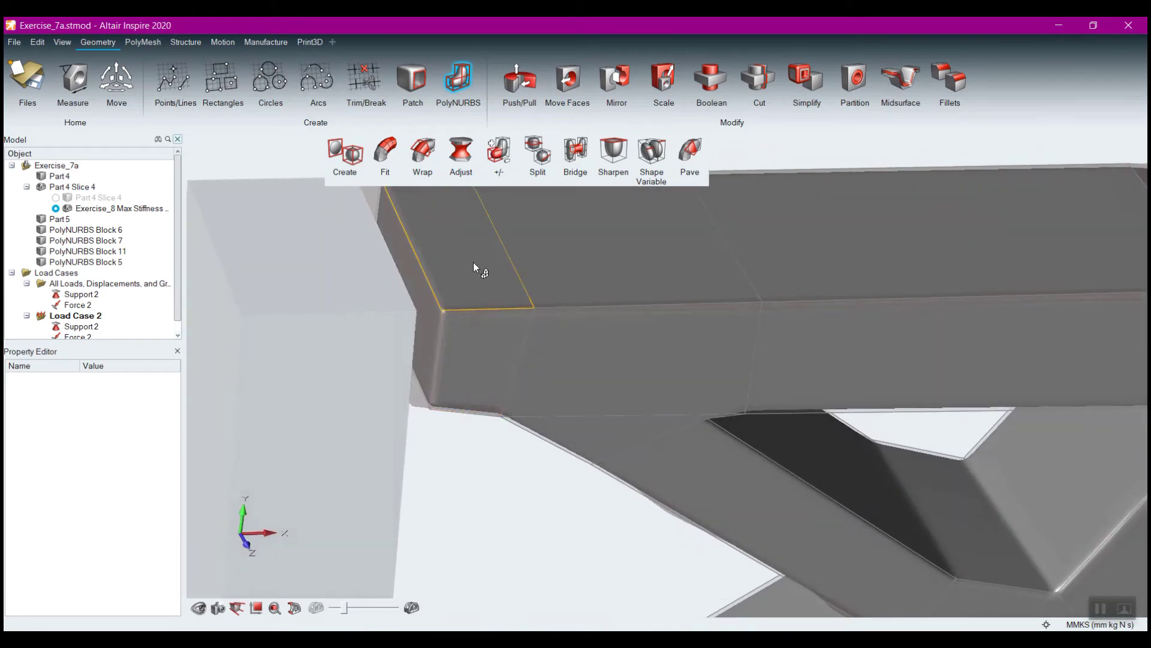
click(423, 327)
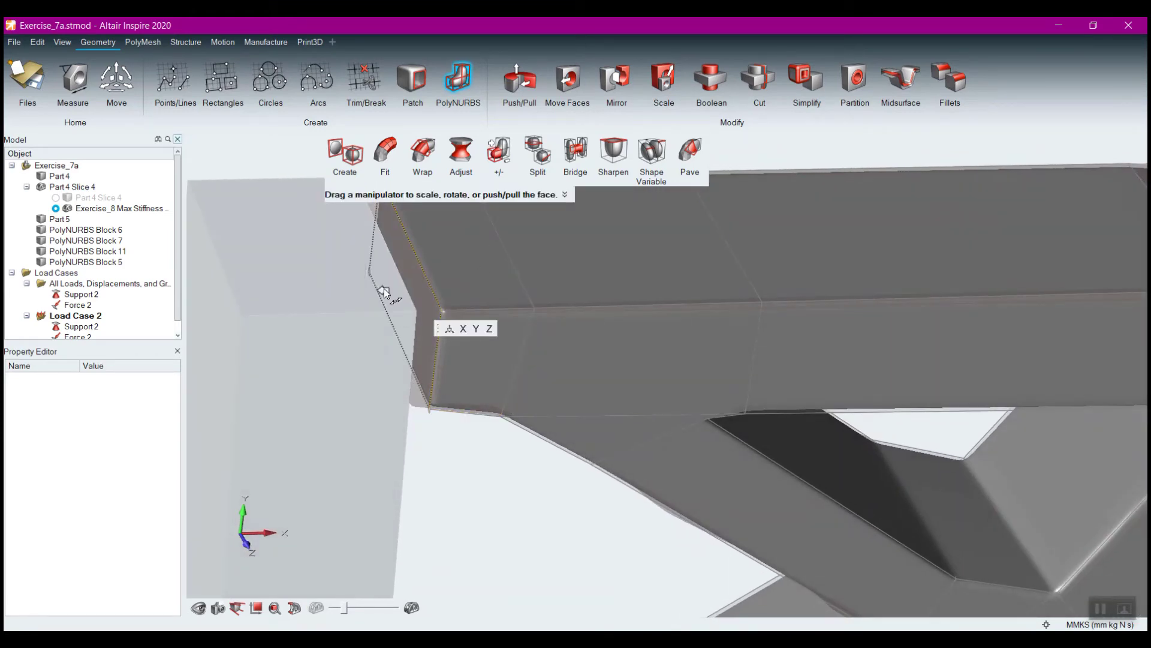
drag(384, 289, 305, 310)
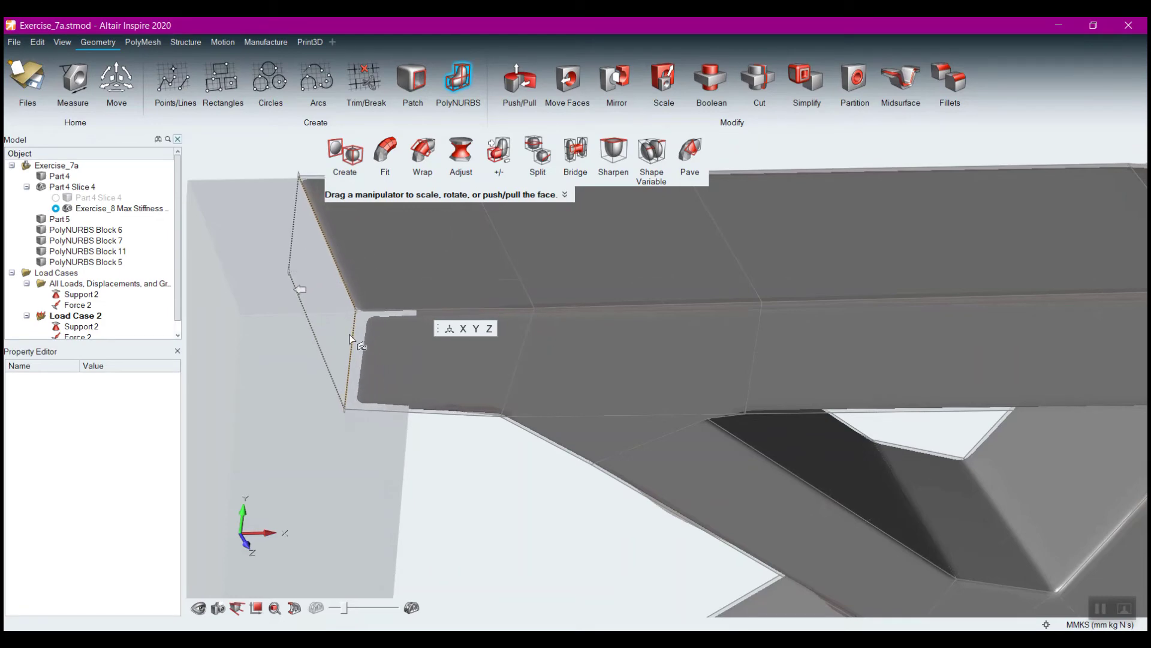
Push the top face of the upper beam's wall-side end segment slightly inward.
middle_drag(550, 518, 517, 469)
right_drag(517, 469, 555, 390)
click(562, 335)
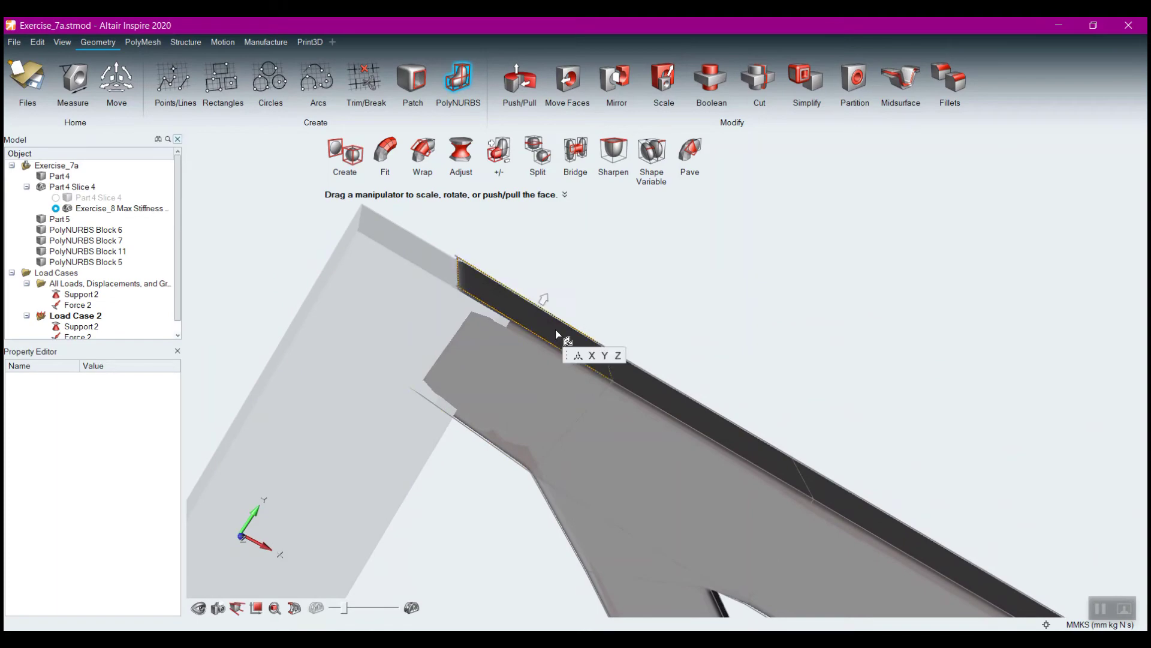
drag(544, 300, 539, 310)
Push both opposite side faces of the upper beam's wall-side end segment inward to fit within the support block's width.
middle_drag(398, 416, 616, 528)
click(425, 327)
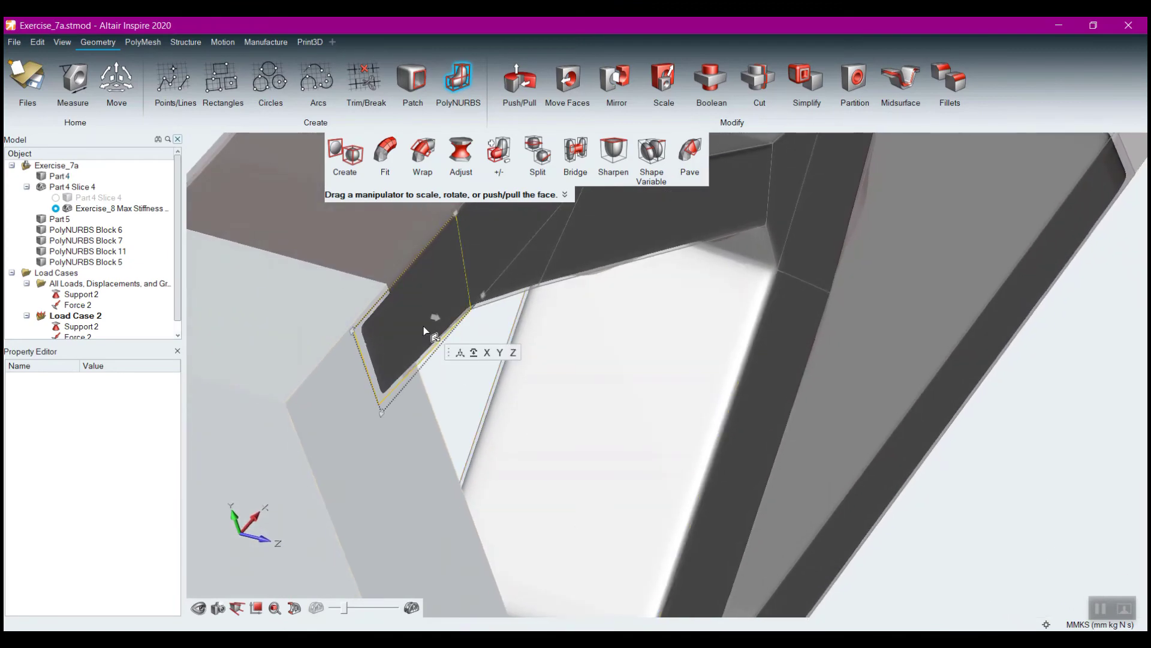
drag(430, 318, 424, 318)
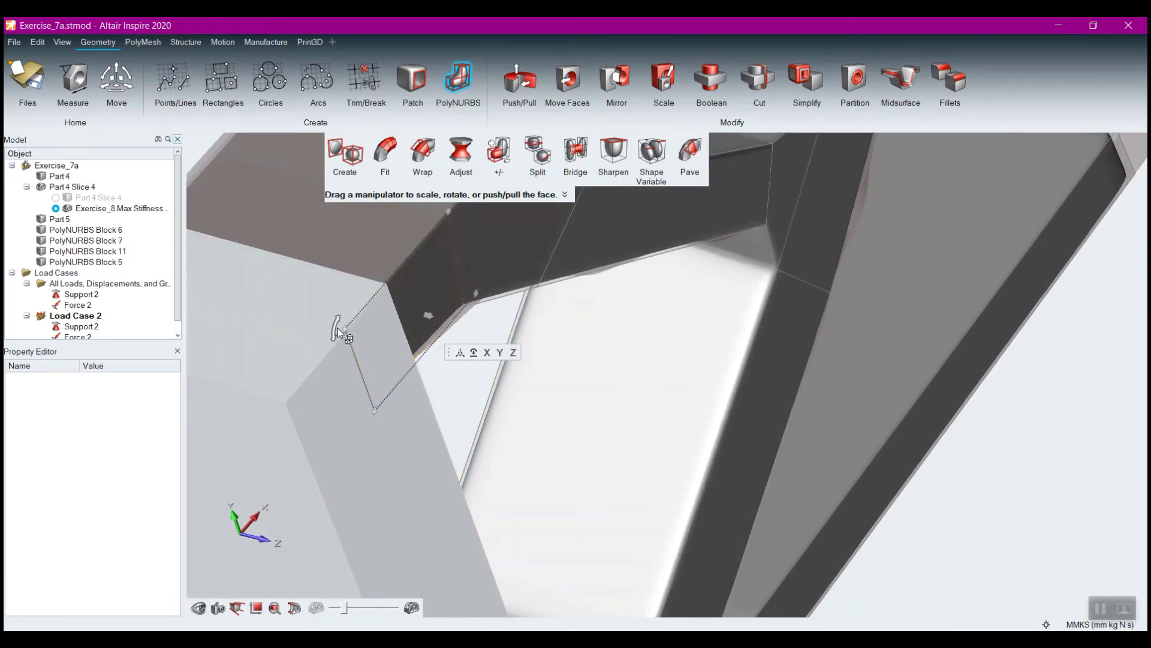
right_drag(339, 320, 576, 365)
middle_drag(463, 354, 638, 388)
right_drag(578, 459, 707, 623)
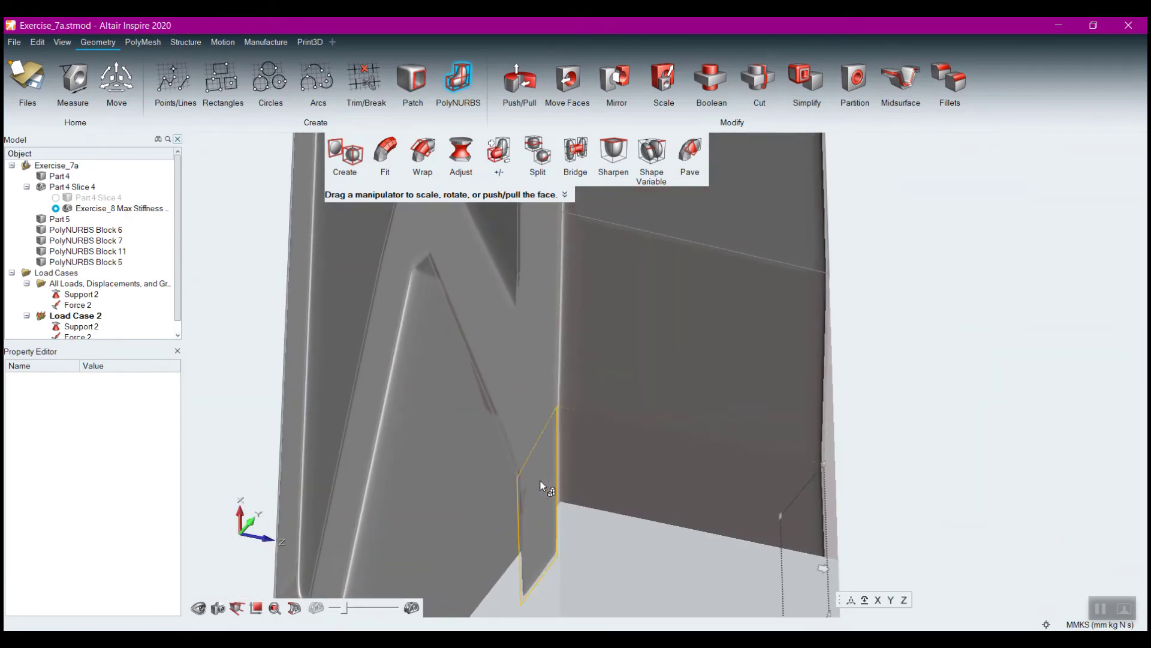
click(538, 485)
drag(518, 502, 529, 505)
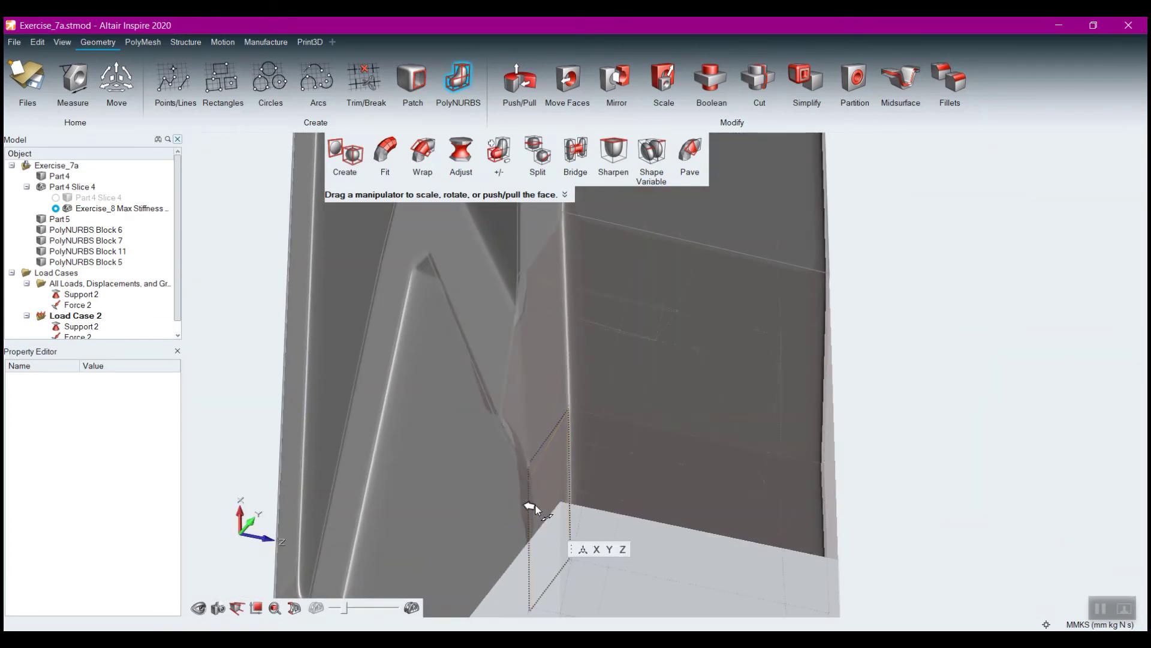
Leave PolyNURBS editing and hide the optimized shape Part 4 Slice 4.
right_click(999, 496)
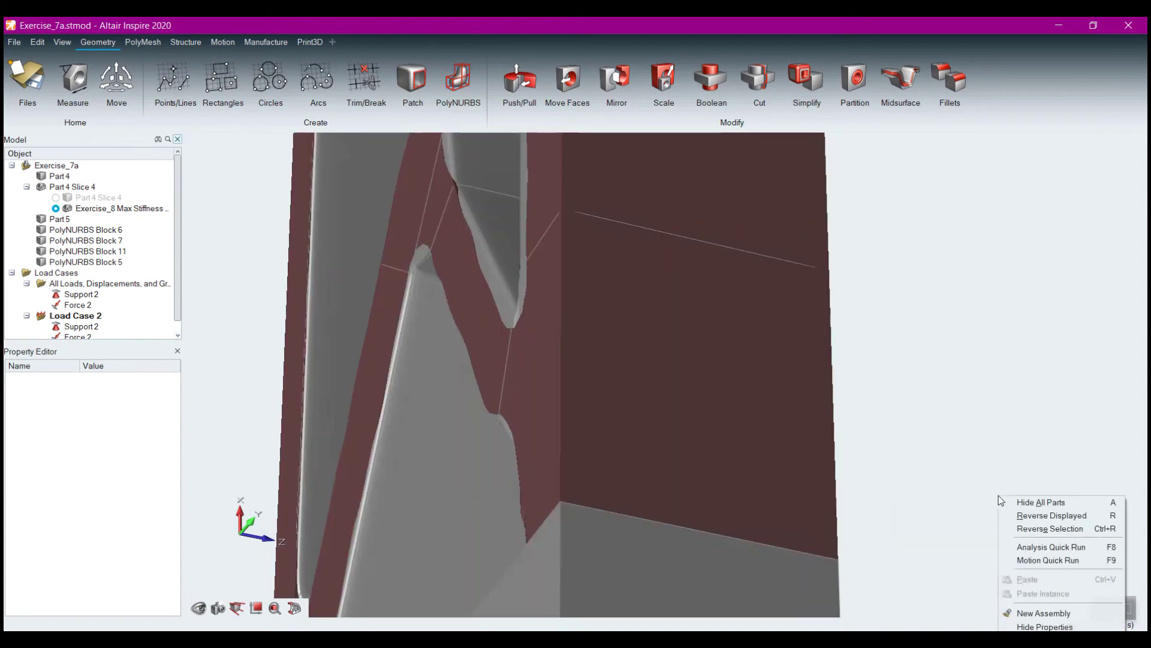
middle_drag(667, 375, 718, 469)
right_drag(717, 467, 714, 498)
click(43, 187)
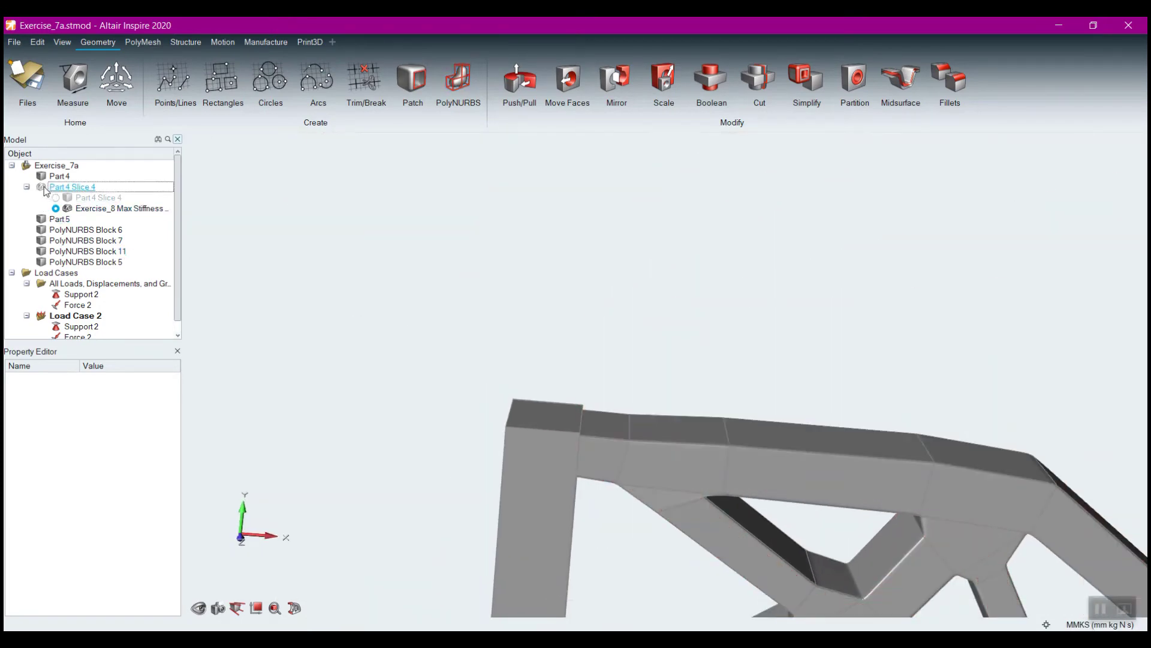
middle_drag(819, 358, 752, 344)
right_drag(753, 344, 704, 368)
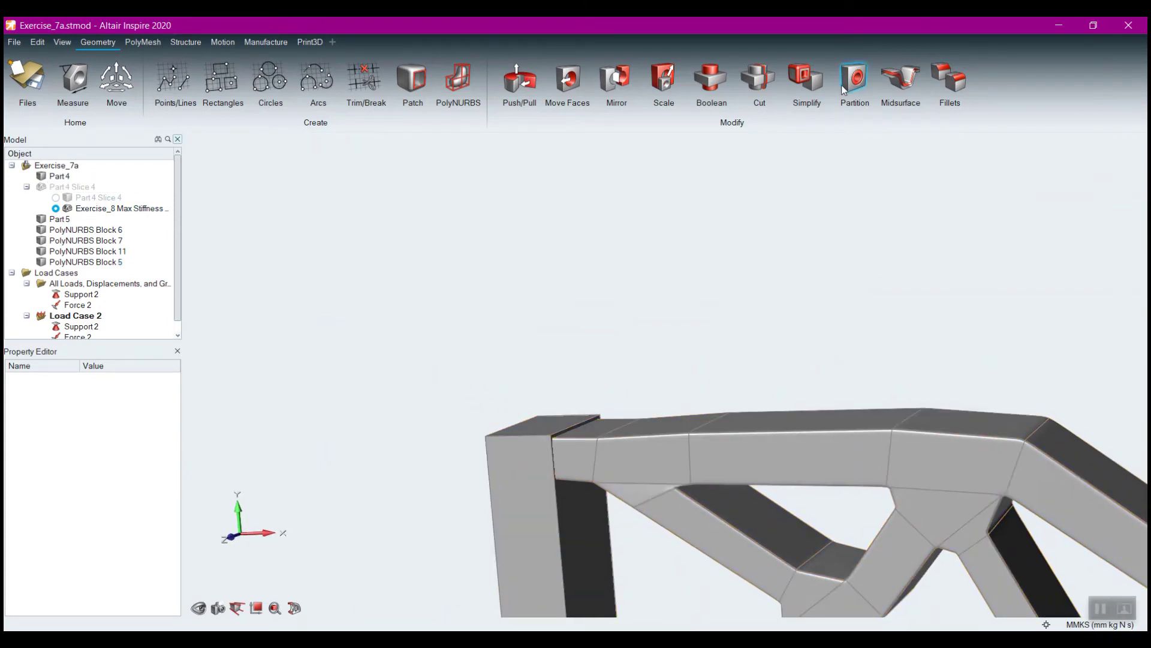
Subtract the wall-side support block Part 4 from PolyNURBS Block 5 with a Boolean, keeping the tool part.
click(714, 81)
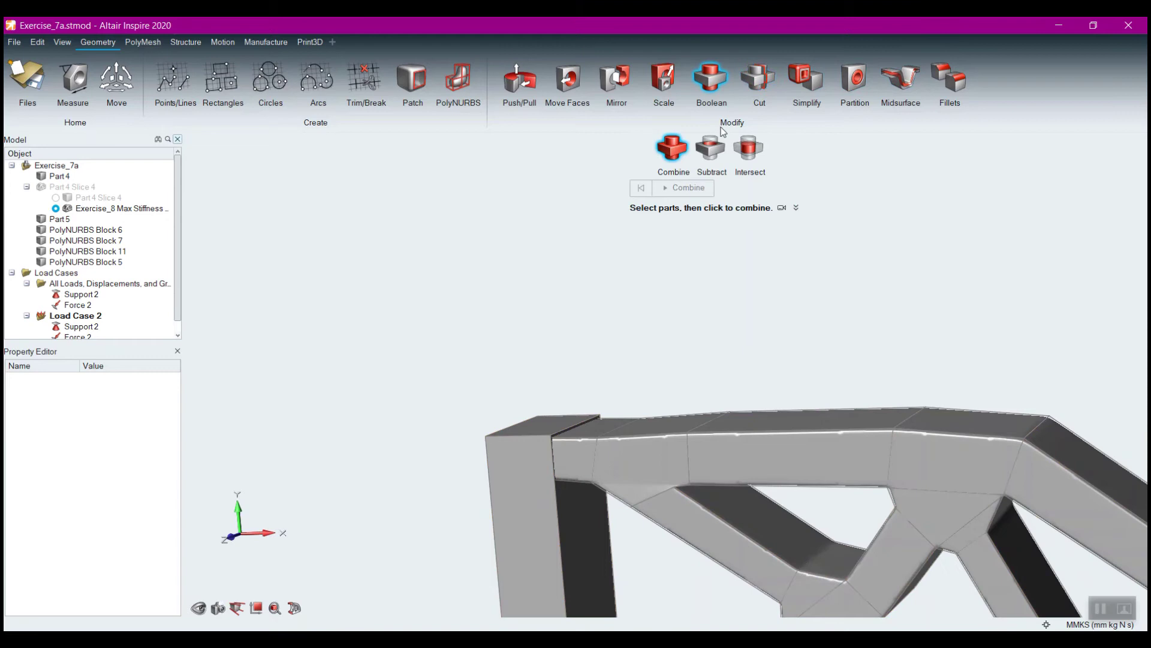
click(714, 150)
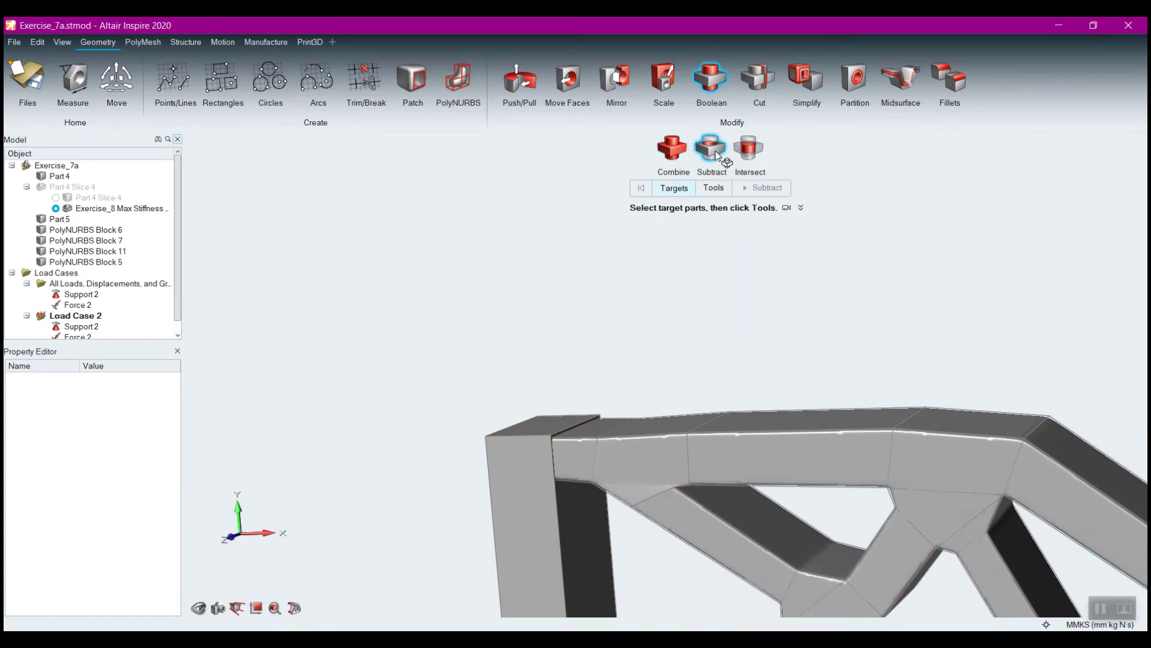
click(580, 462)
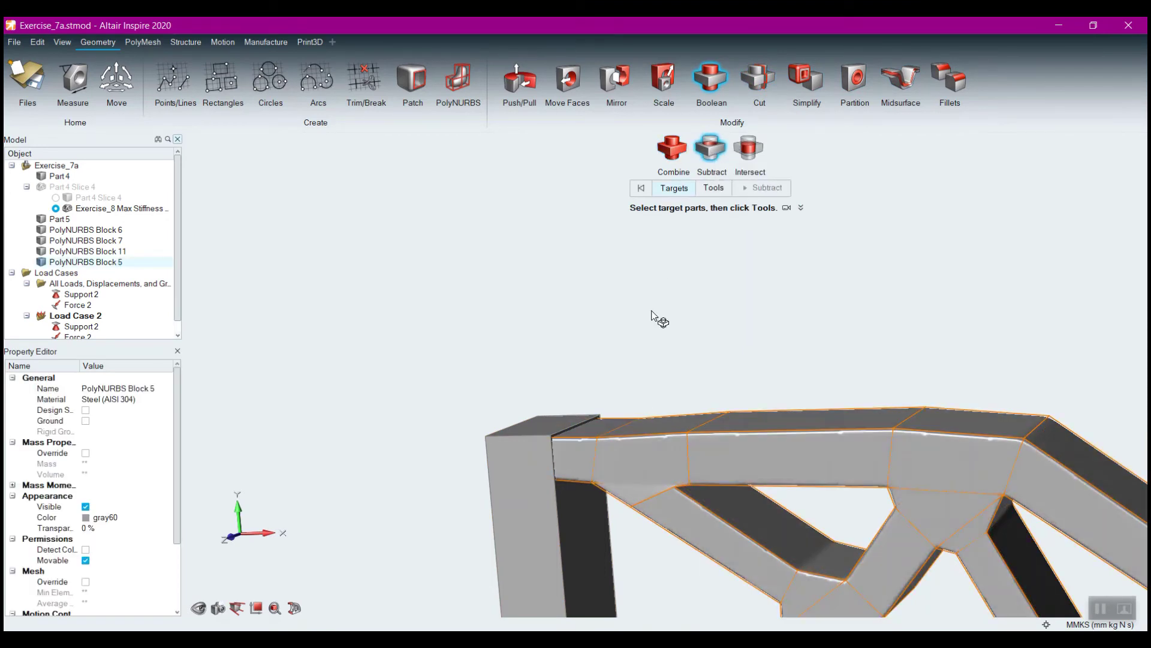
click(713, 189)
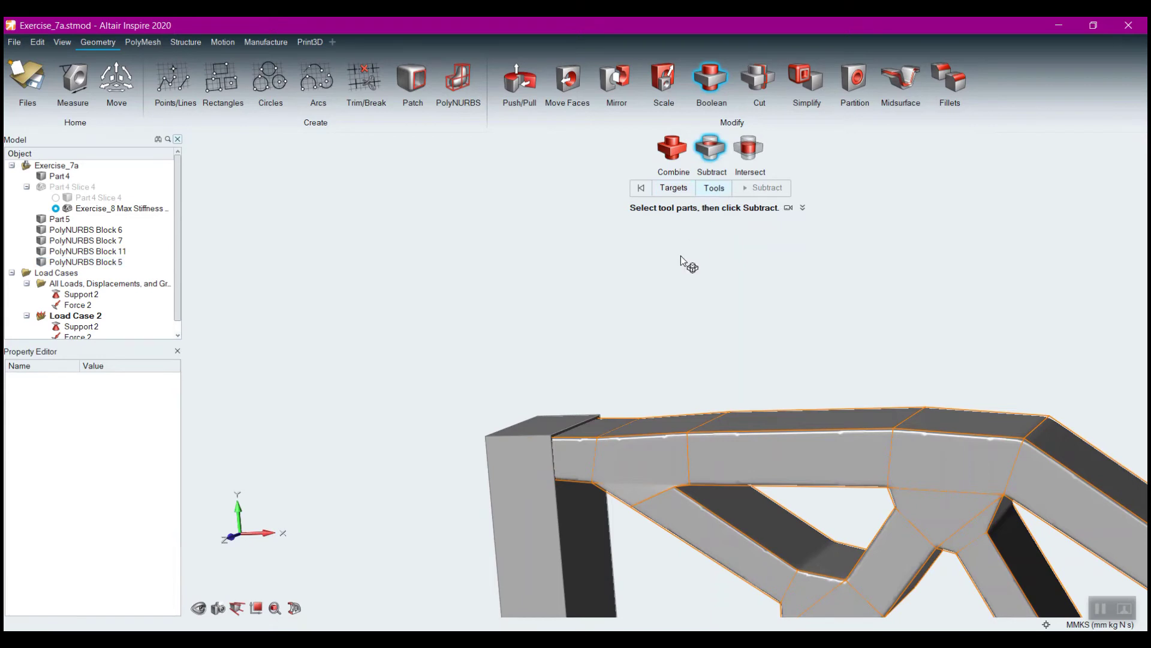
click(535, 468)
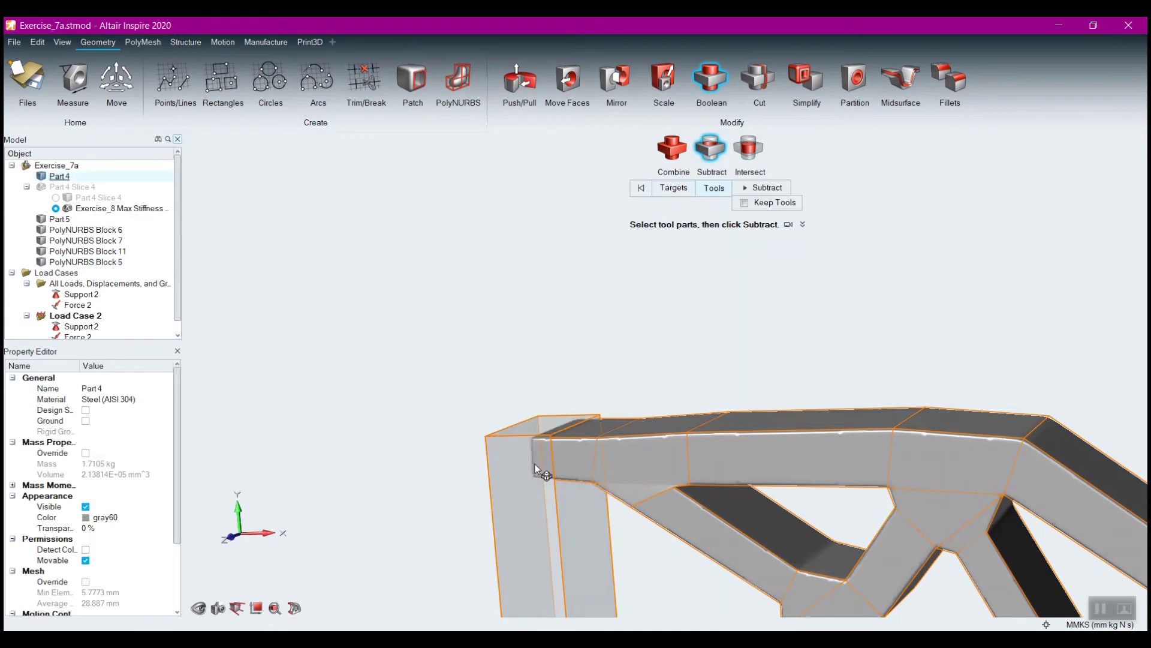
click(745, 204)
click(766, 188)
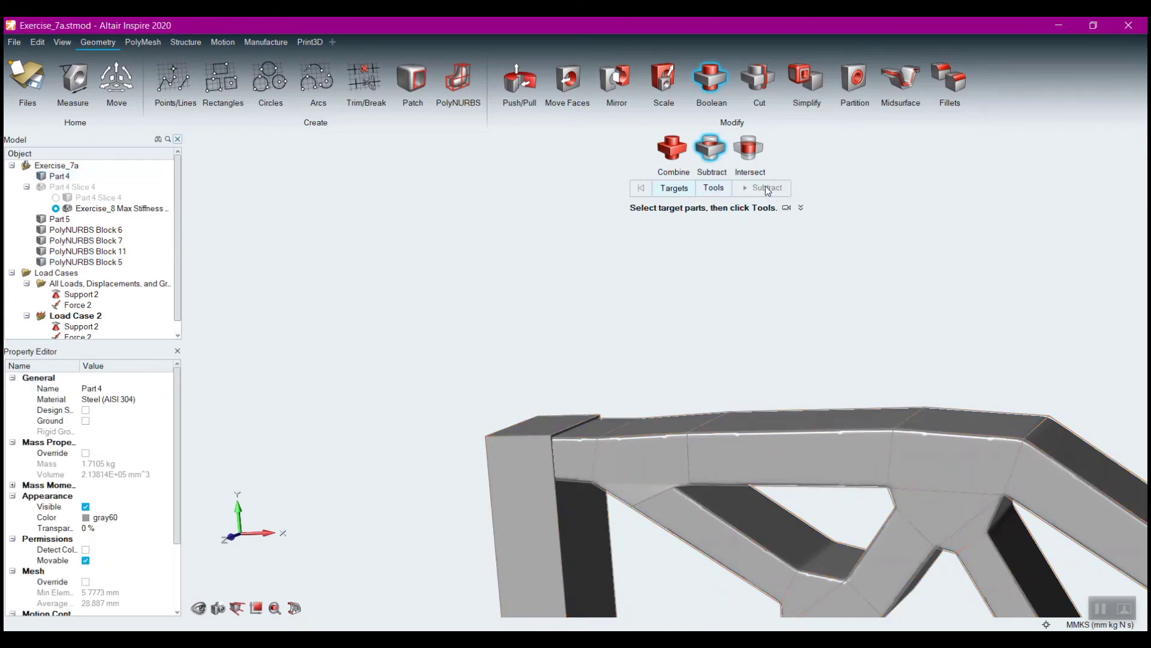
Leave the Boolean tool and hide Part 4 to check the trimmed end of the upper beam.
middle_drag(517, 341, 591, 341)
middle_drag(473, 415, 515, 425)
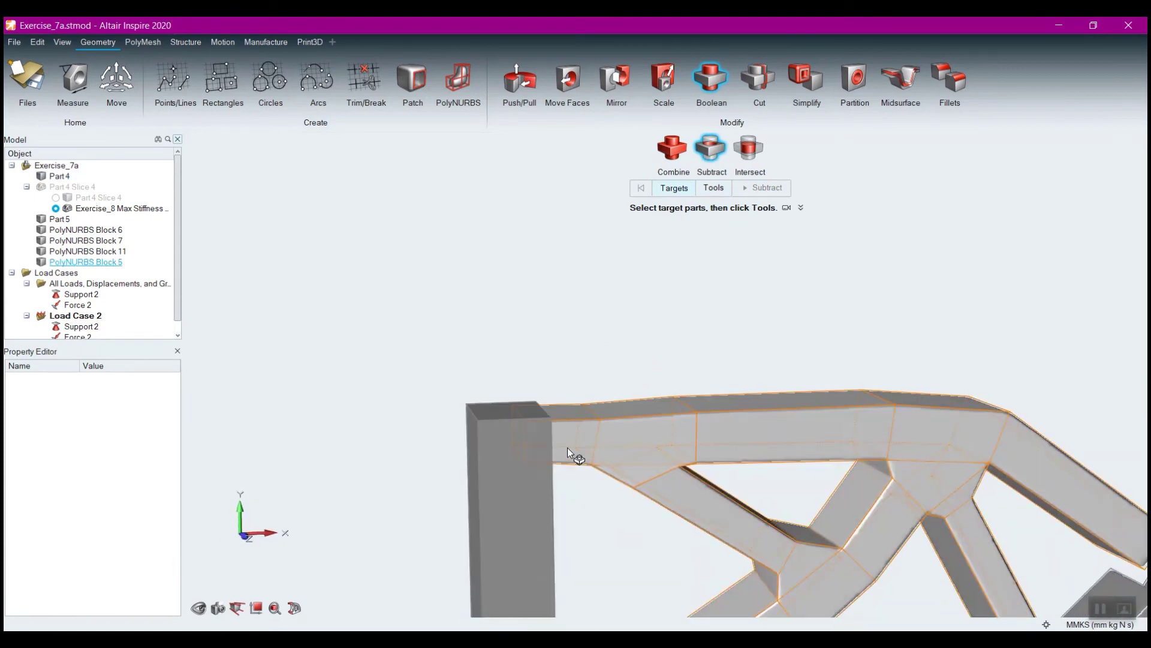
scroll(567, 449, up, 5)
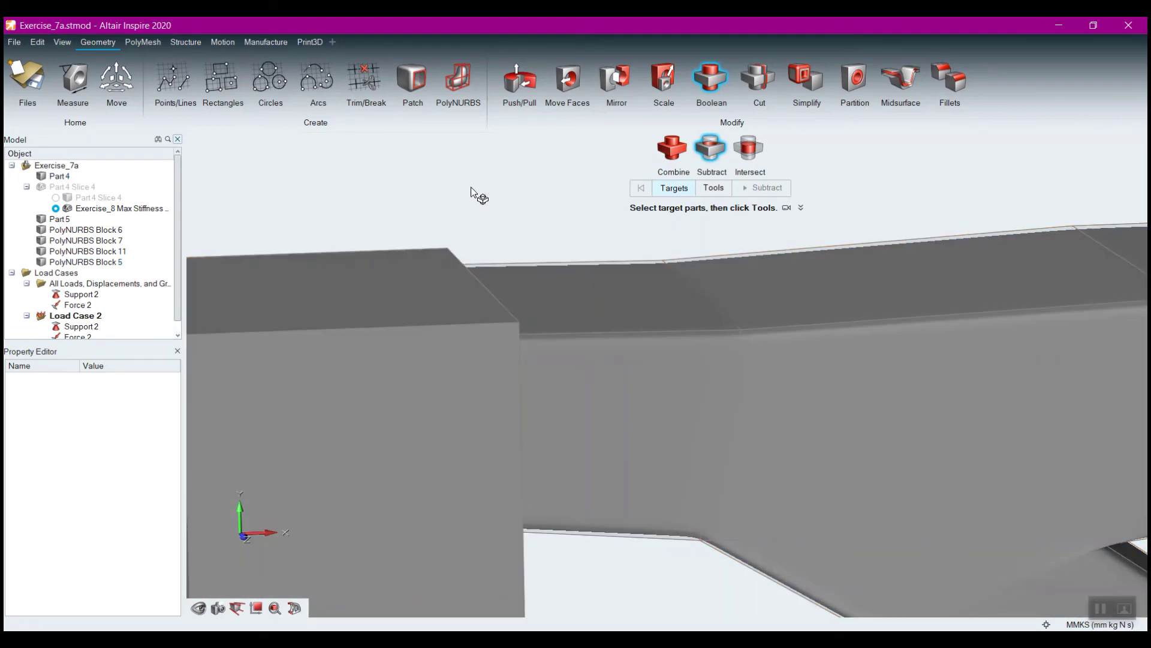
right_click(470, 191)
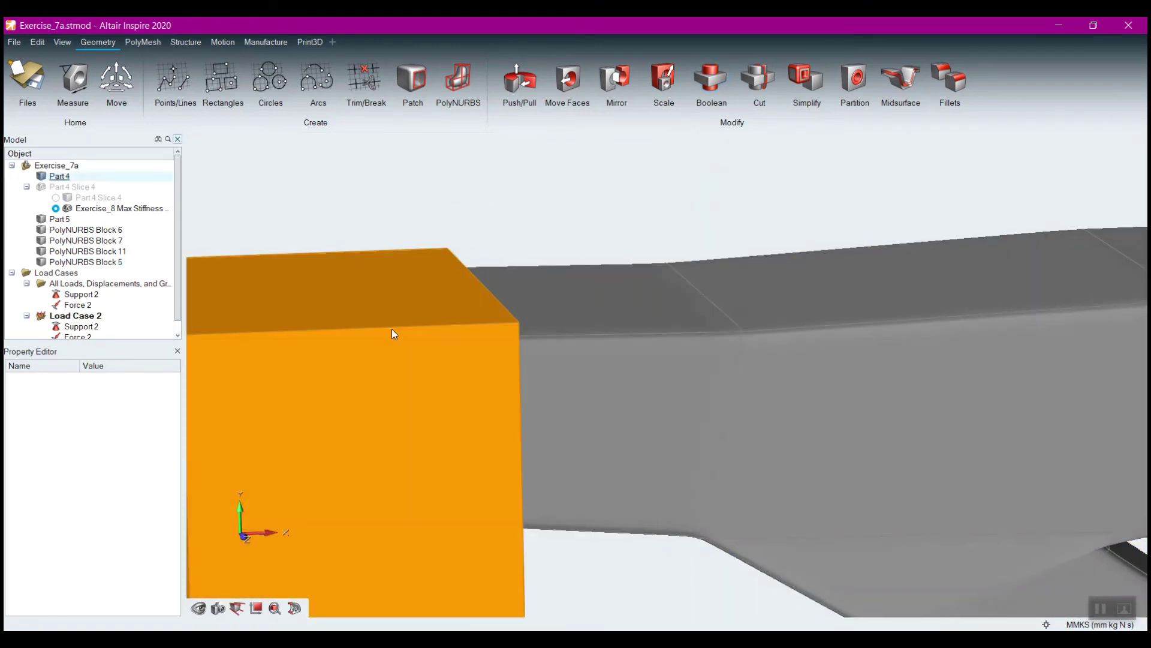
click(409, 322)
key(h)
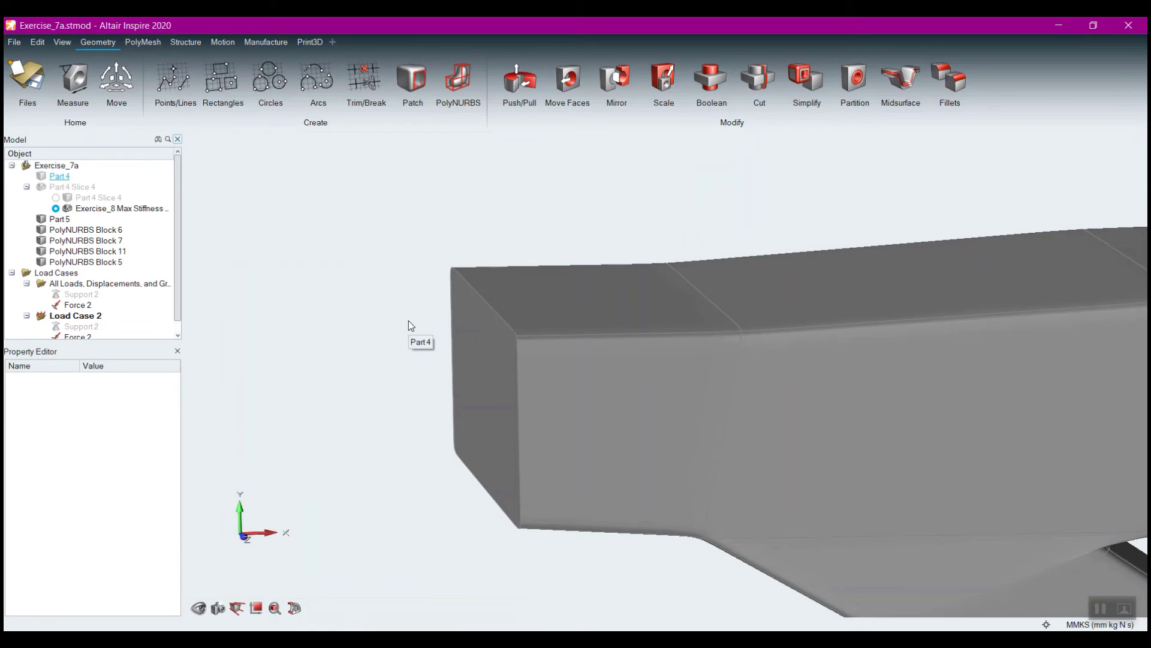
Undo the hiding of Part 4 and the Boolean subtraction.
click(40, 43)
click(52, 68)
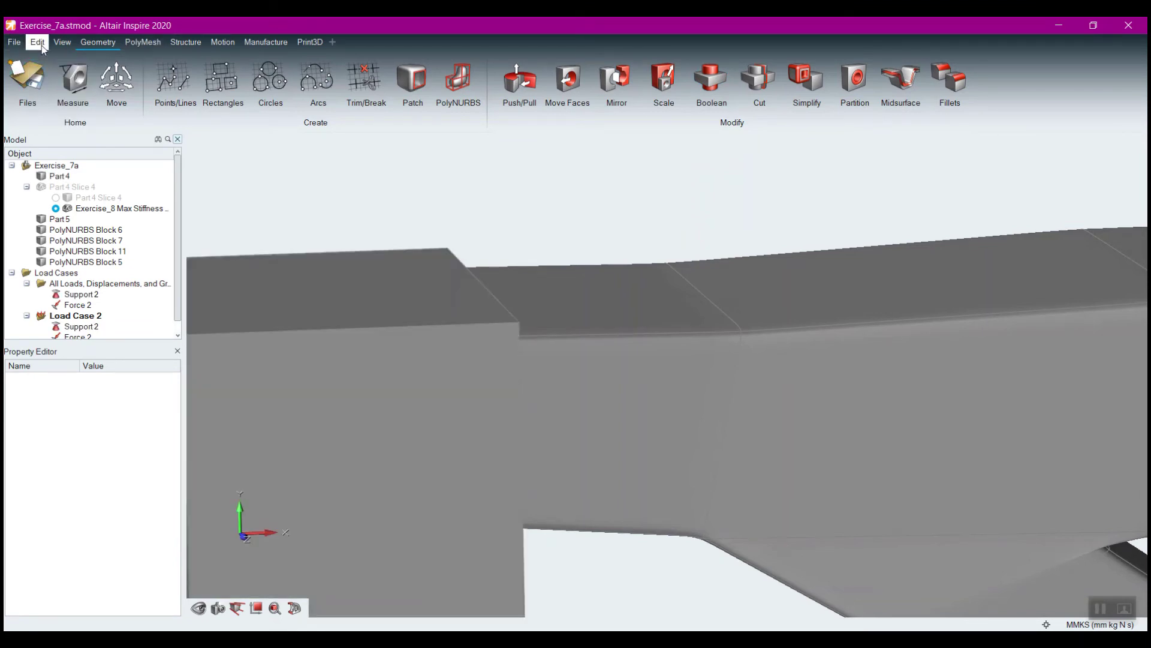
click(42, 48)
click(44, 56)
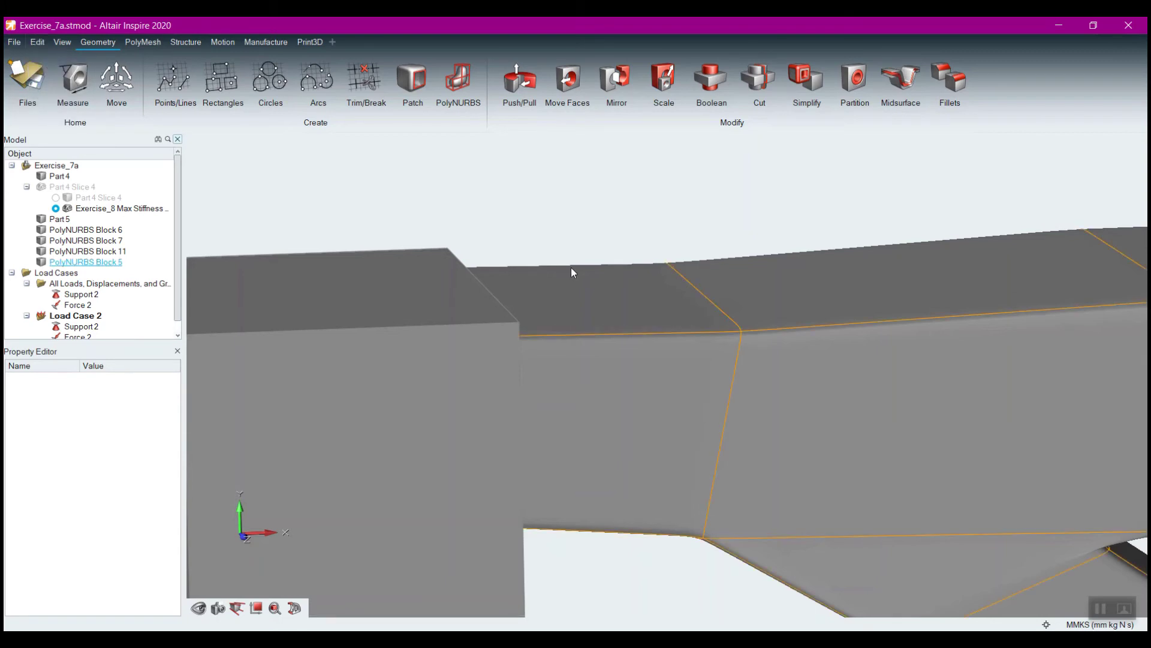
Combine PolyNURBS Block 5 and the support block Part 4 into one part with a Boolean, and check the joint.
right_click(697, 178)
click(714, 81)
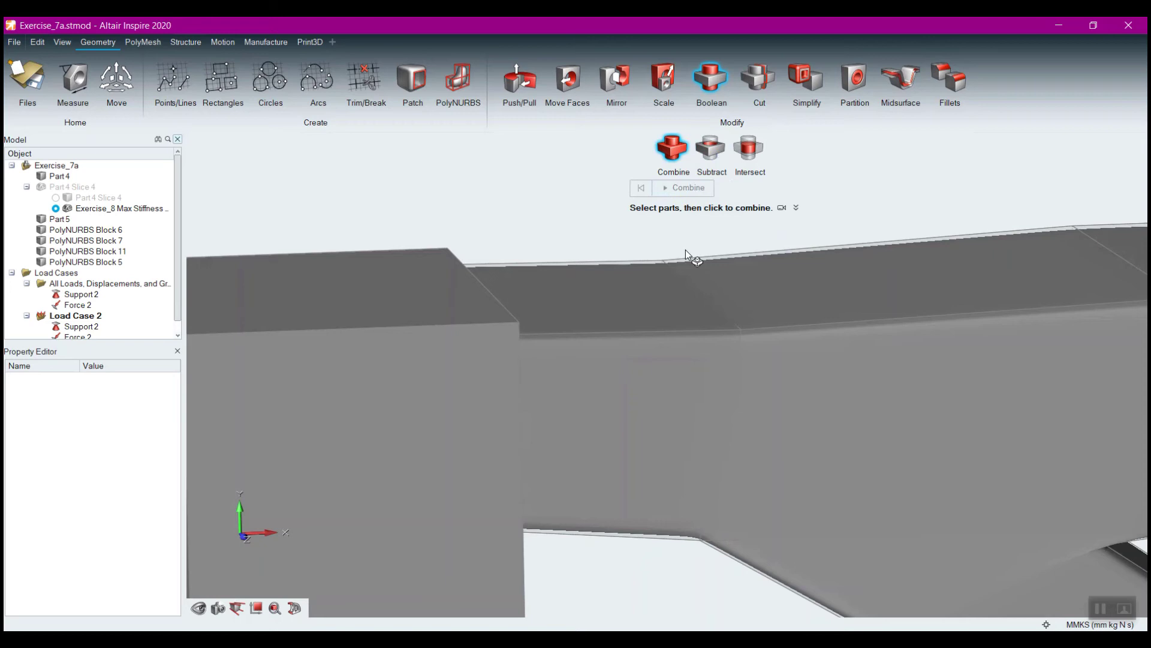
click(649, 412)
click(469, 416)
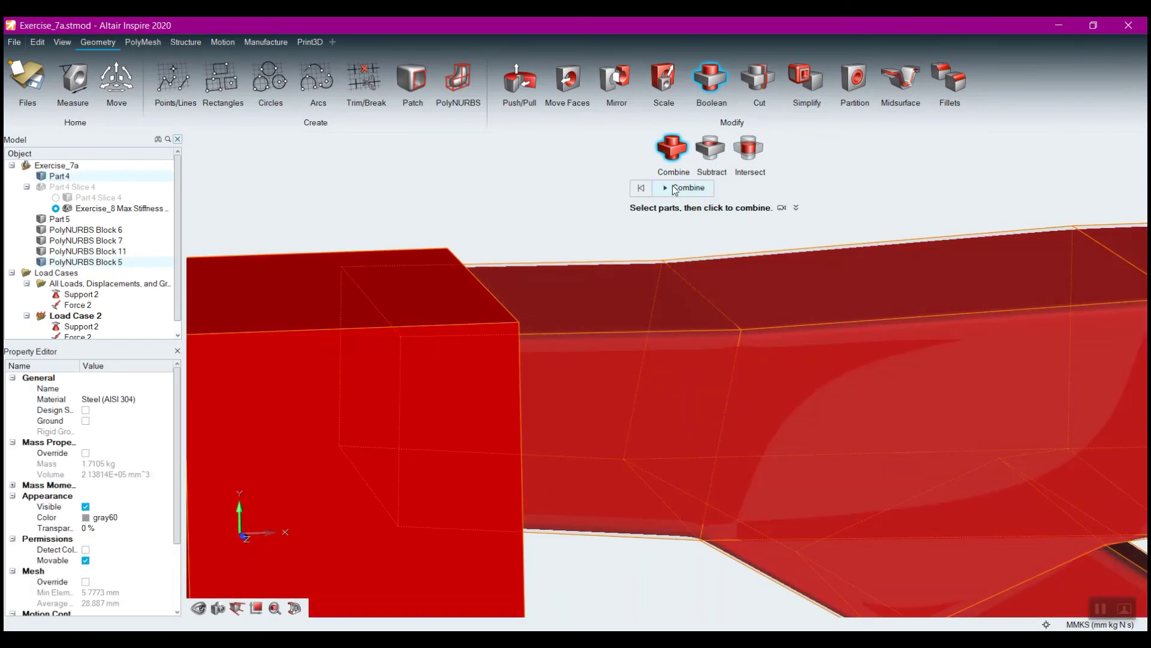
click(675, 188)
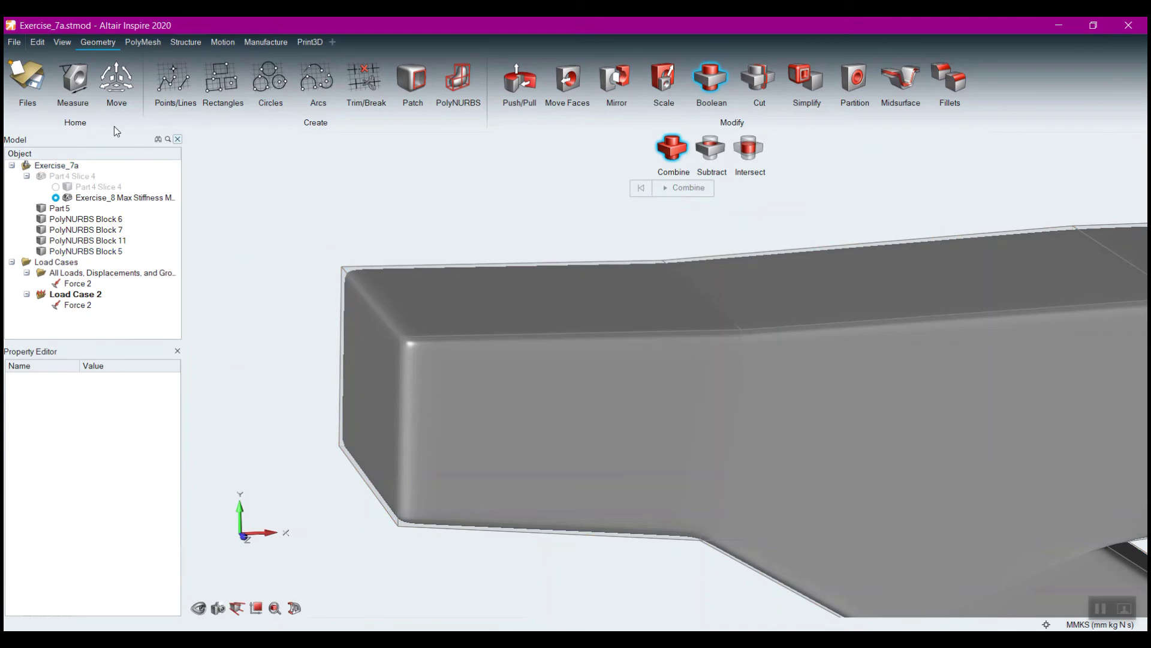
right_drag(292, 181, 235, 196)
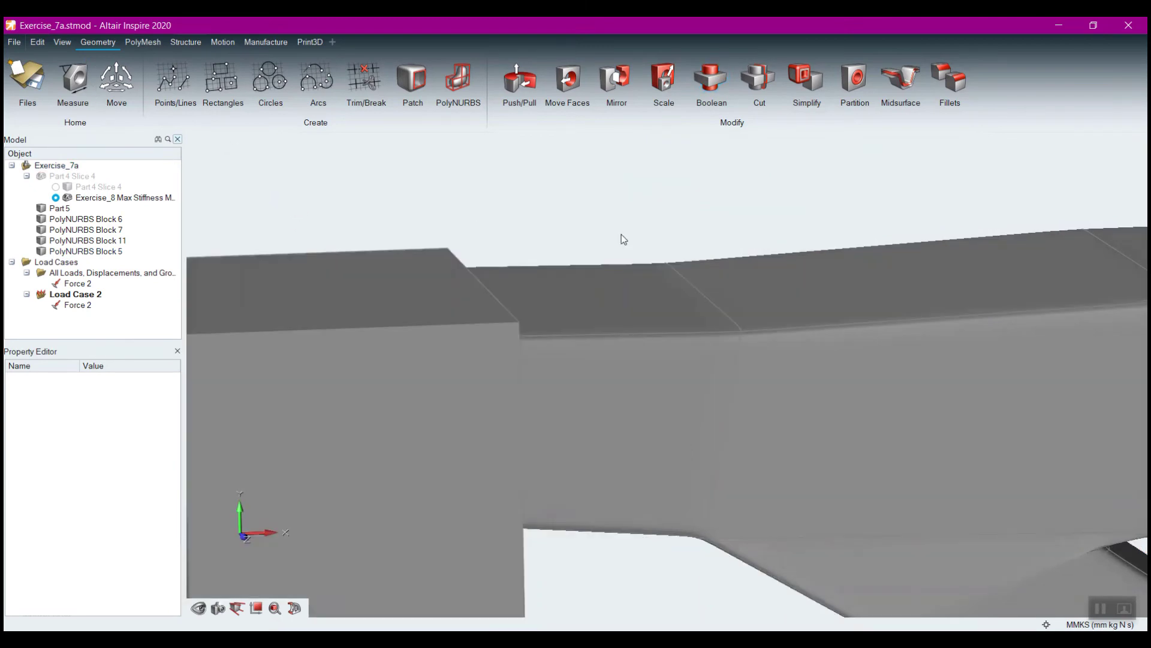
right_drag(621, 239, 566, 223)
middle_drag(743, 379, 709, 411)
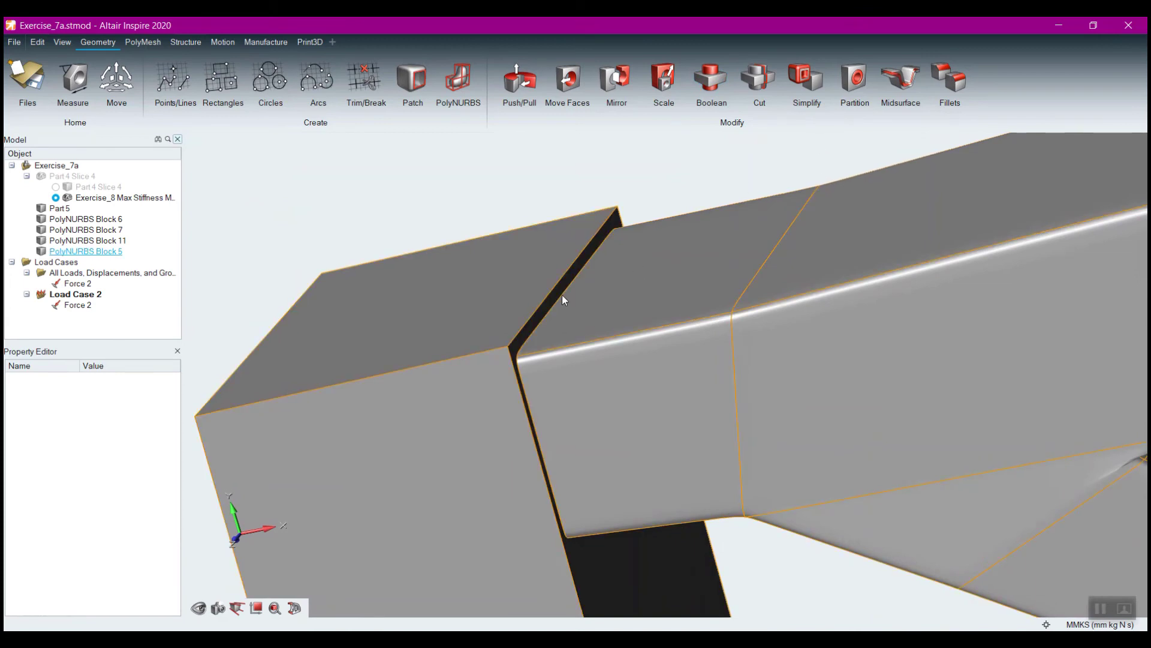
scroll(710, 433, down, 7)
right_drag(773, 445, 666, 373)
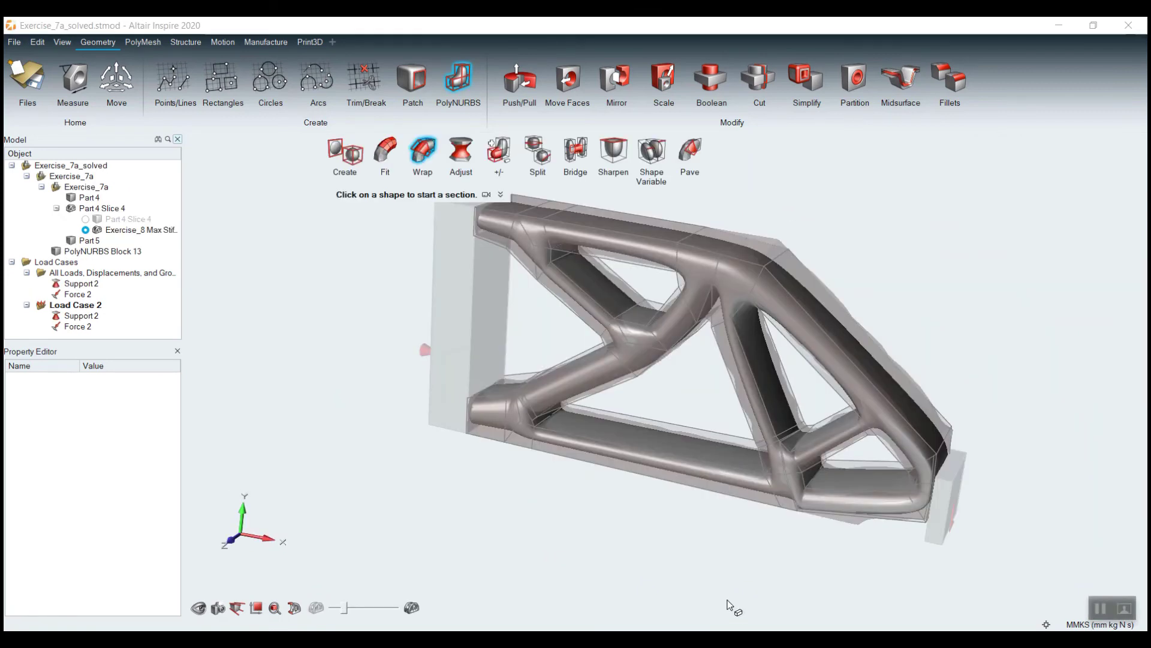
In the Exercise_7a_solved model, leave the Wrap tool and hide the optimized shape Part 4 Slice 4.
scroll(644, 384, up, 1)
scroll(694, 478, up, 5)
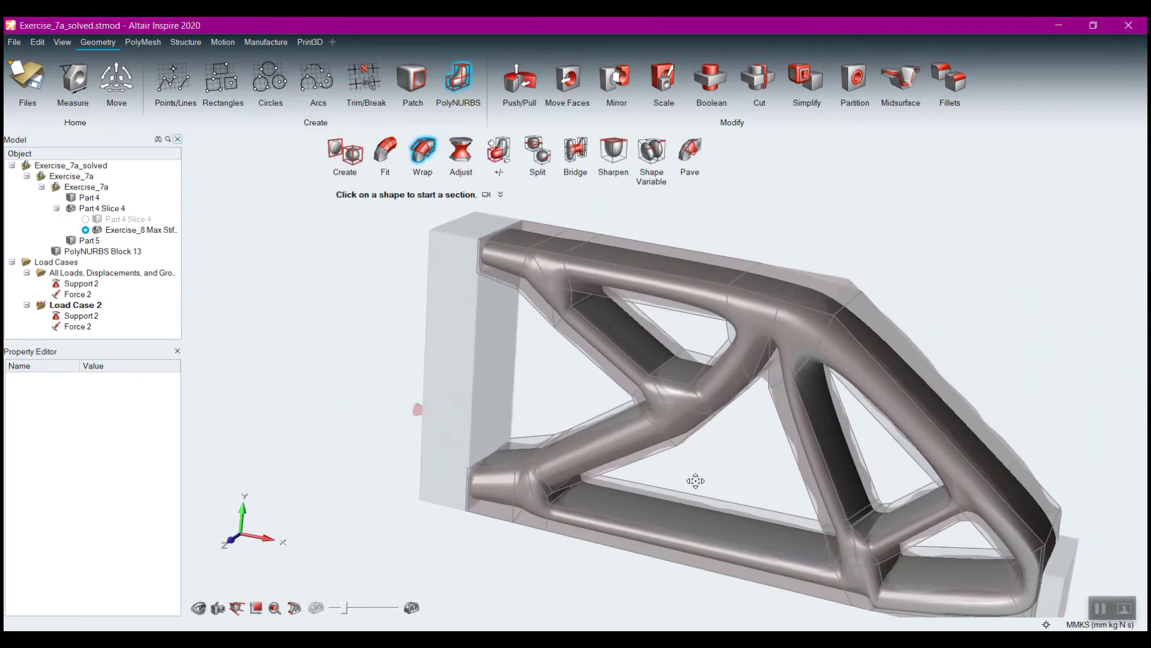
scroll(730, 466, down, 3)
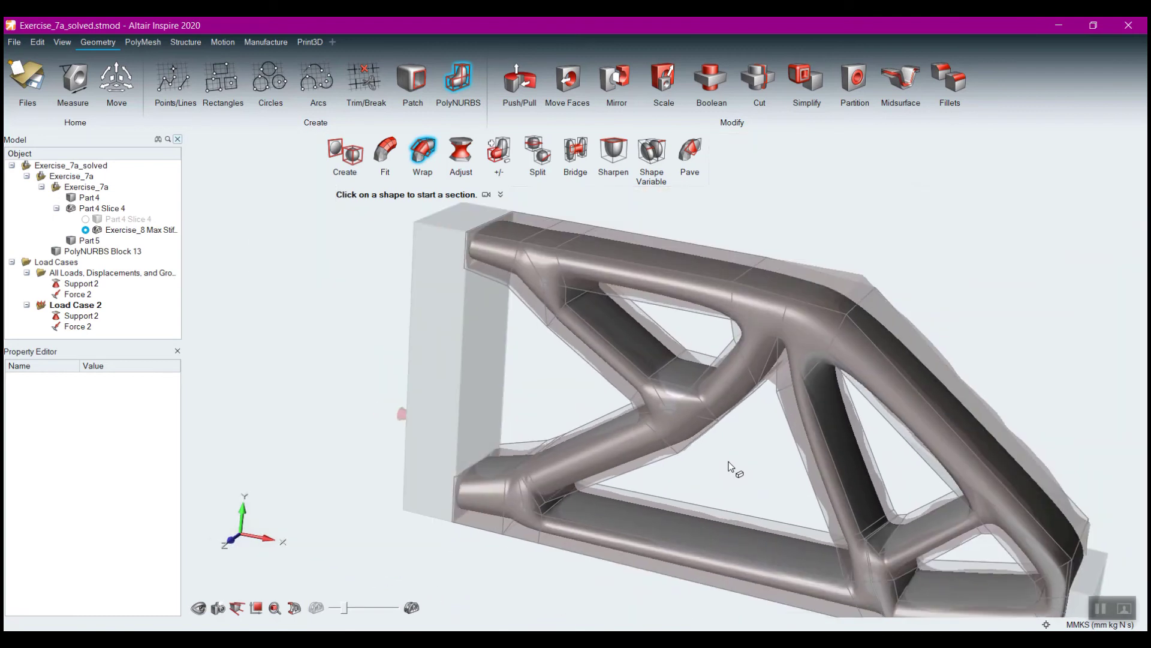
right_drag(538, 385, 553, 454)
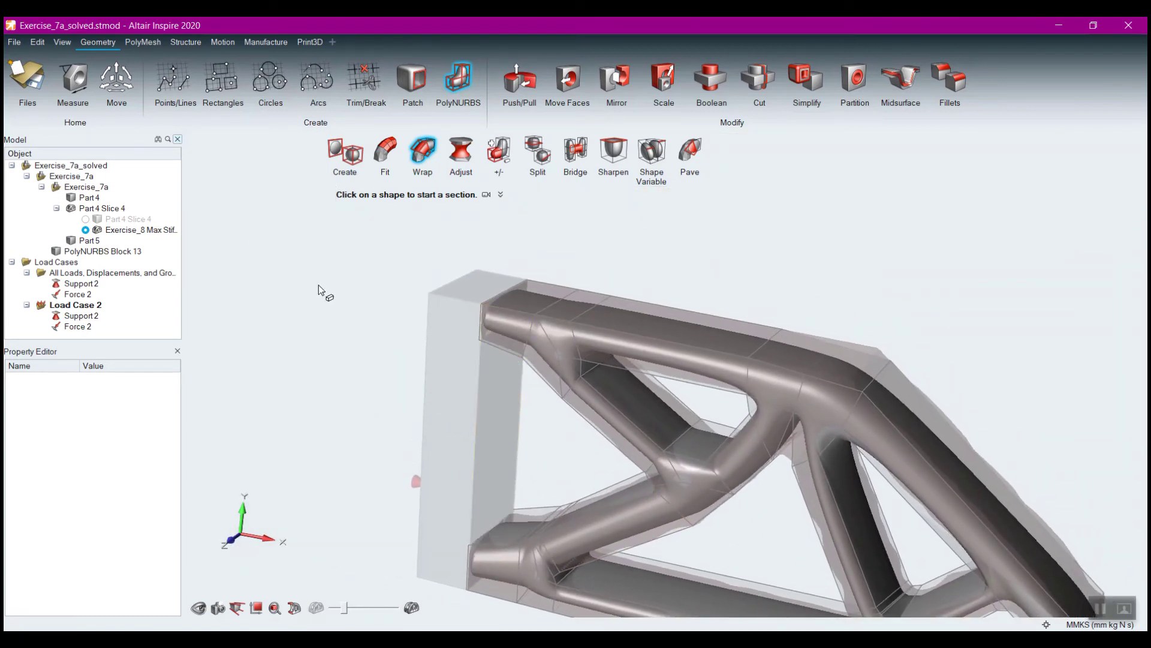
key(Escape)
right_click(365, 269)
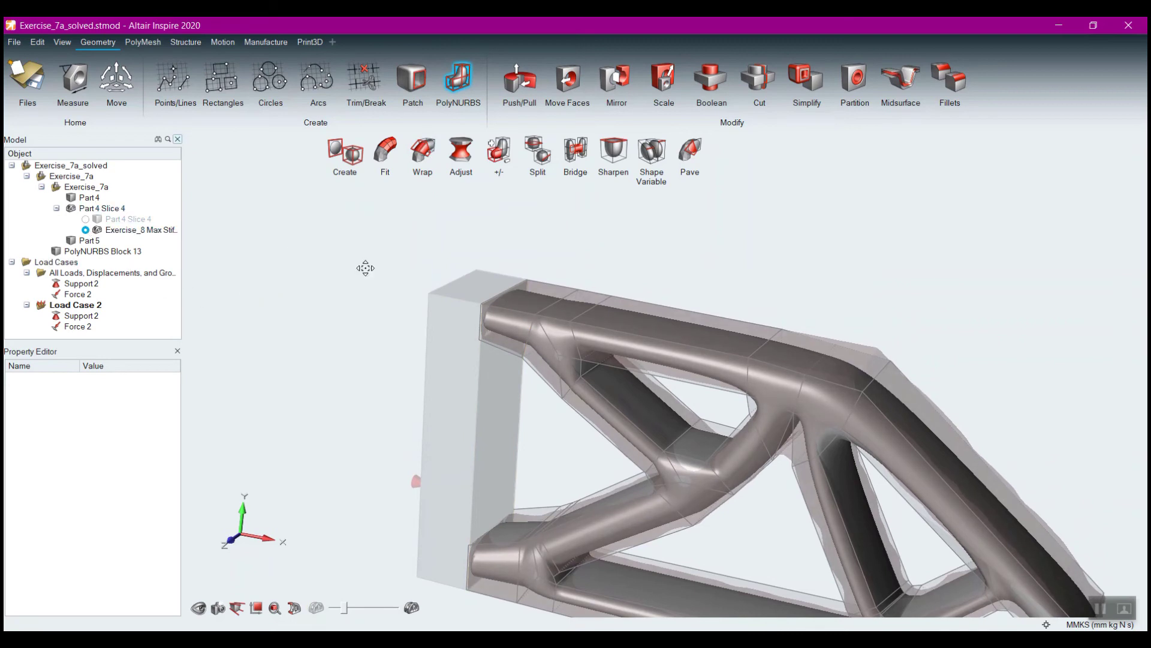
click(351, 270)
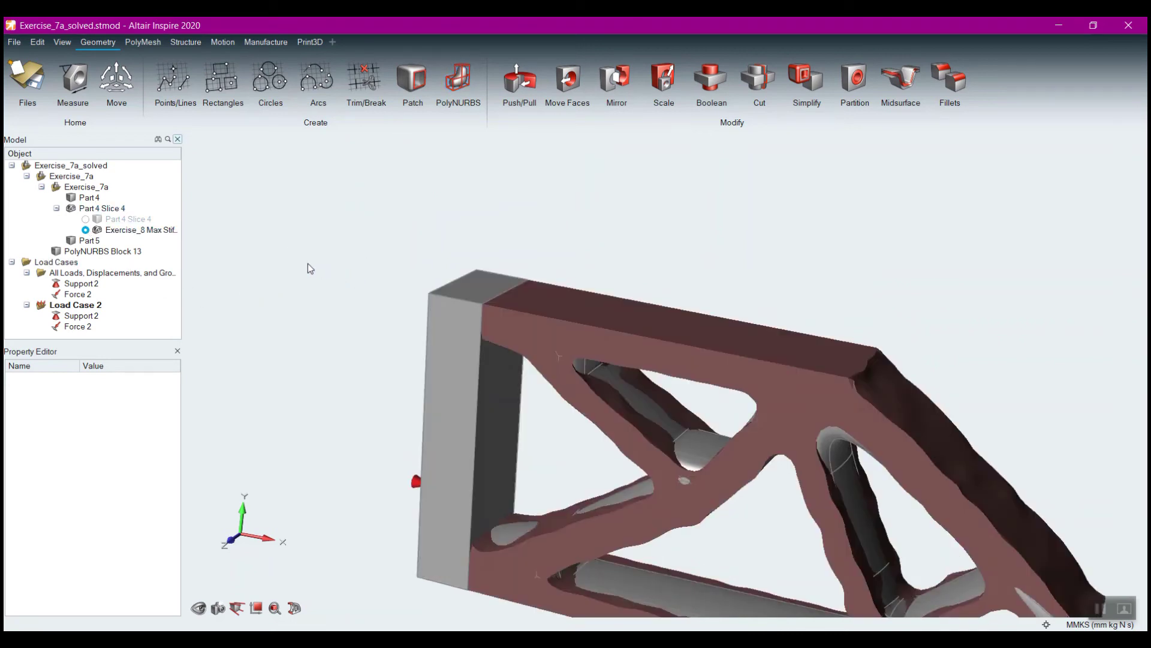
click(70, 208)
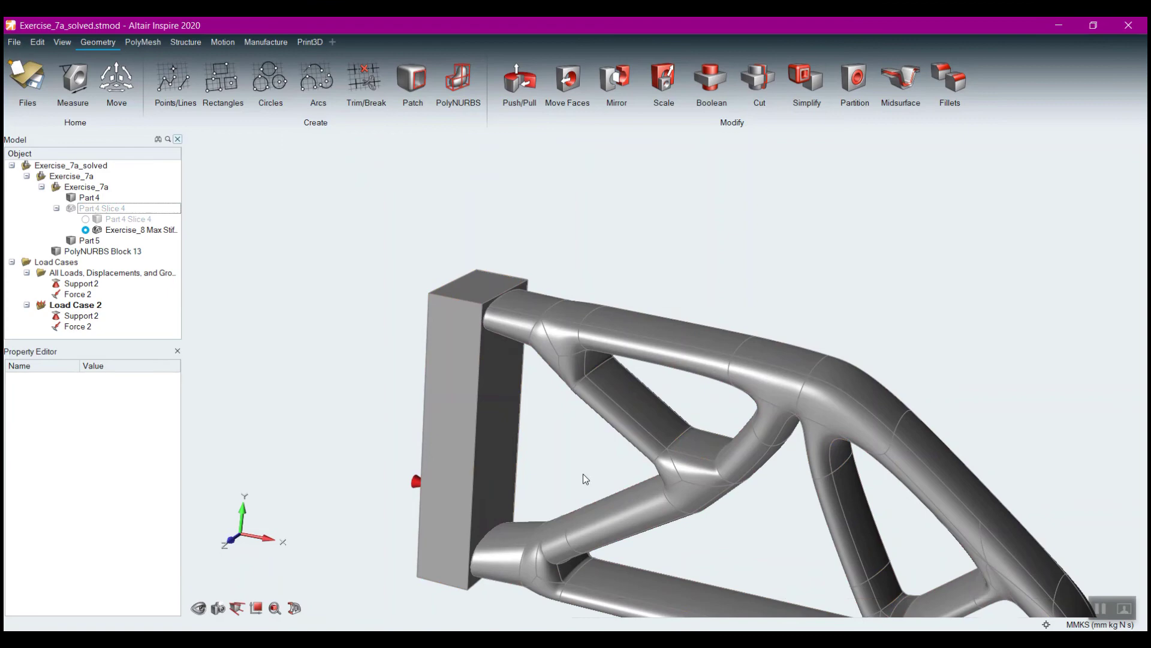
mouse_move(673, 501)
middle_down()
mouse_move(664, 511)
mouse_move(664, 501)
middle_up()
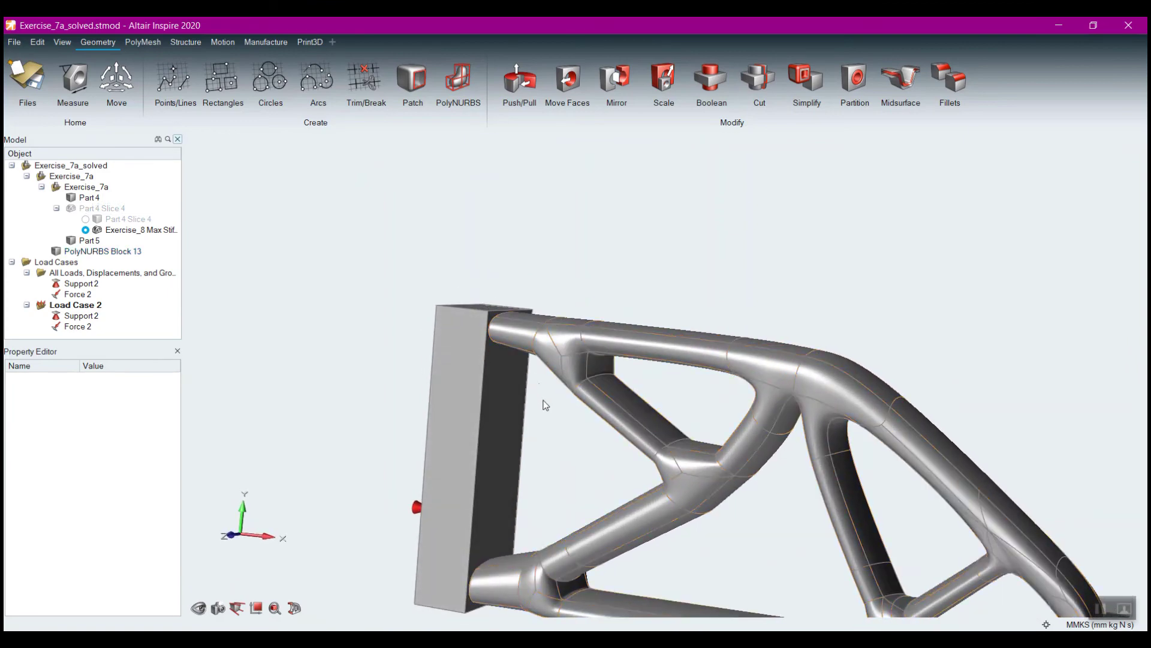
scroll(546, 406, down, 3)
Select the bracket's whole PolyNURBS cage and use the Sharpen tool to display which edges have Medium sharpening.
click(458, 79)
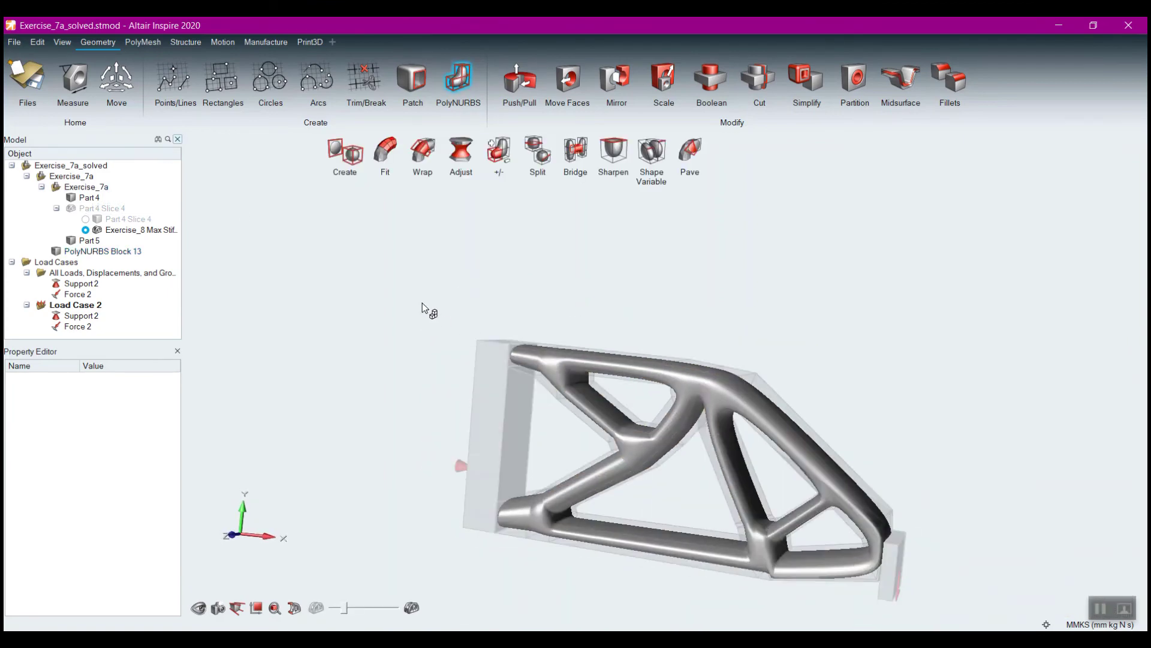
drag(422, 302, 907, 617)
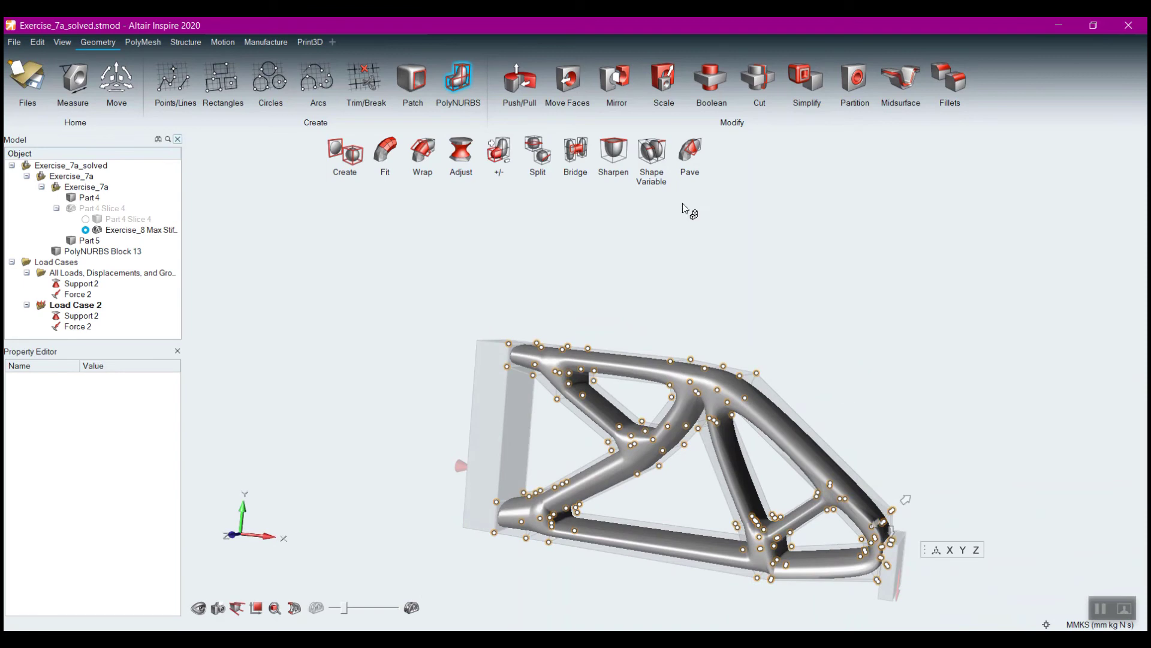
click(612, 150)
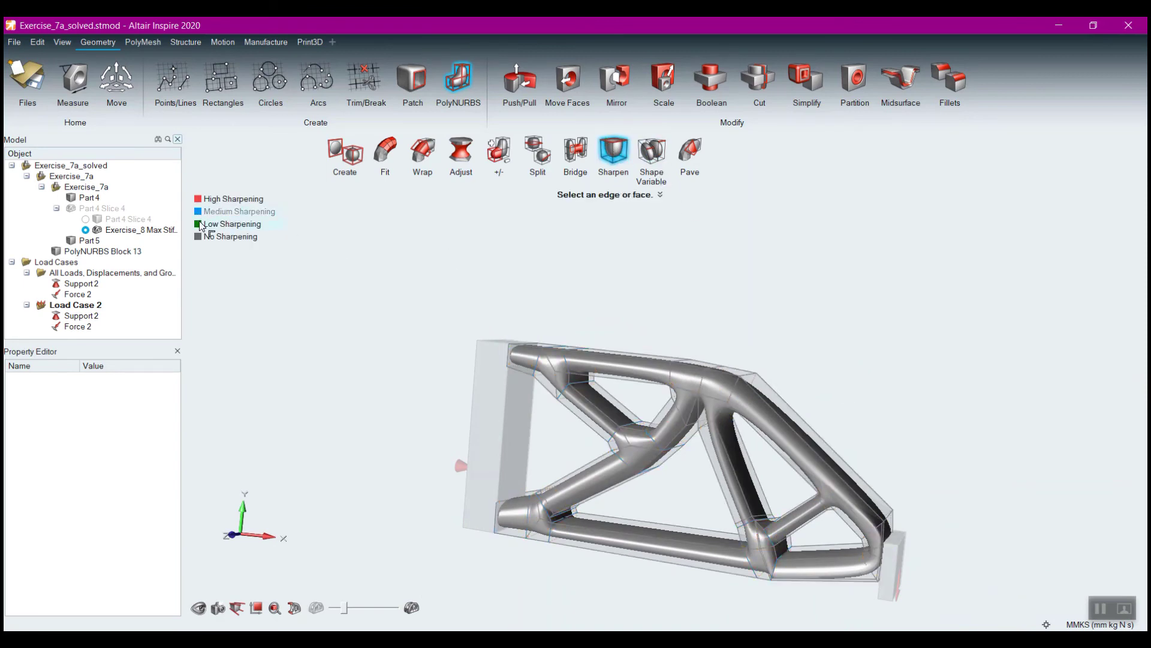
click(216, 211)
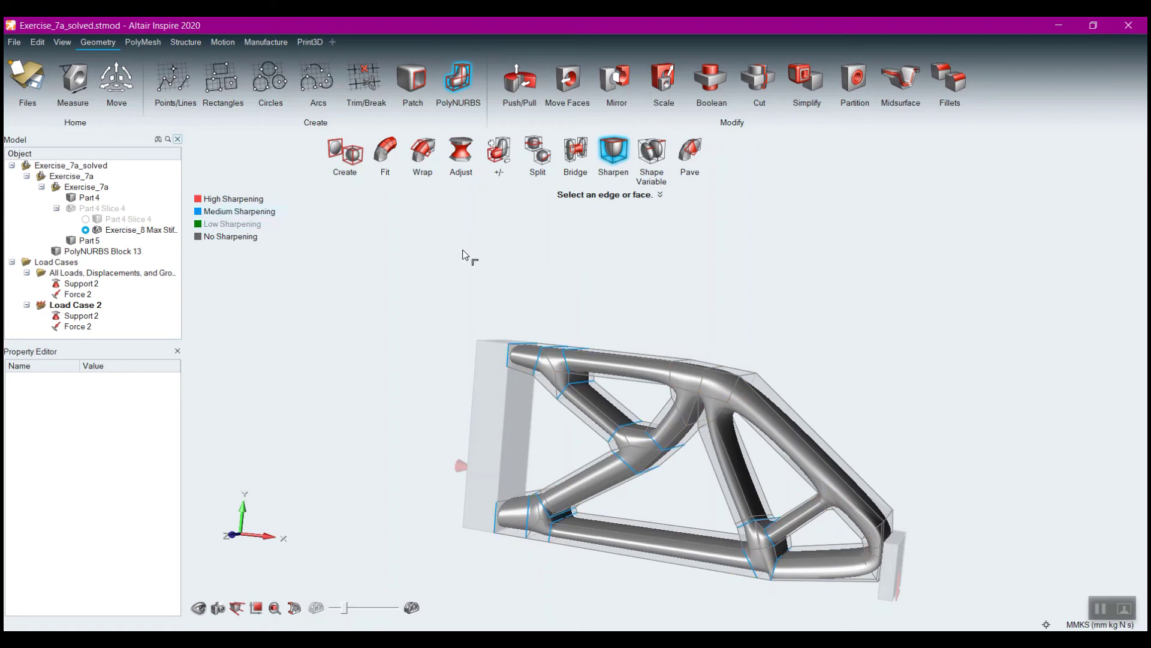
key(Escape)
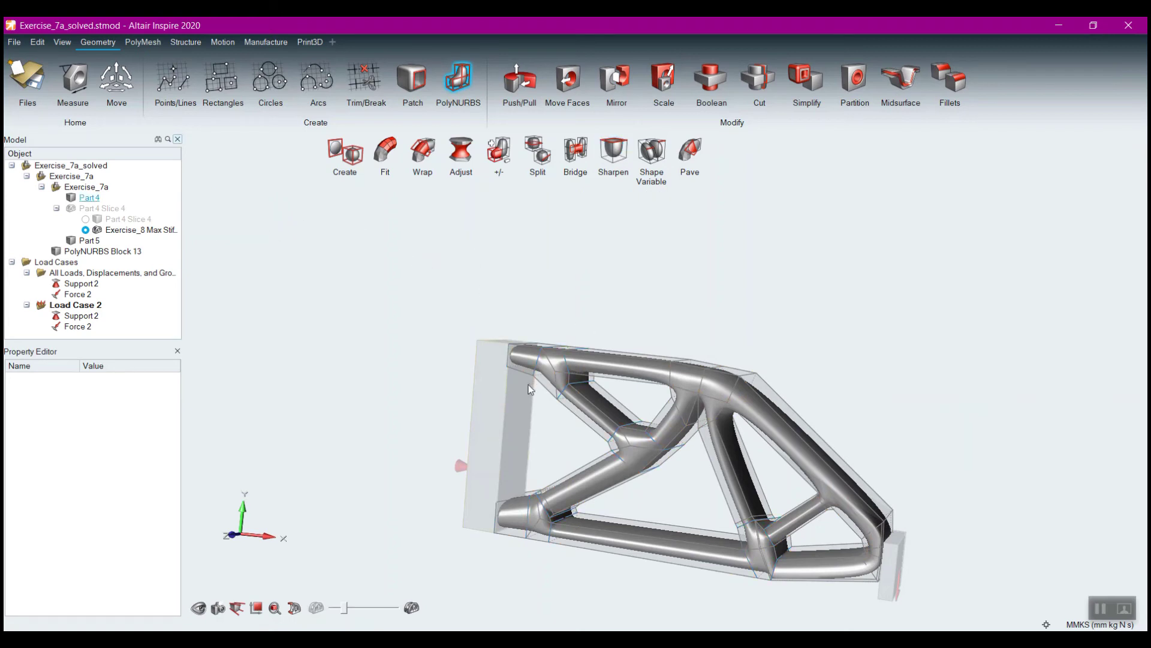
Examine the solved bracket up close, leave PolyNURBS editing to view the solid, and reopen its cage.
scroll(528, 383, up, 3)
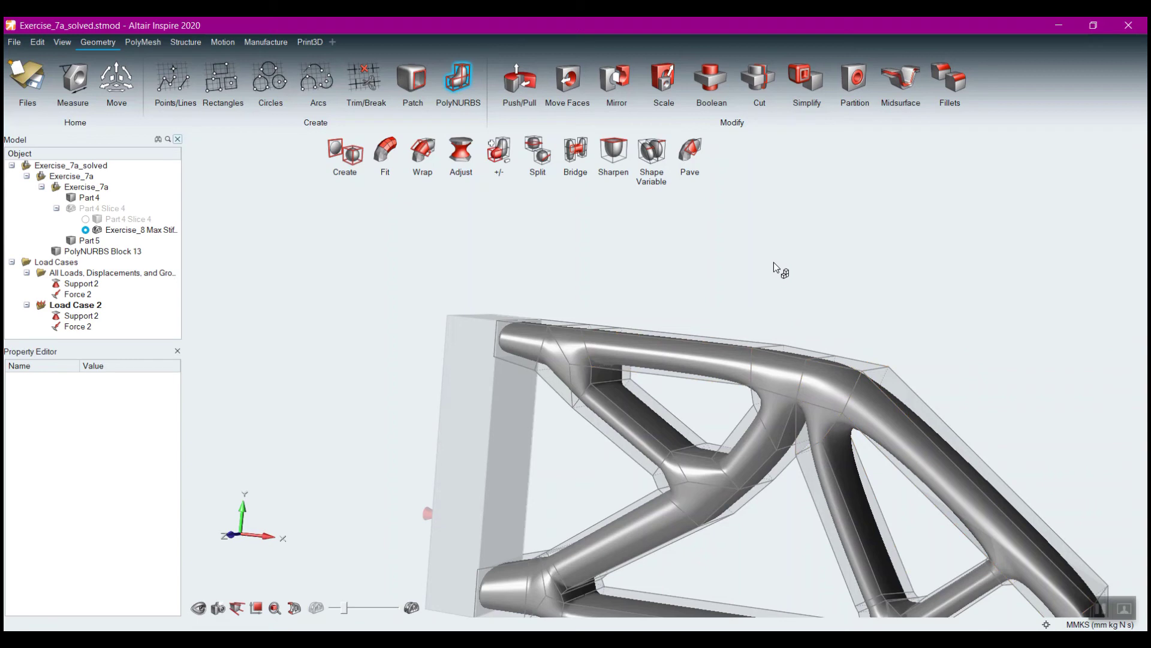
middle_drag(770, 291, 738, 311)
right_drag(740, 403, 668, 358)
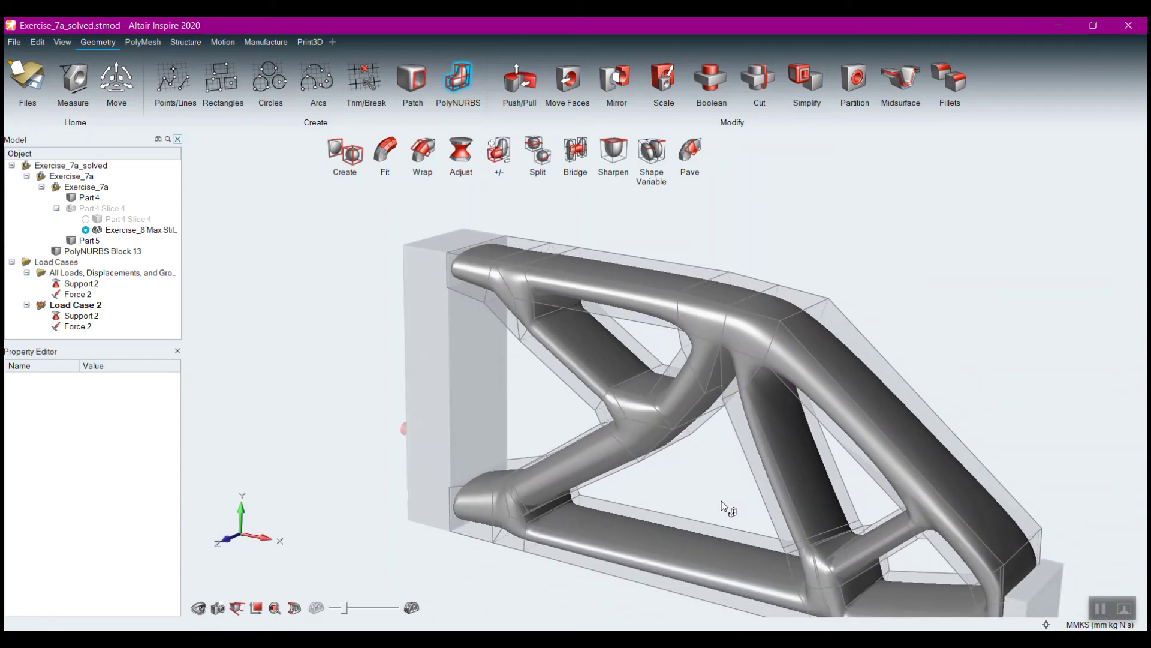
right_click(692, 503)
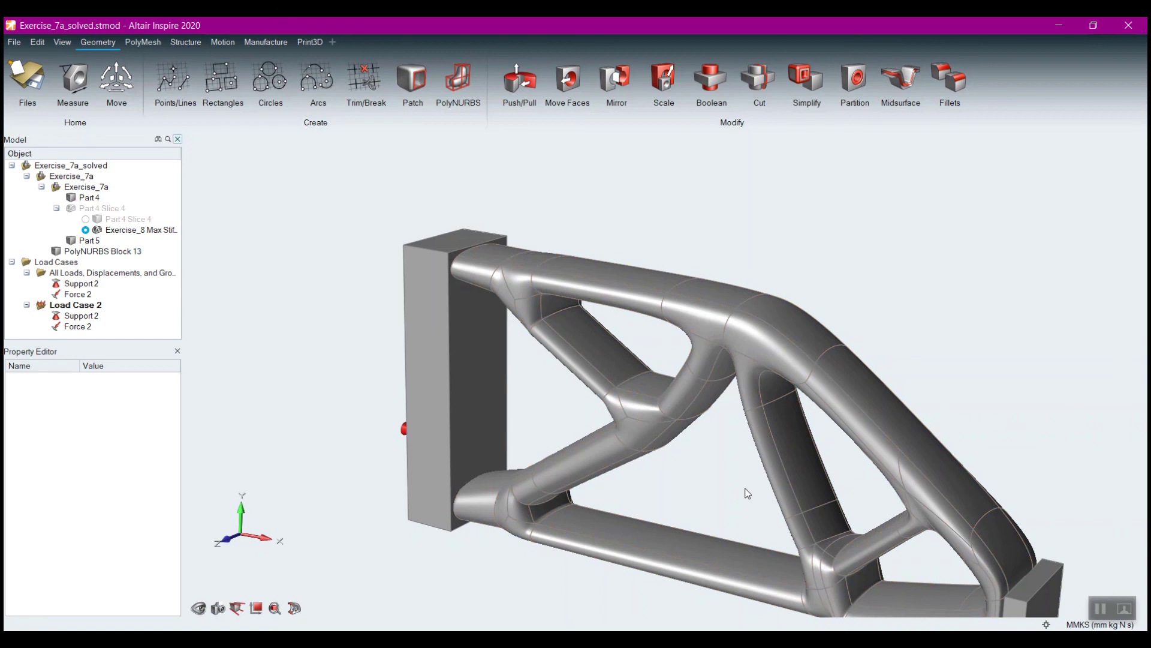
click(460, 86)
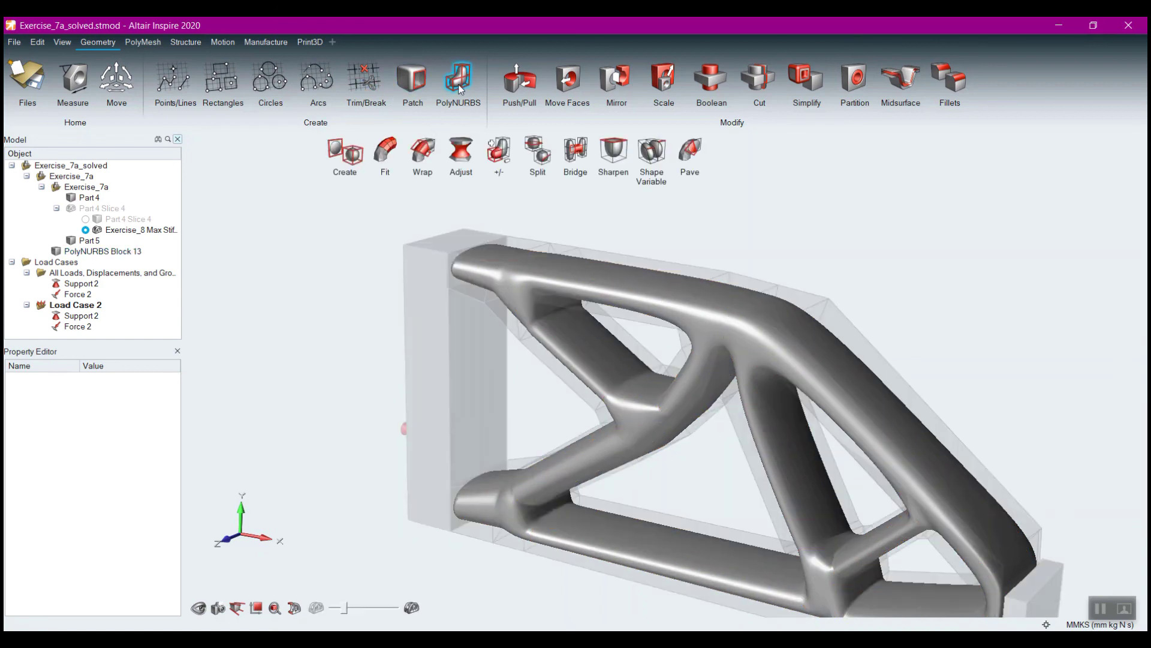